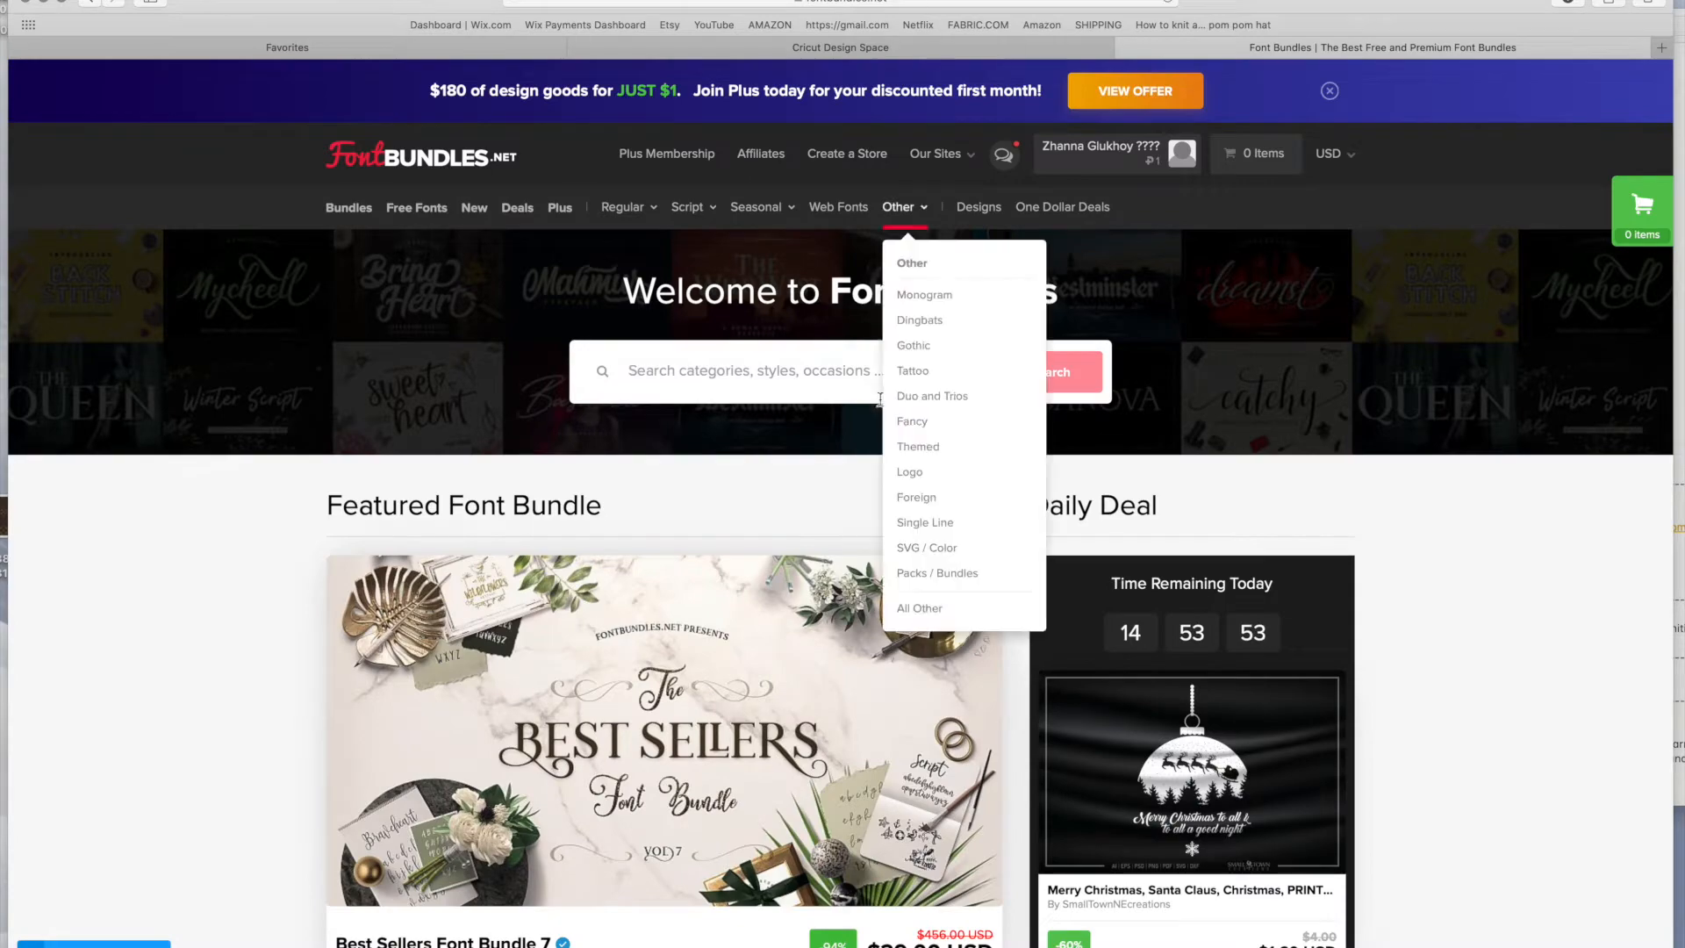
# Open the free fonts section of the Font Bundles site.
pyautogui.scroll(-5, 757, 353)
pyautogui.scroll(-1, 757, 353)
pyautogui.scroll(6, 757, 352)
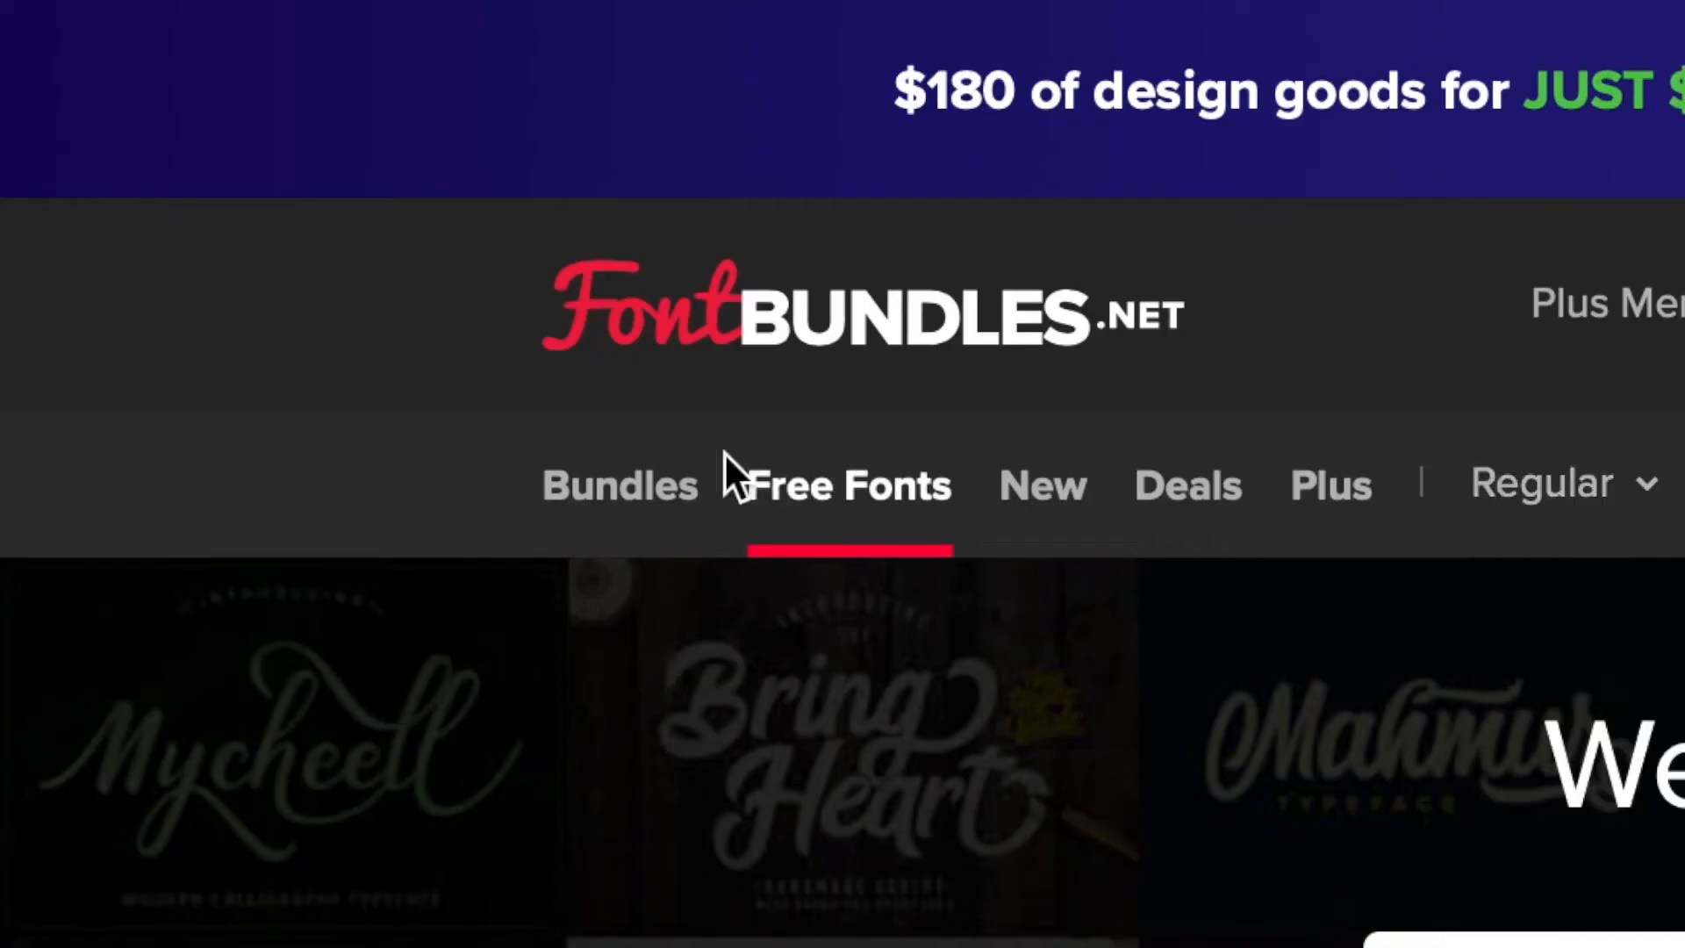
pyautogui.click(848, 492)
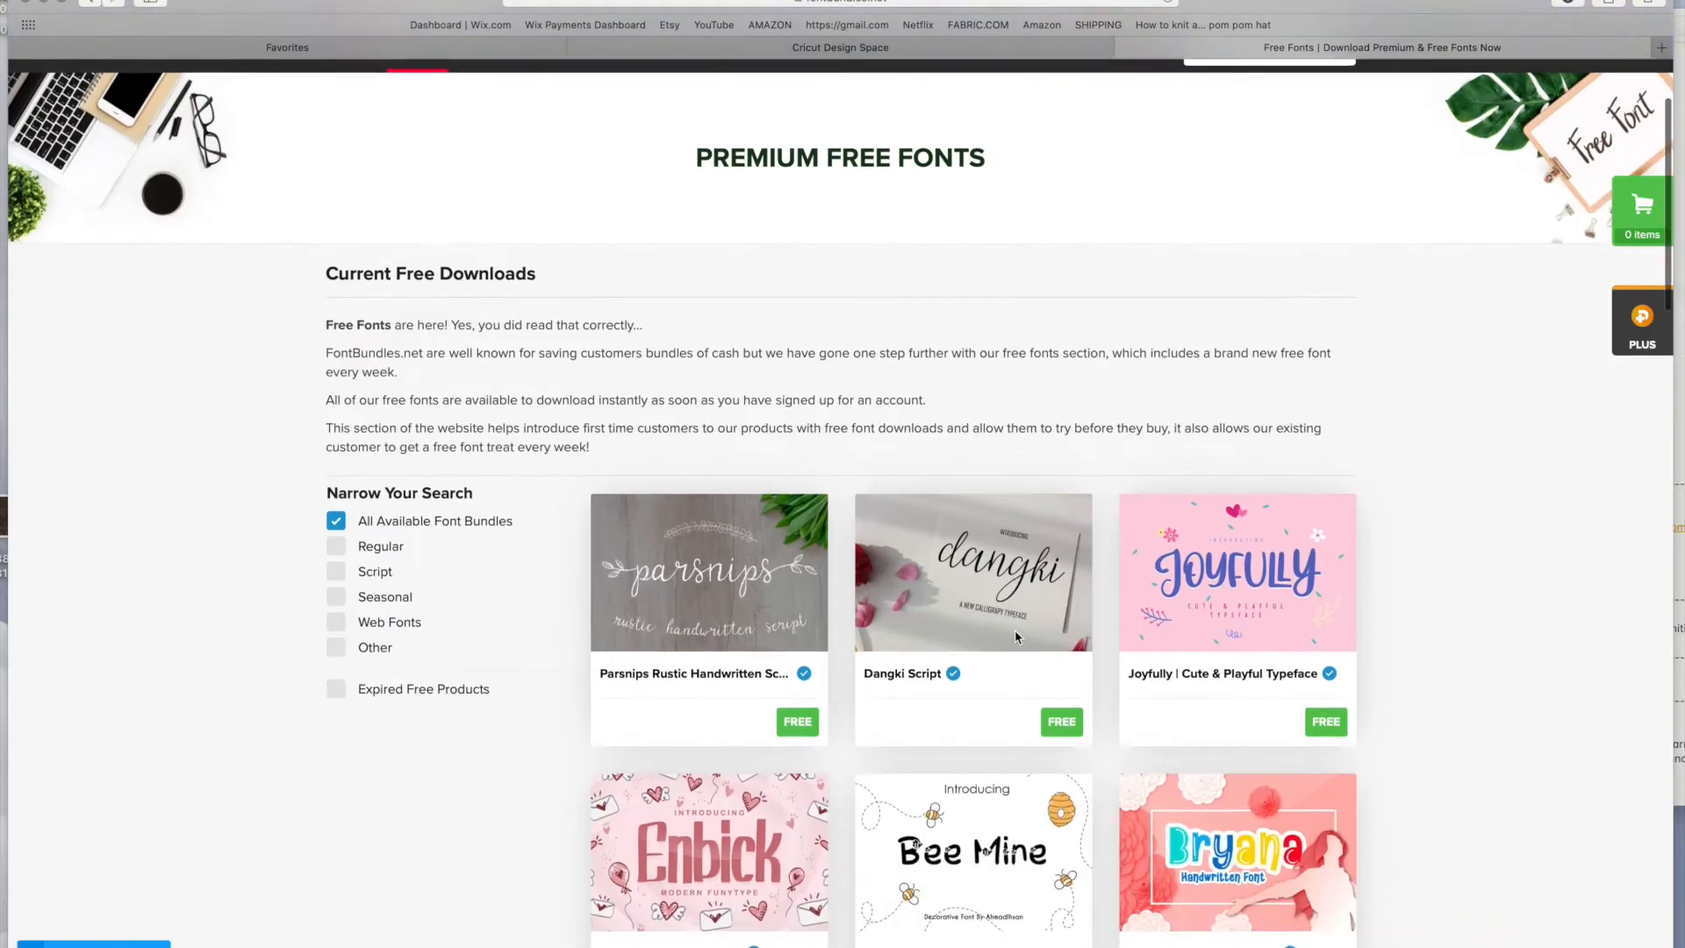
# Browse the available free fonts across the first listing page and the following pages.
pyautogui.scroll(-7, 1200, 767)
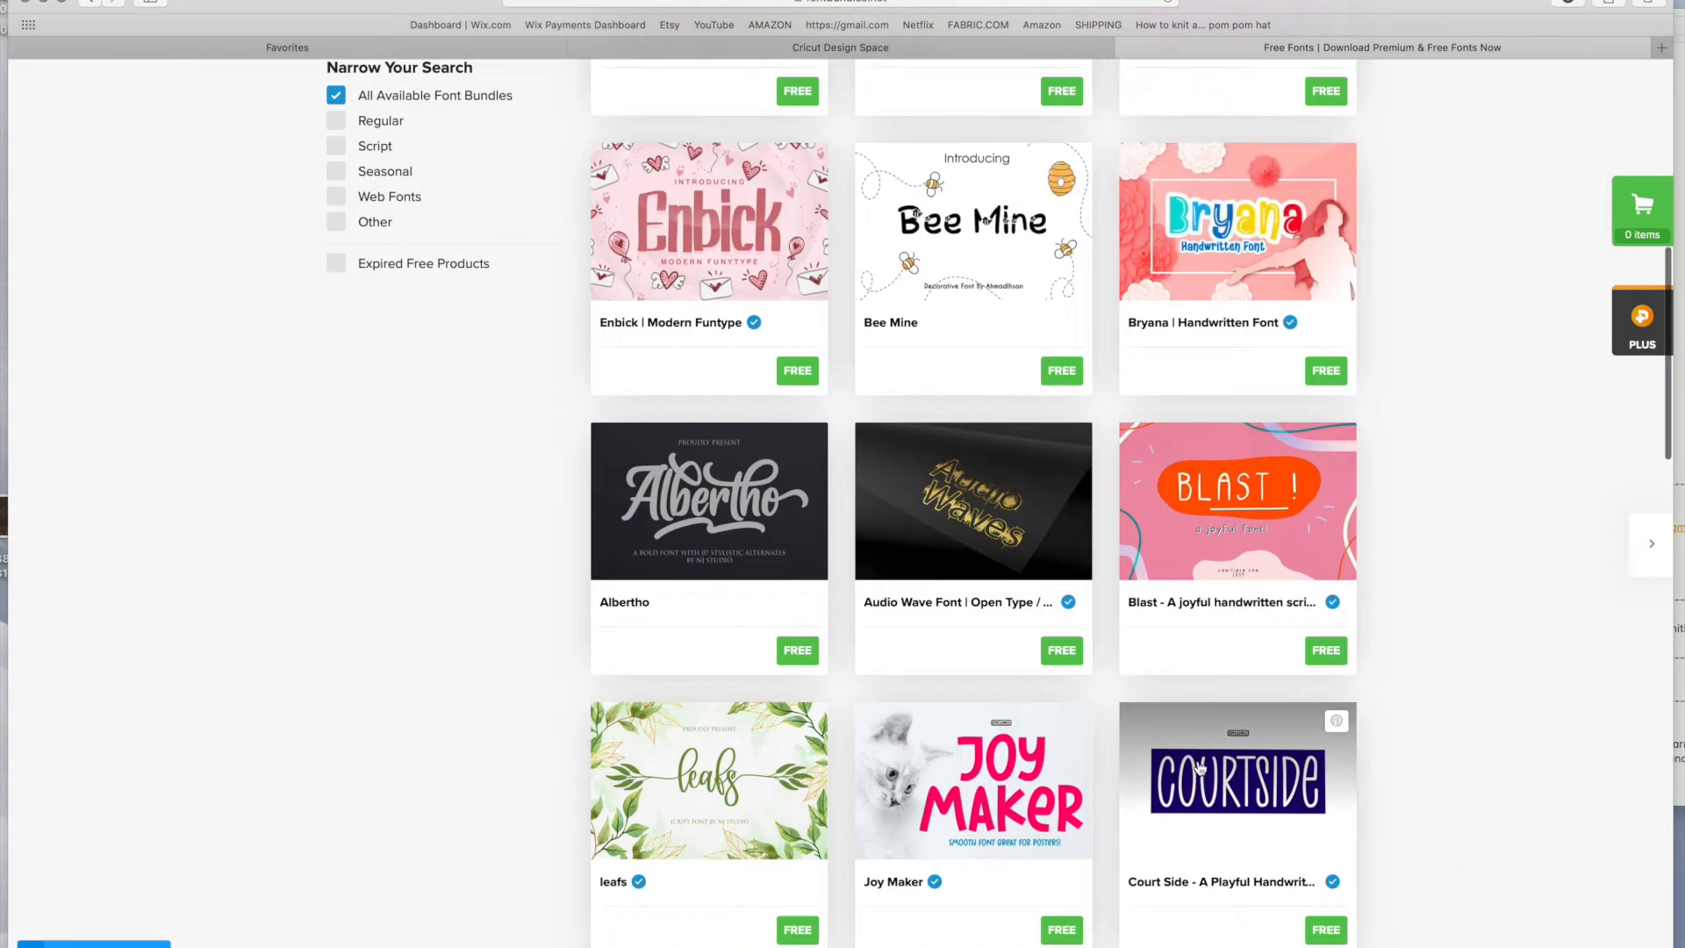
pyautogui.scroll(-4, 1199, 766)
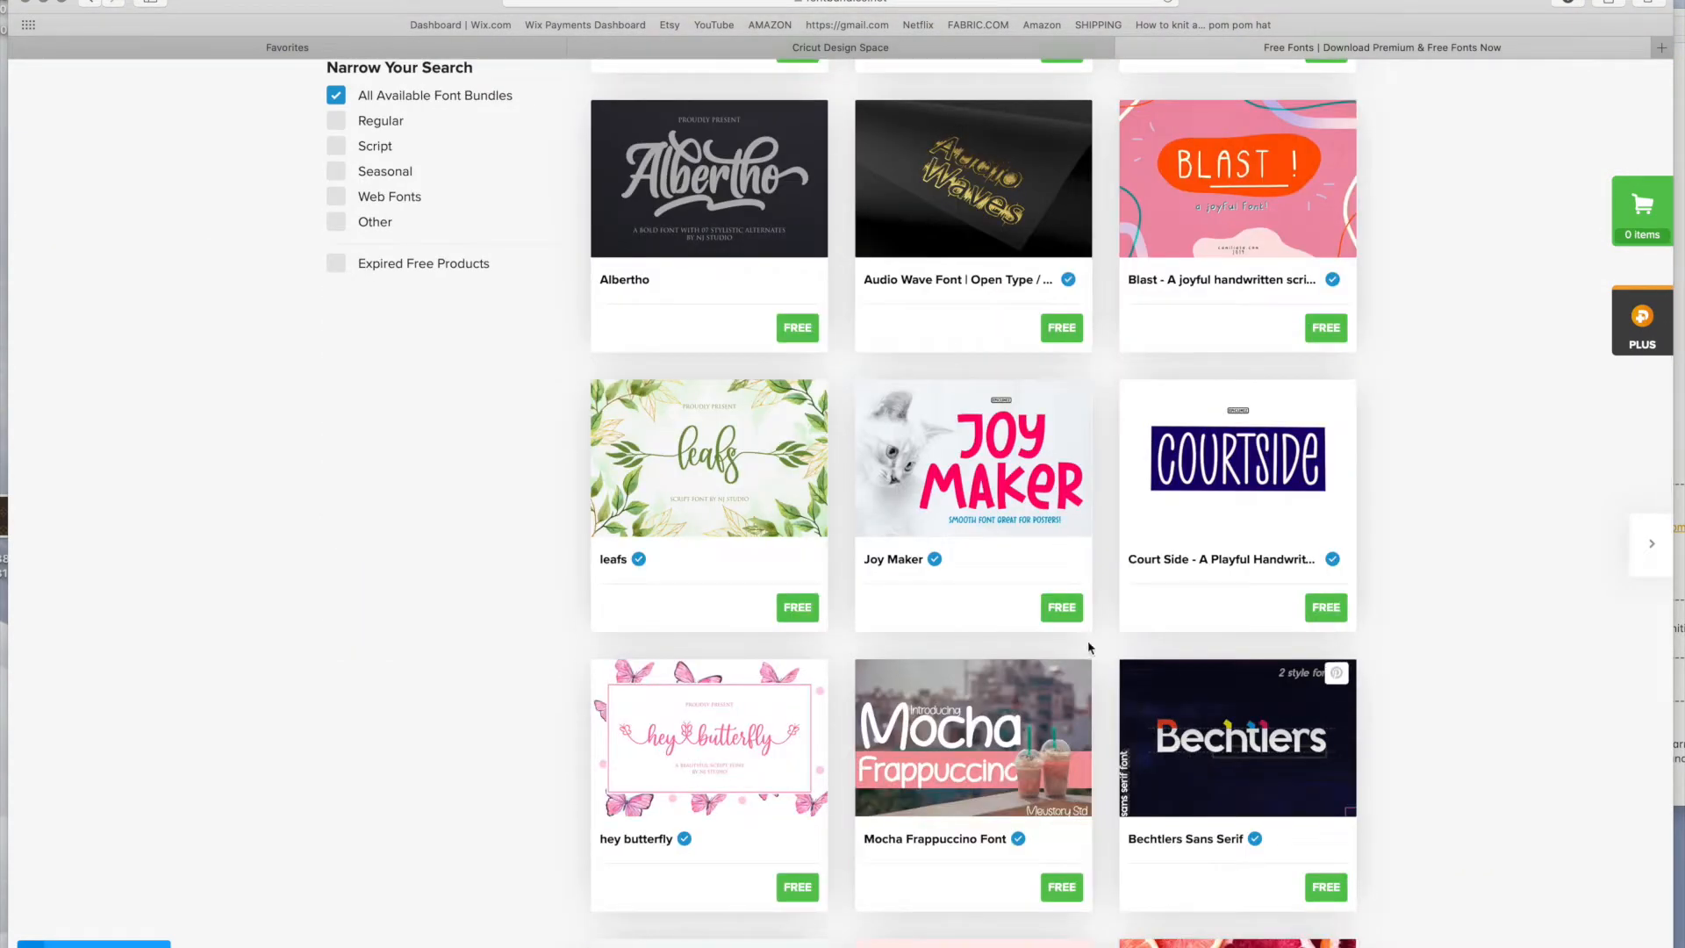
pyautogui.scroll(-5, 1088, 650)
pyautogui.scroll(-2, 1089, 650)
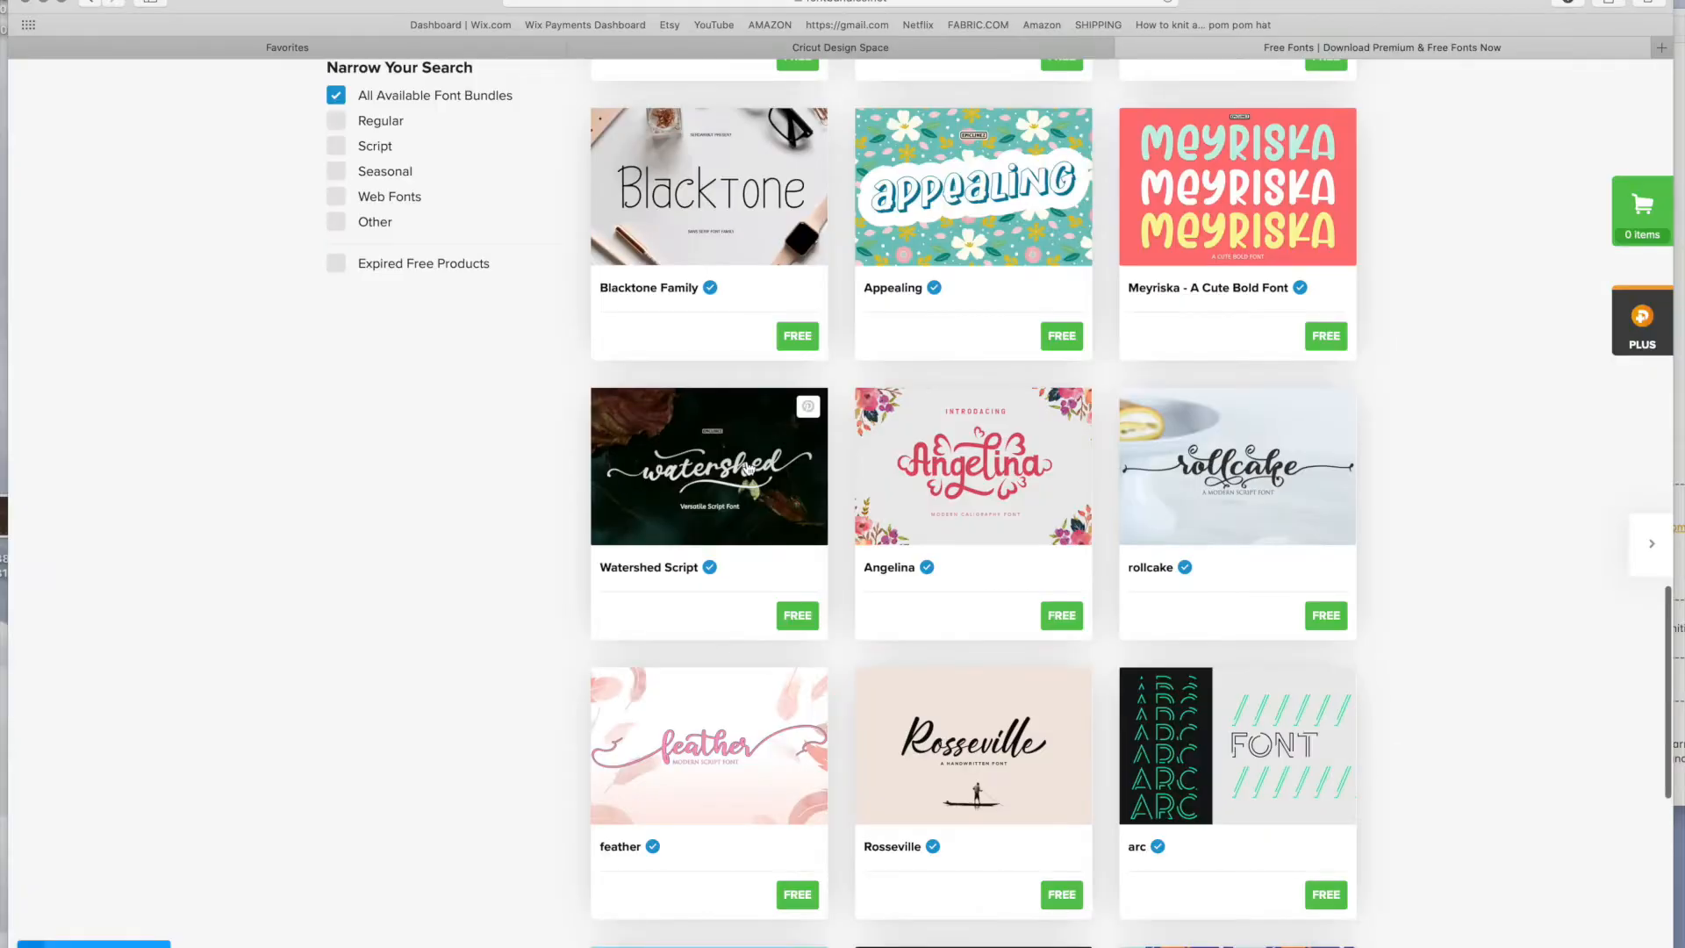
pyautogui.scroll(-5, 1326, 509)
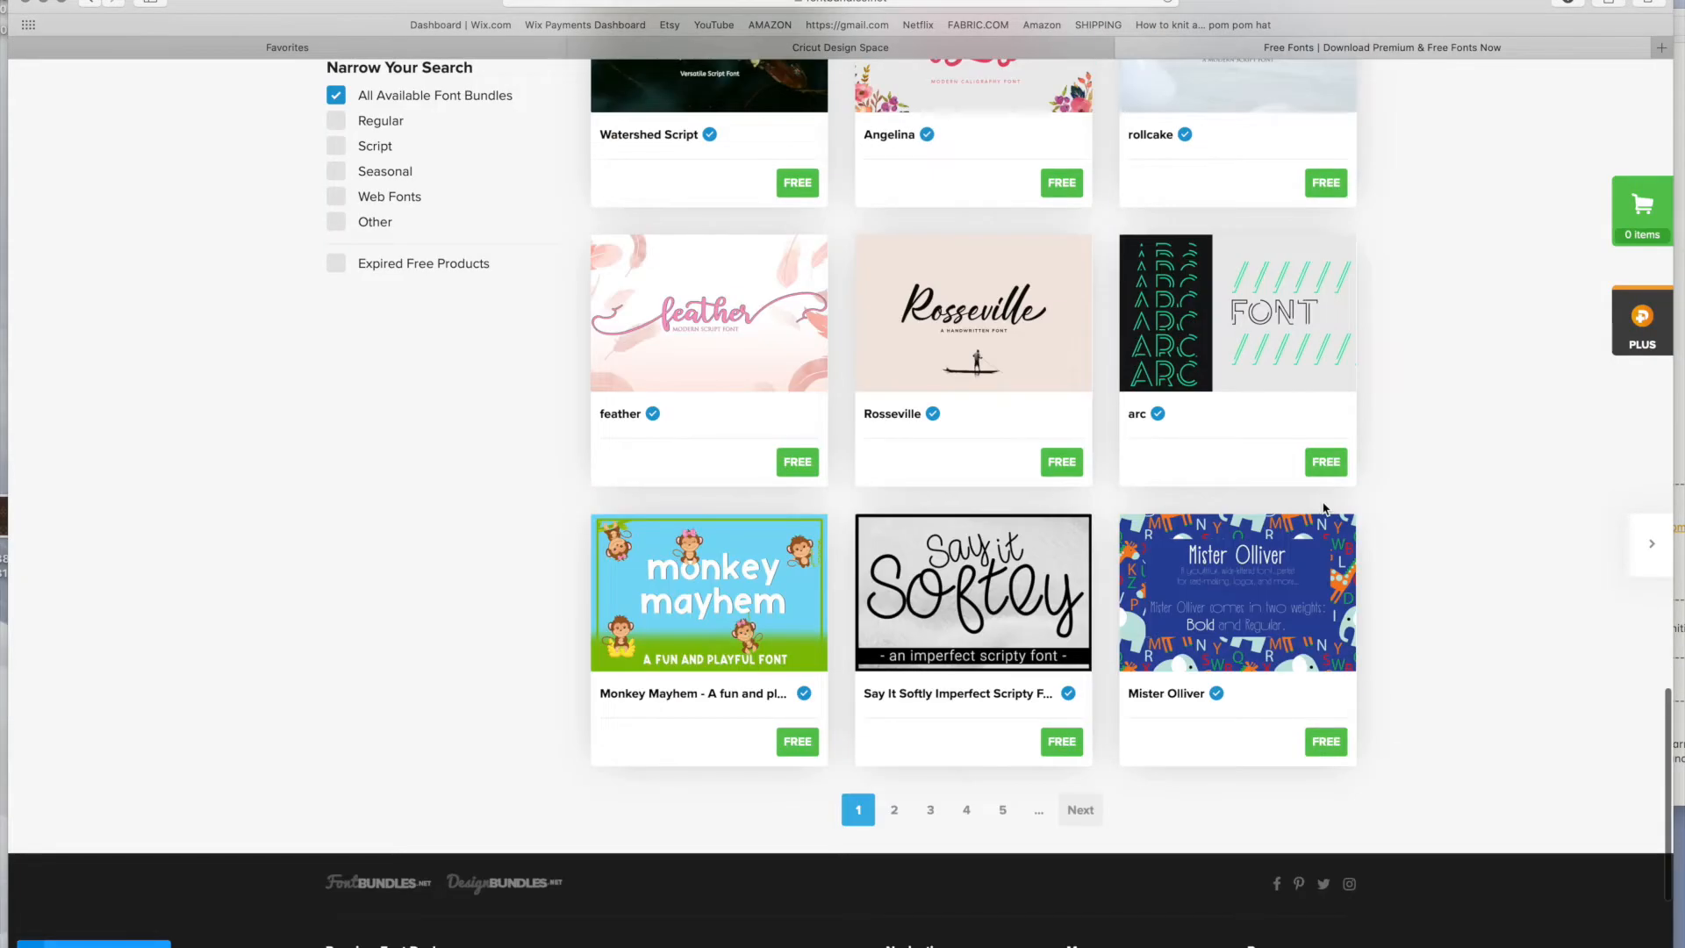
pyautogui.click(894, 809)
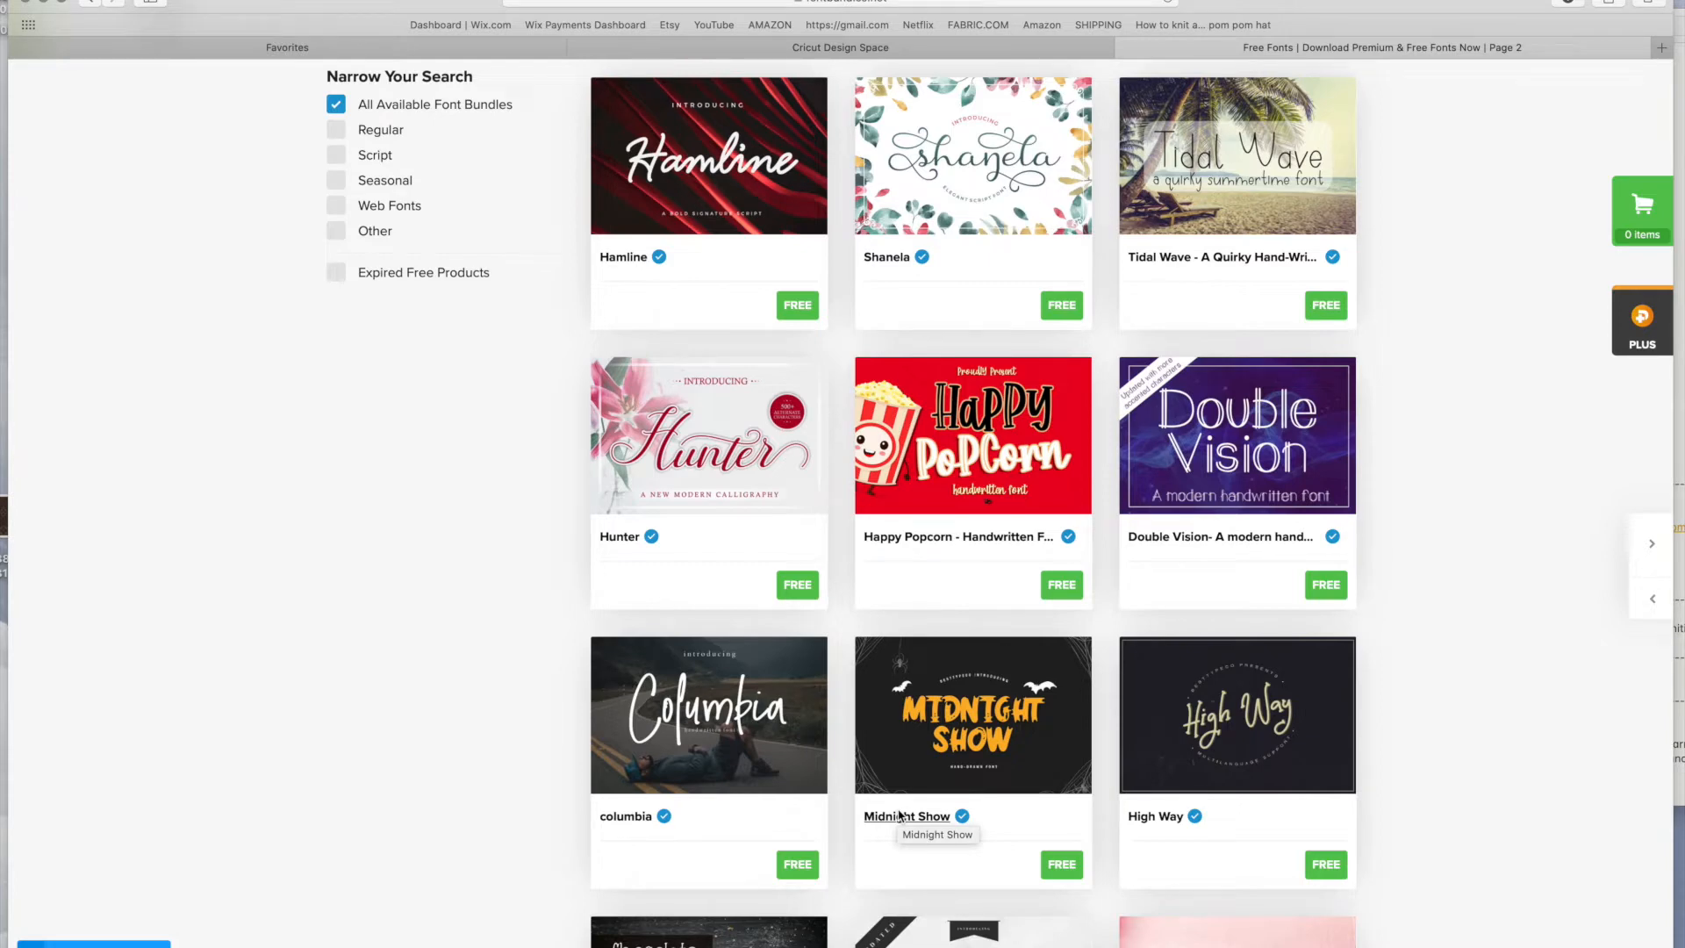
pyautogui.scroll(-8, 904, 815)
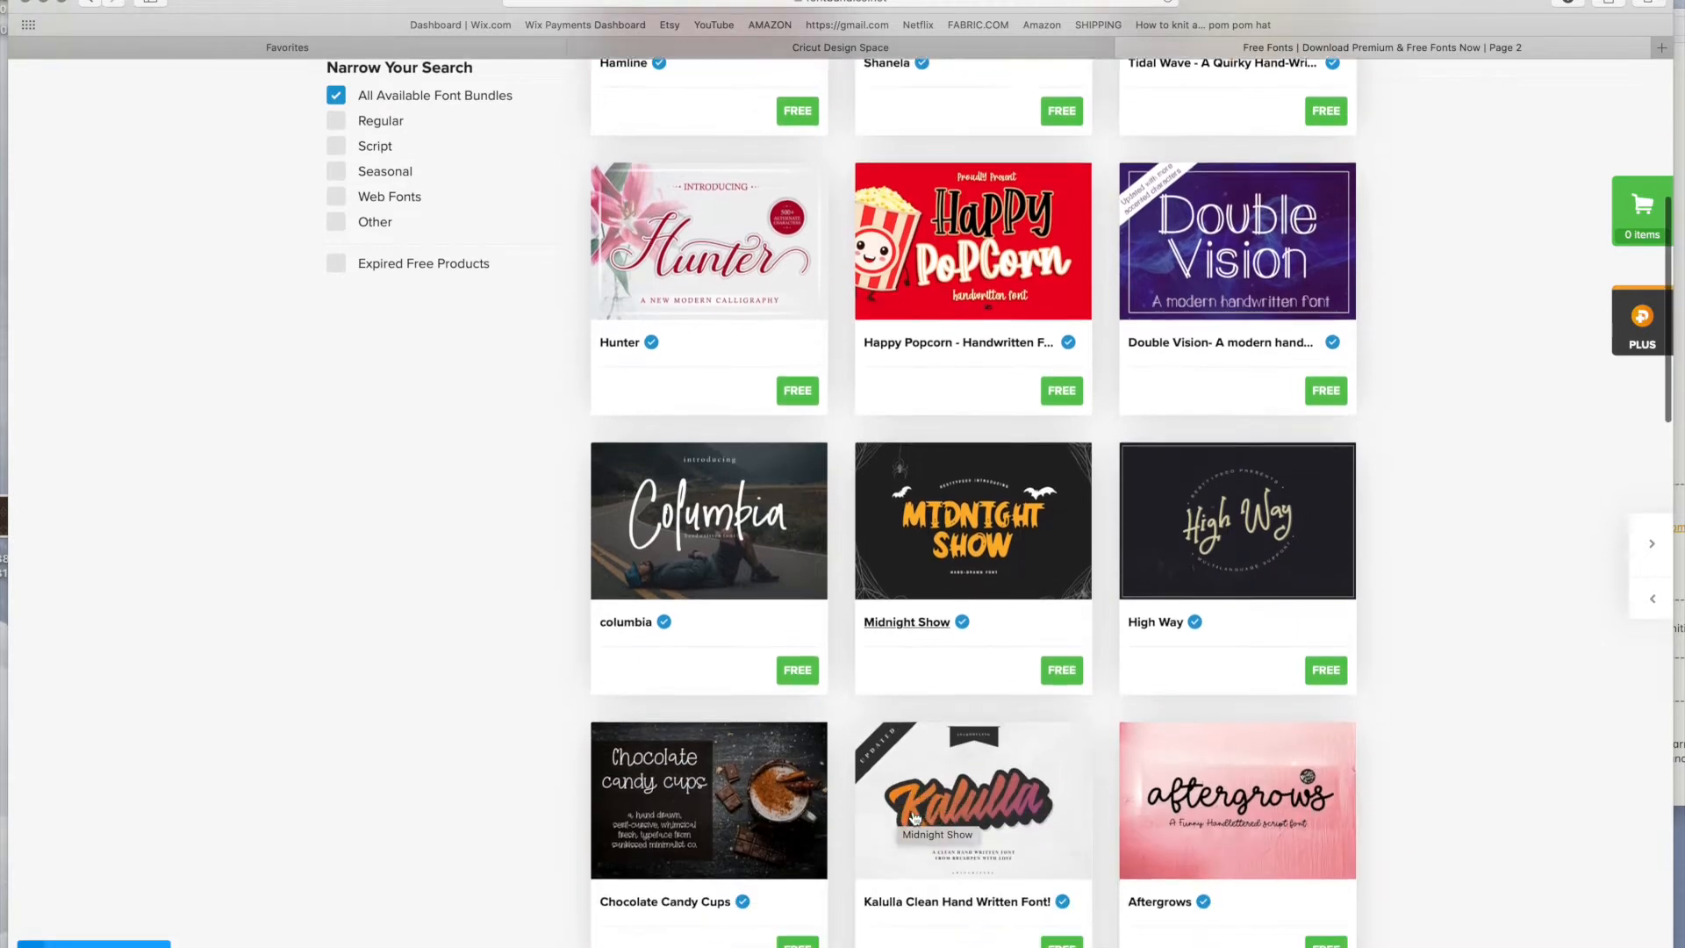
pyautogui.scroll(-5, 913, 818)
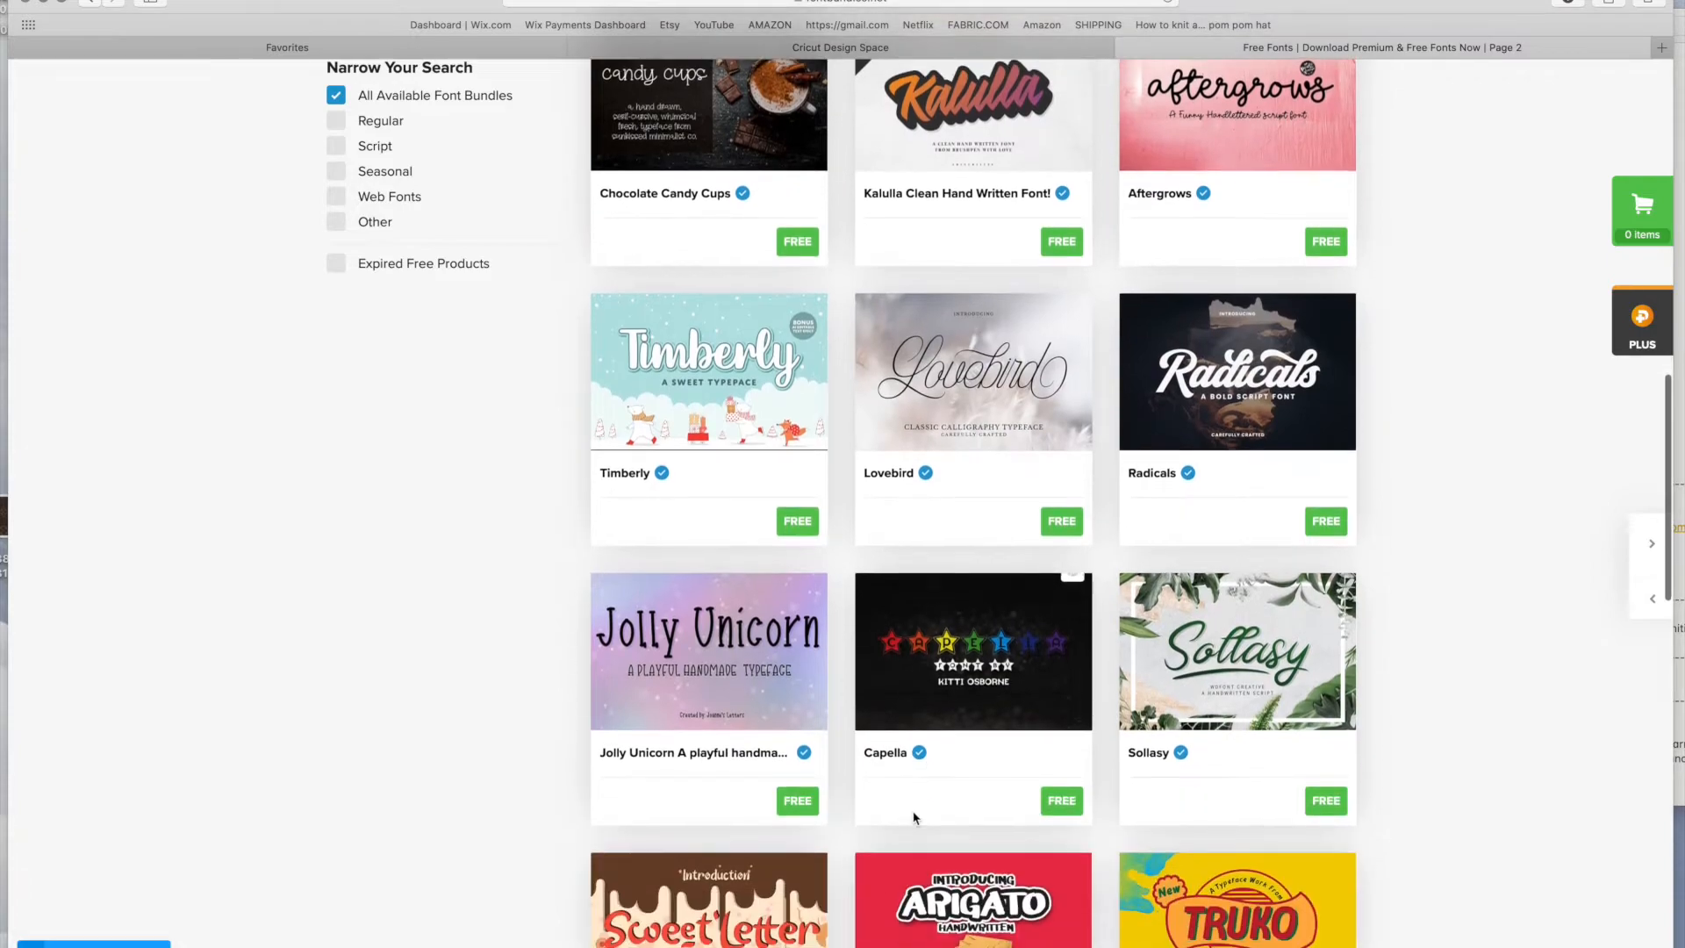
pyautogui.scroll(-8, 913, 818)
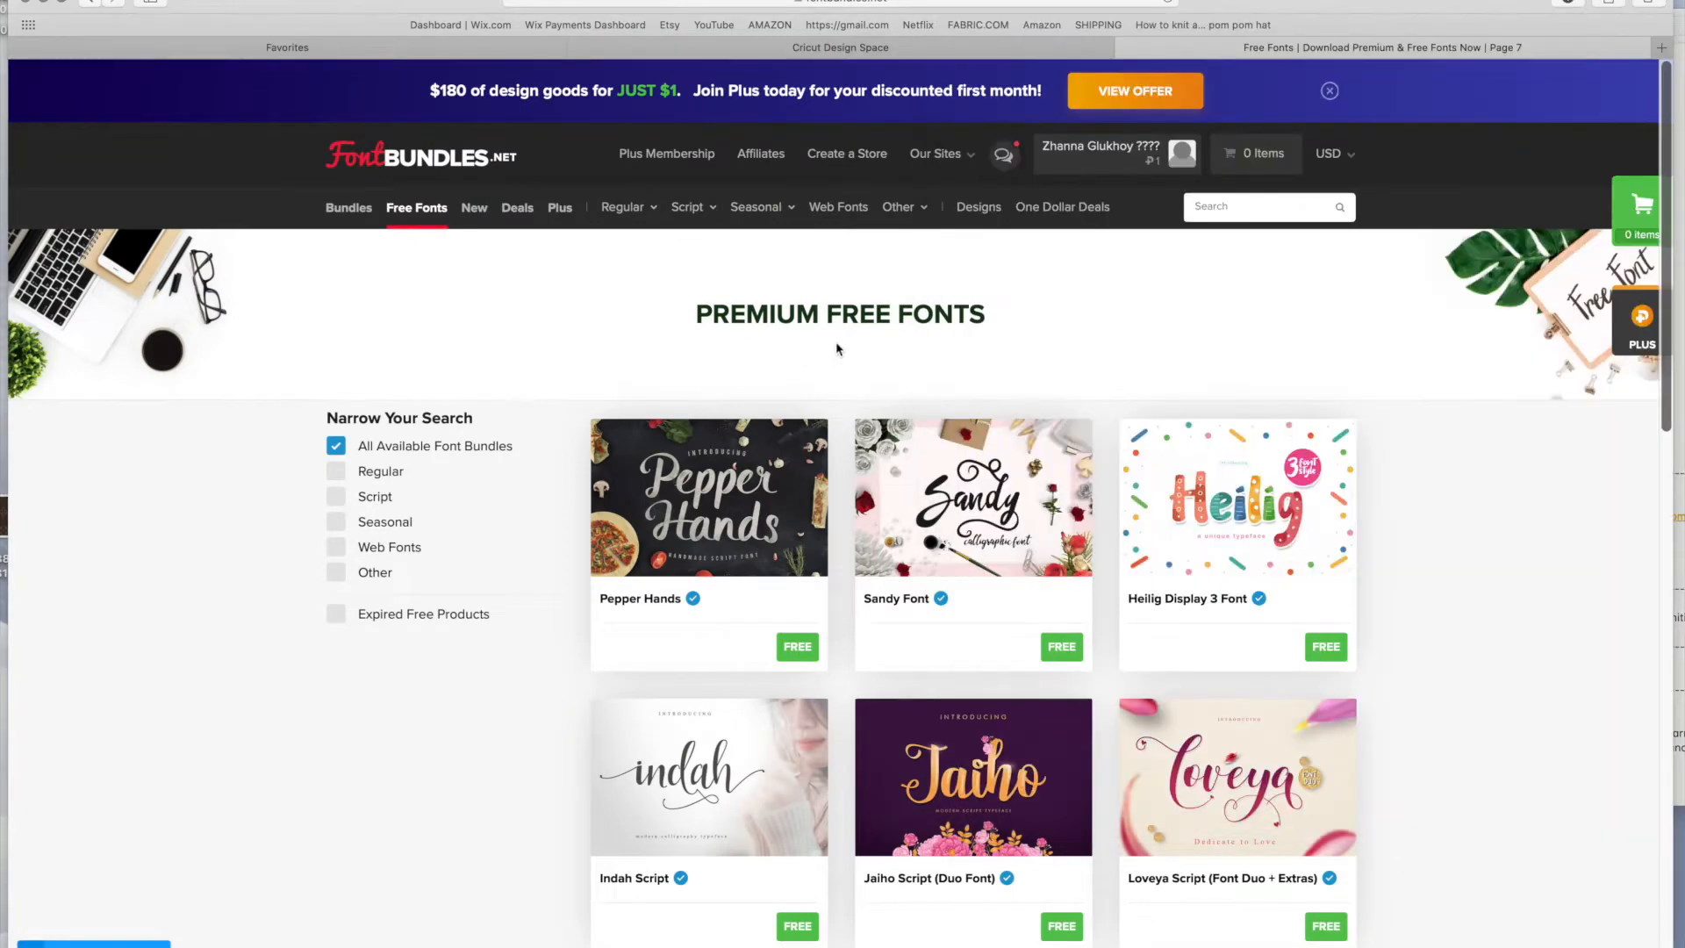
# Search the site for "alberto" and open the product page of the free Albertho font.
pyautogui.click(1256, 207)
pyautogui.write('alberto')
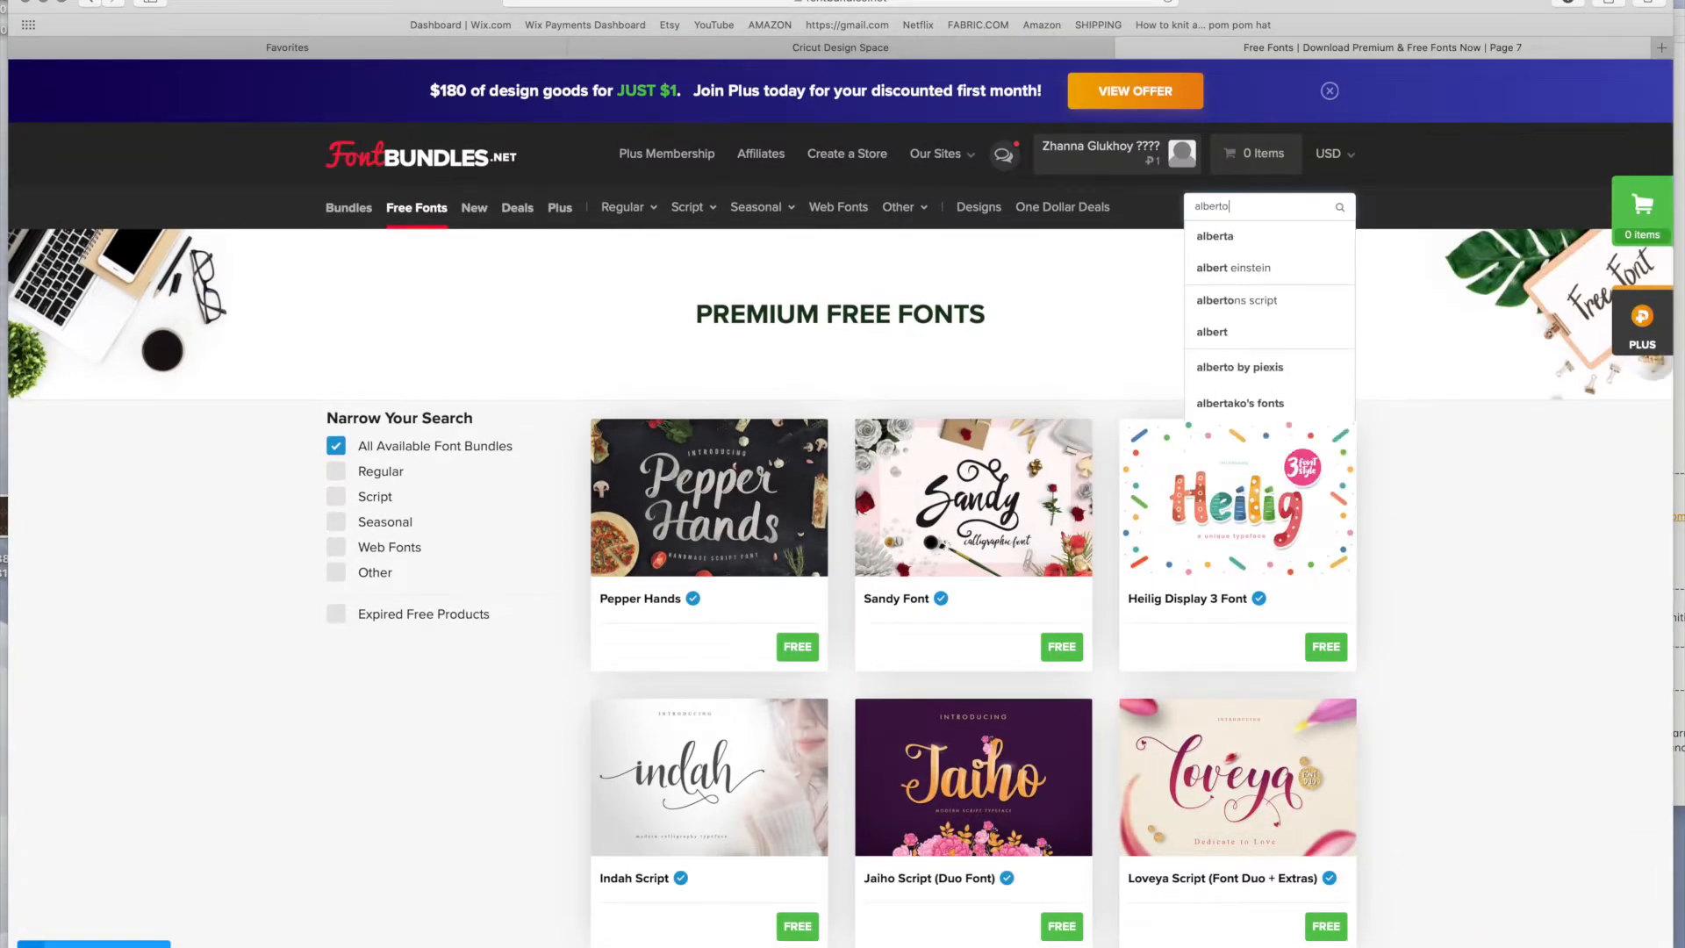
pyautogui.press('Return')
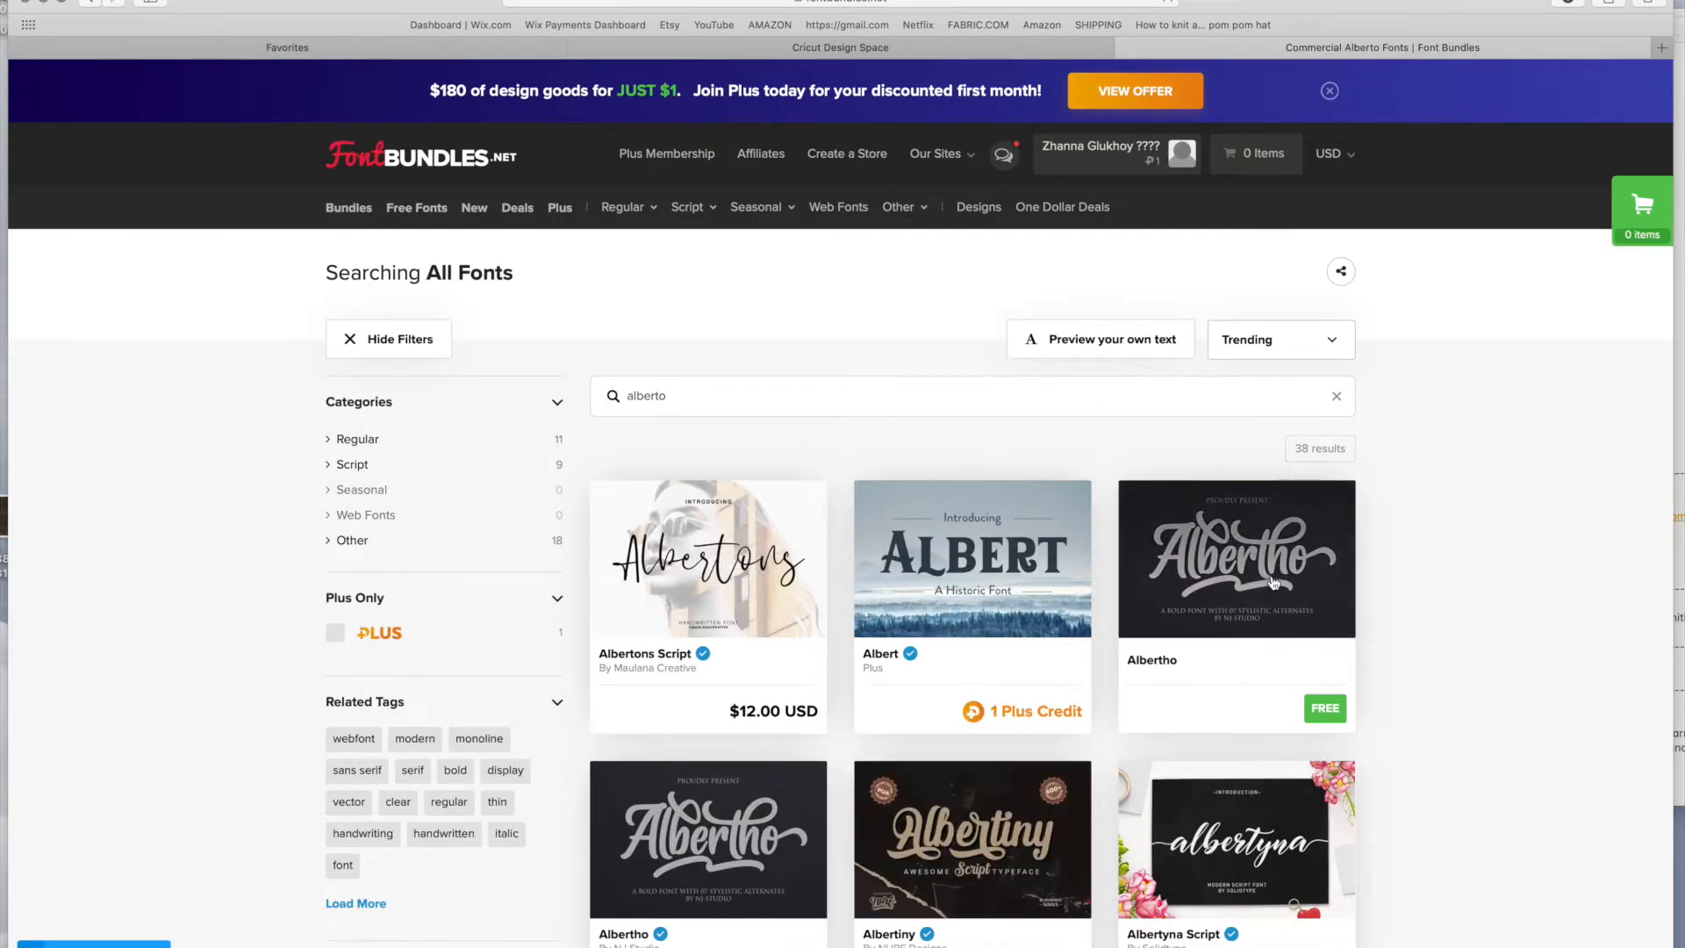
pyautogui.scroll(-3, 1492, 581)
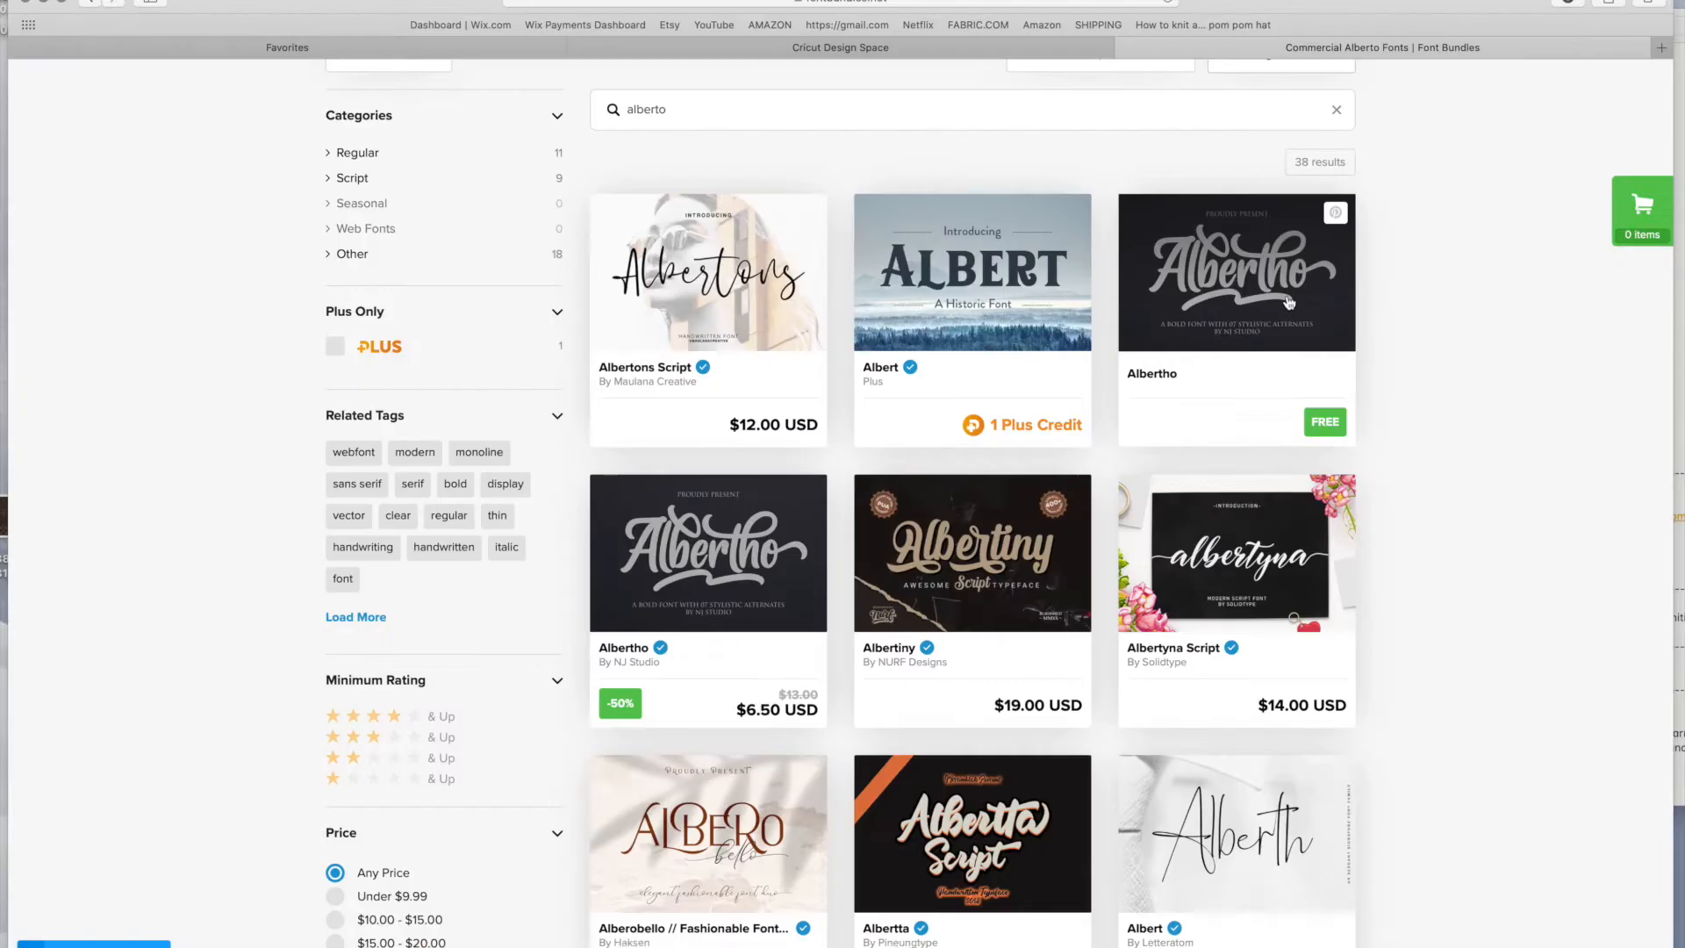
pyautogui.click(1277, 297)
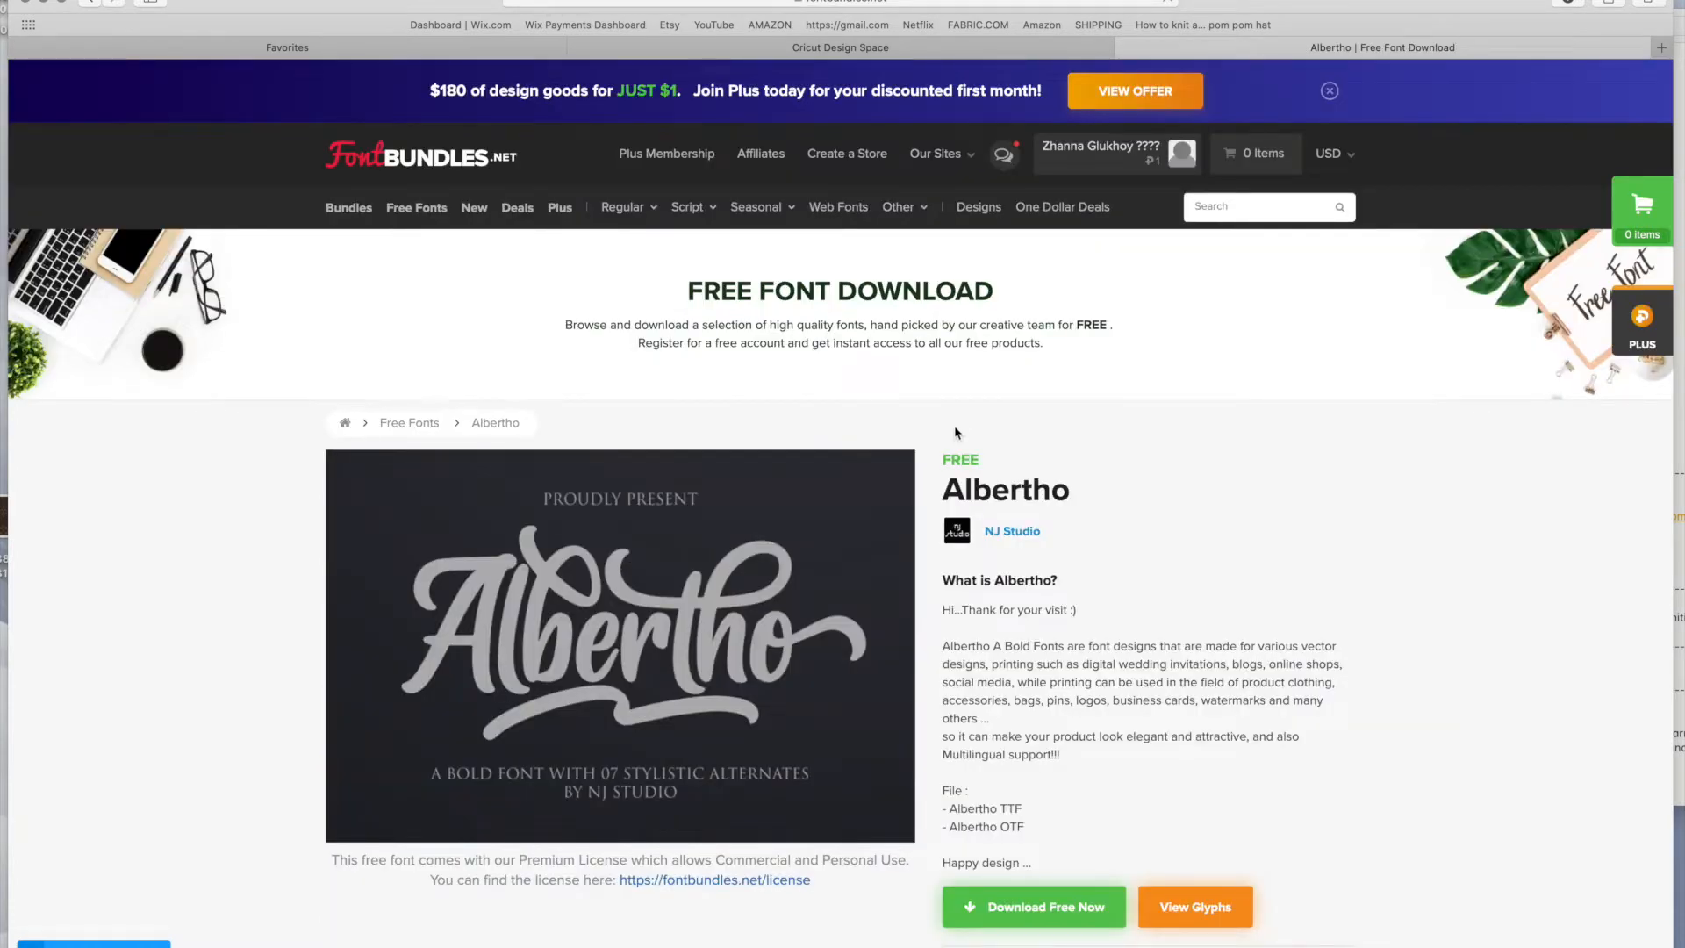
# Download the free Albertho font and reveal its FontBundles-Albertho folder from the browser's download list.
pyautogui.scroll(-3, 1009, 435)
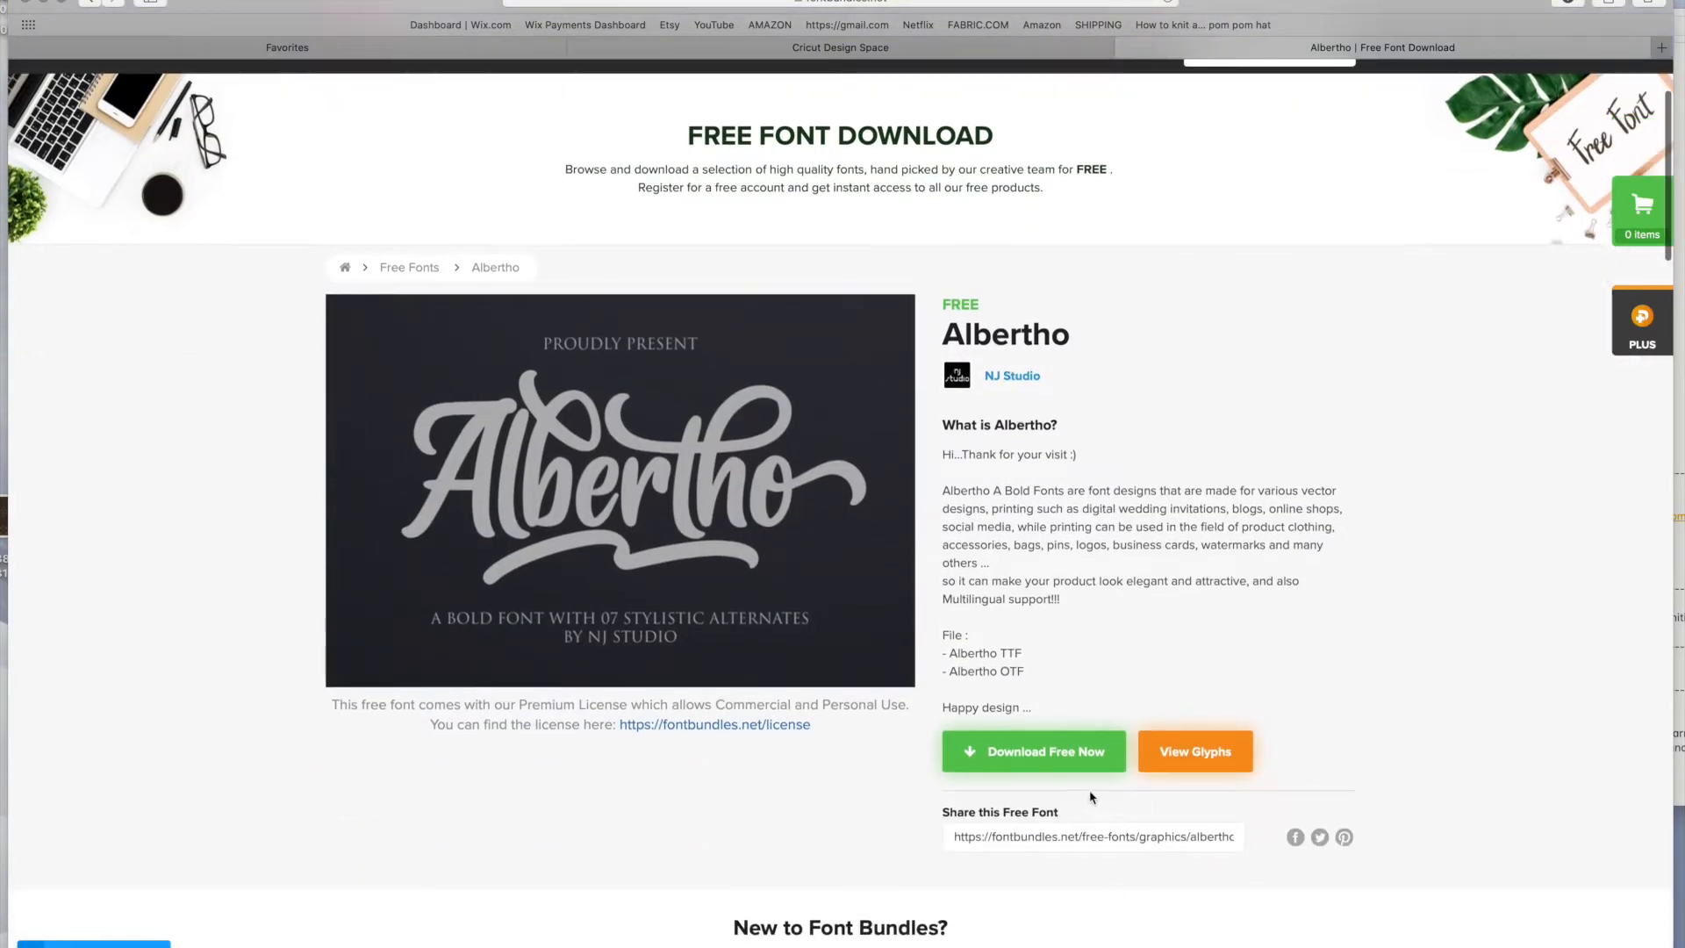
pyautogui.click(1068, 756)
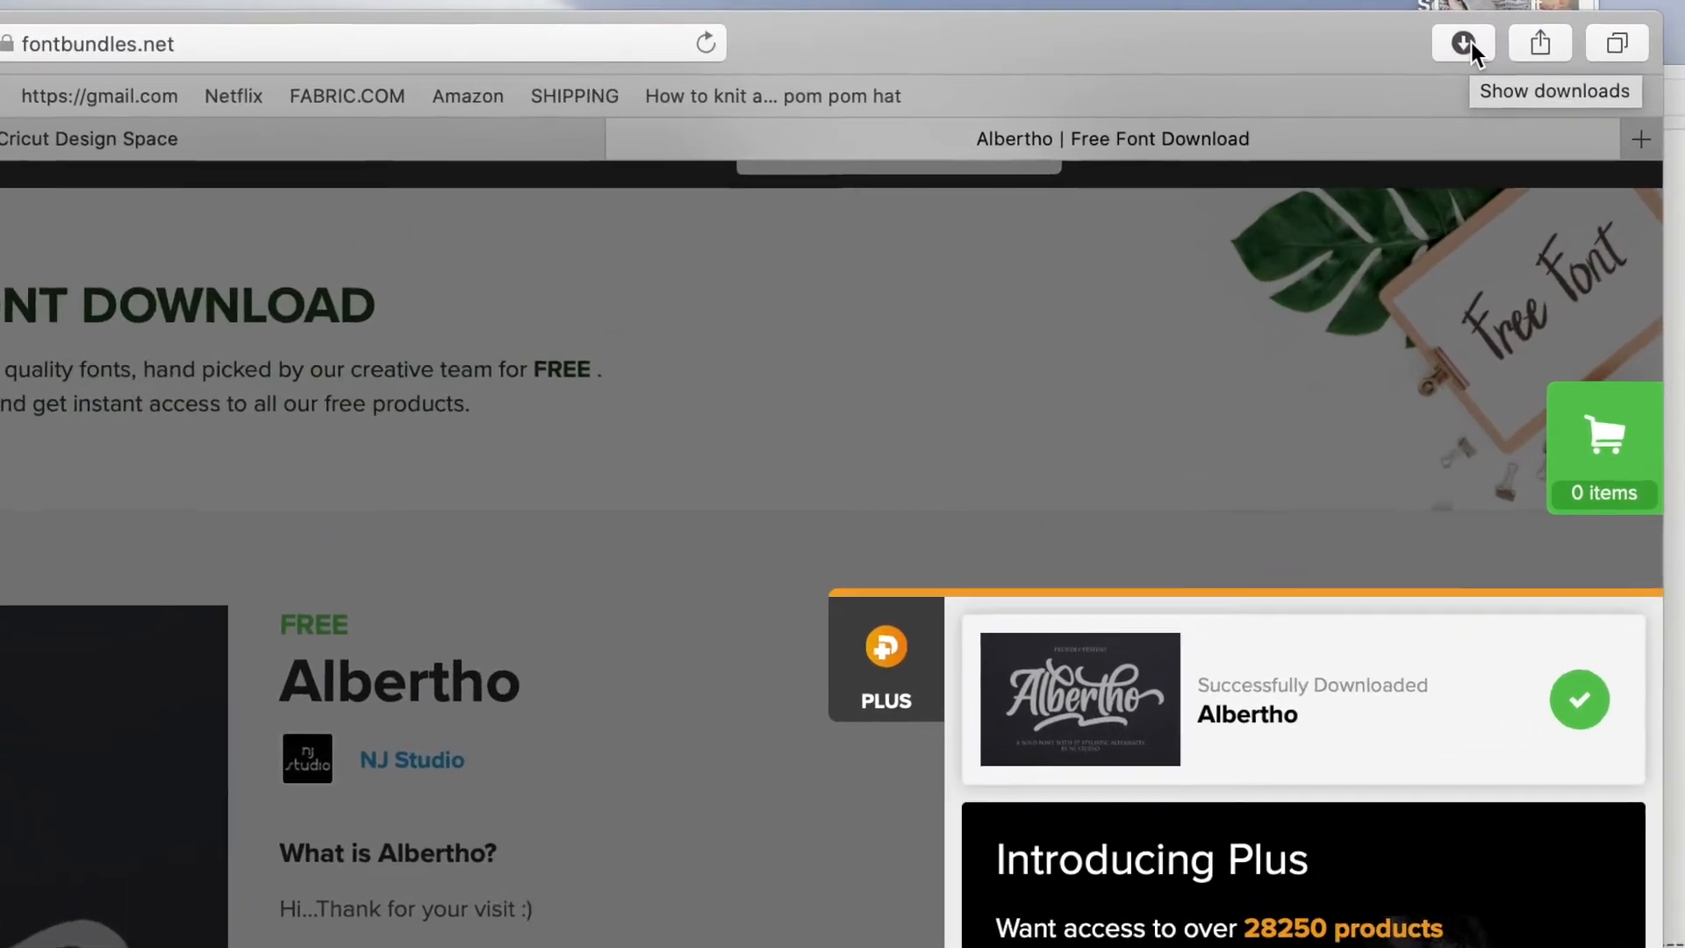
pyautogui.click(1472, 44)
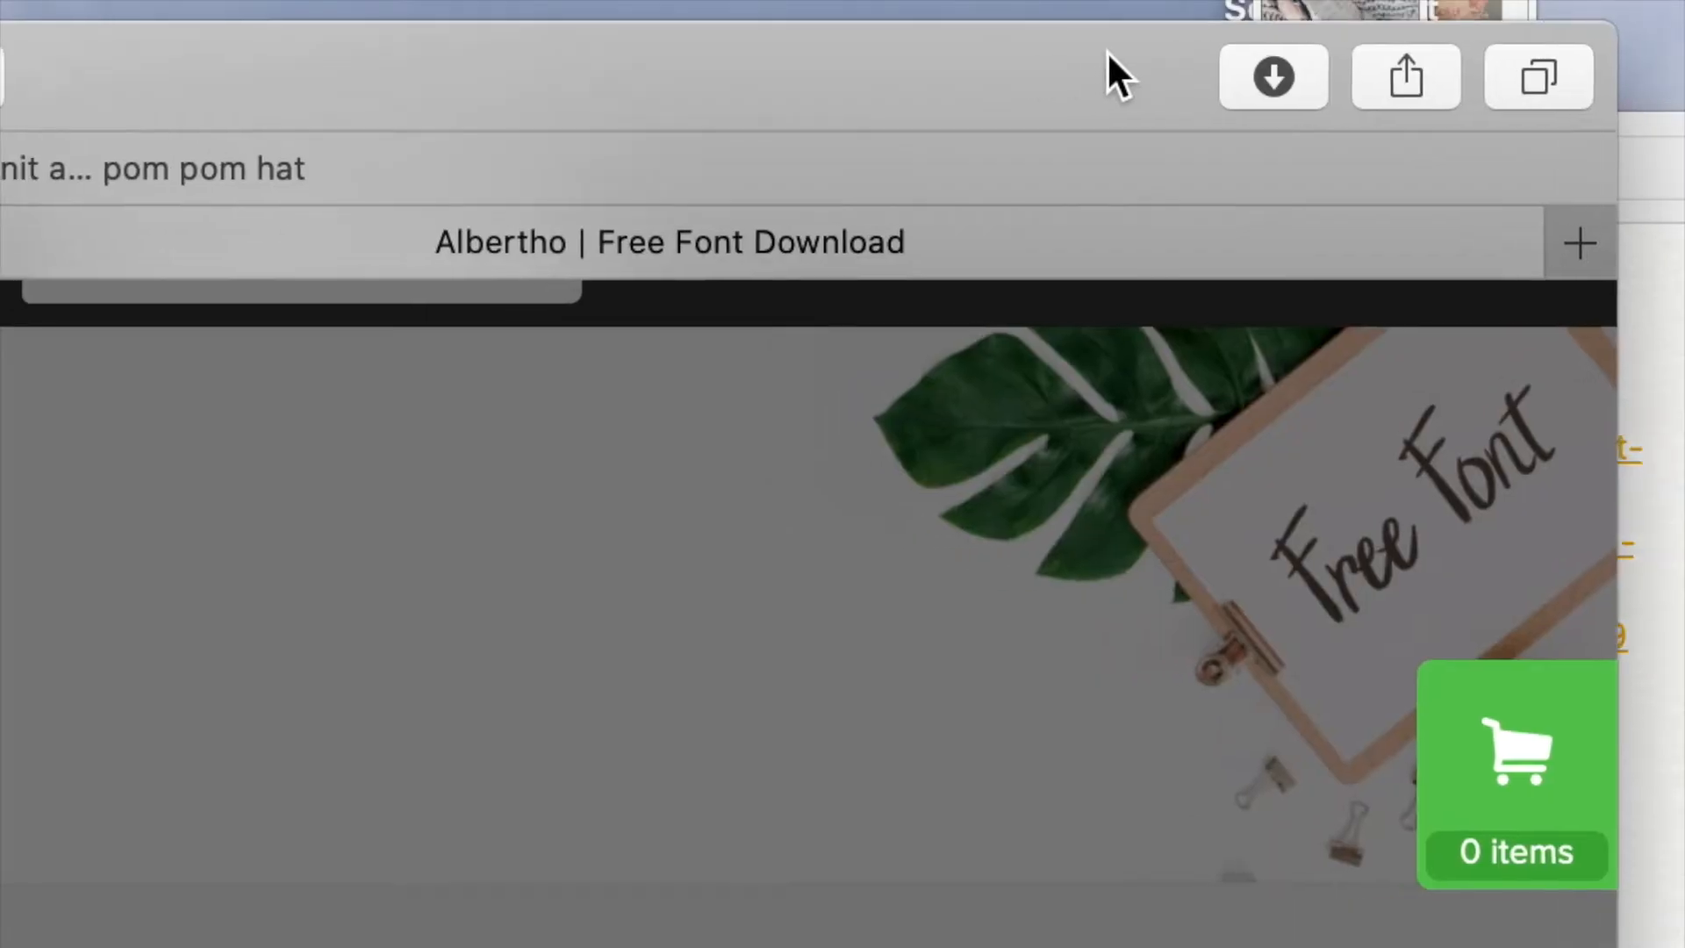
pyautogui.click(1469, 44)
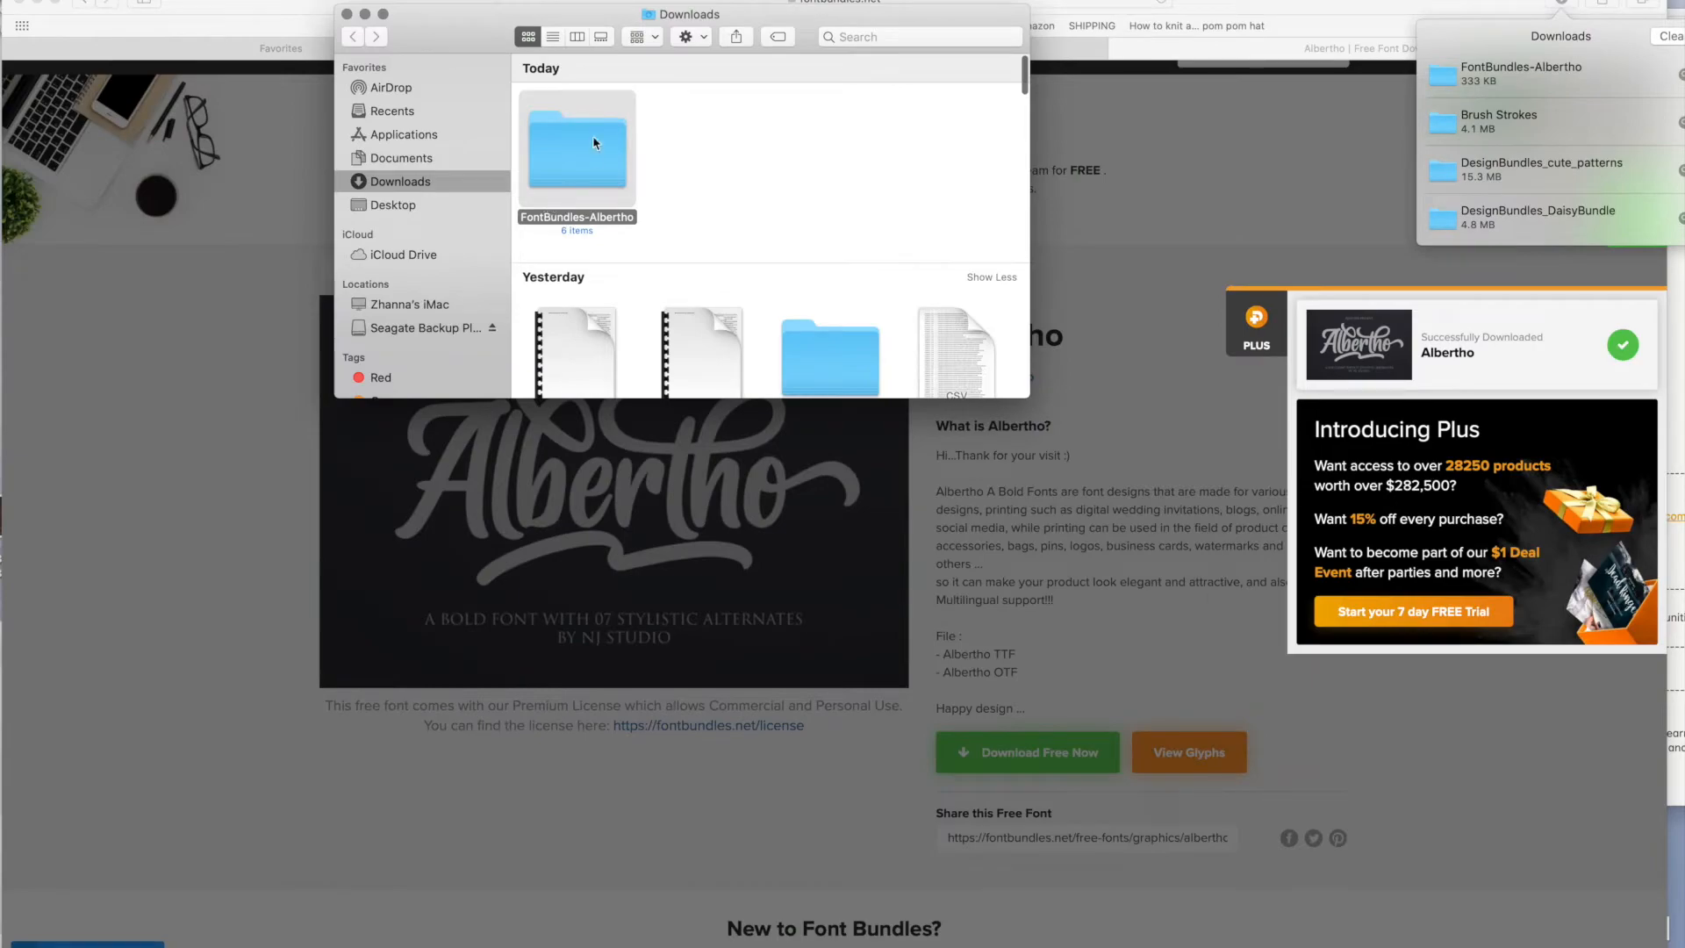
# Open the FontBundles-Albertho folder, enlarge its window and open Albertho-Regular.ttf for preview.
pyautogui.doubleClick(594, 143)
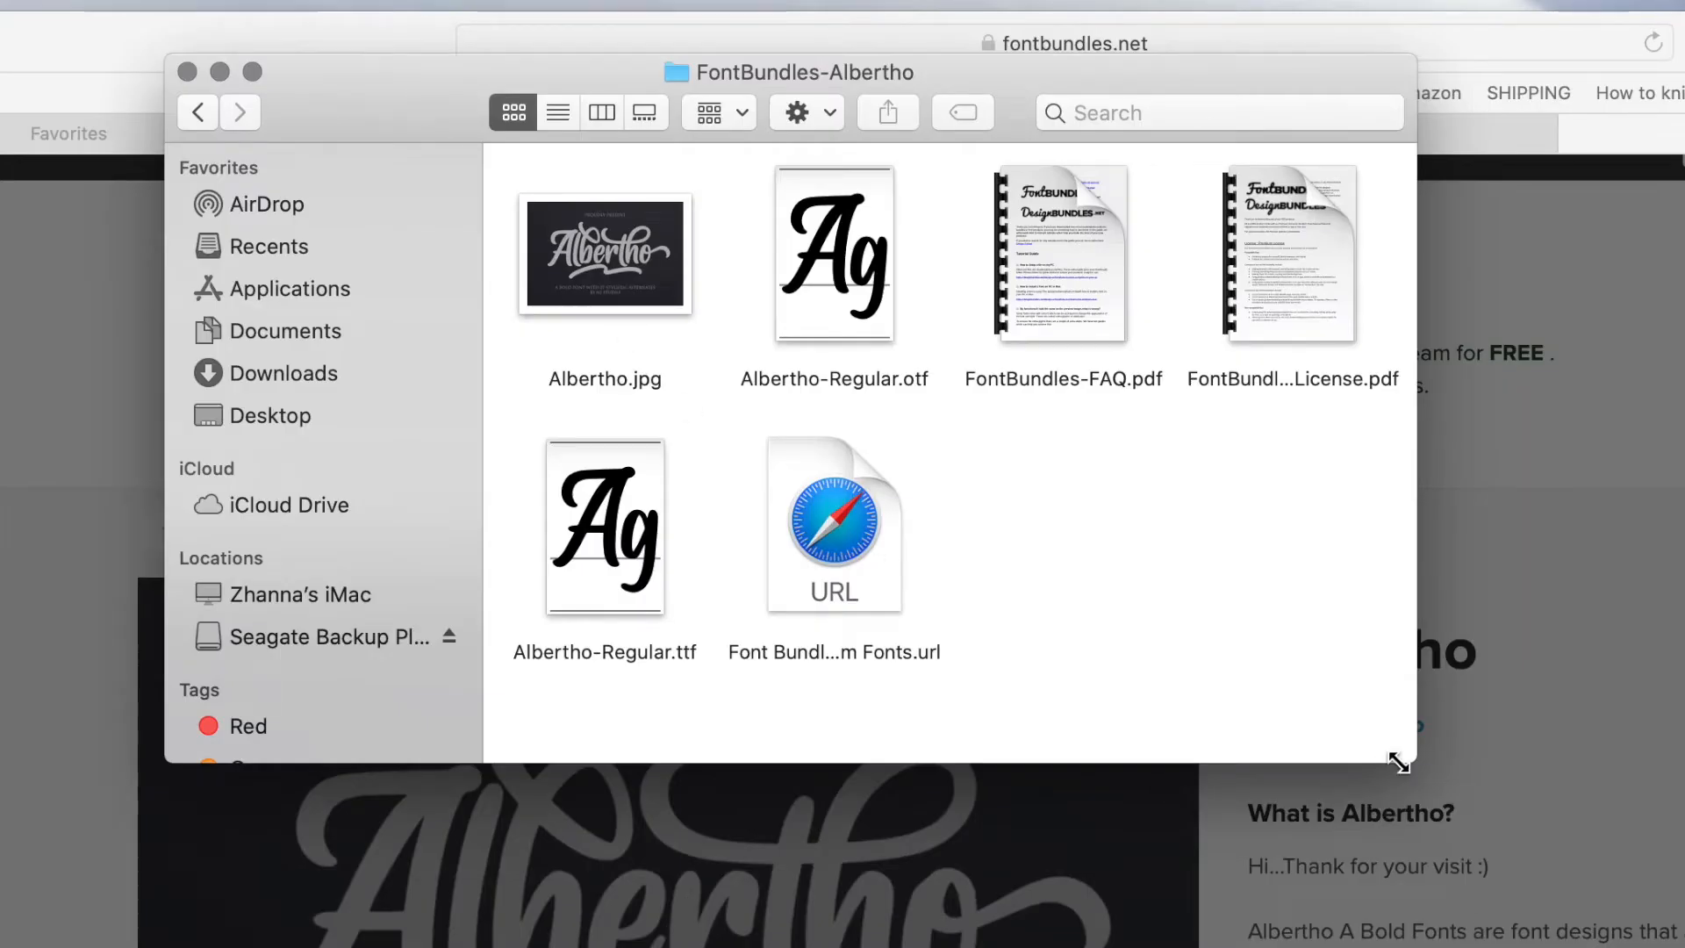
pyautogui.moveTo(1399, 763); pyautogui.dragTo(1681, 944)
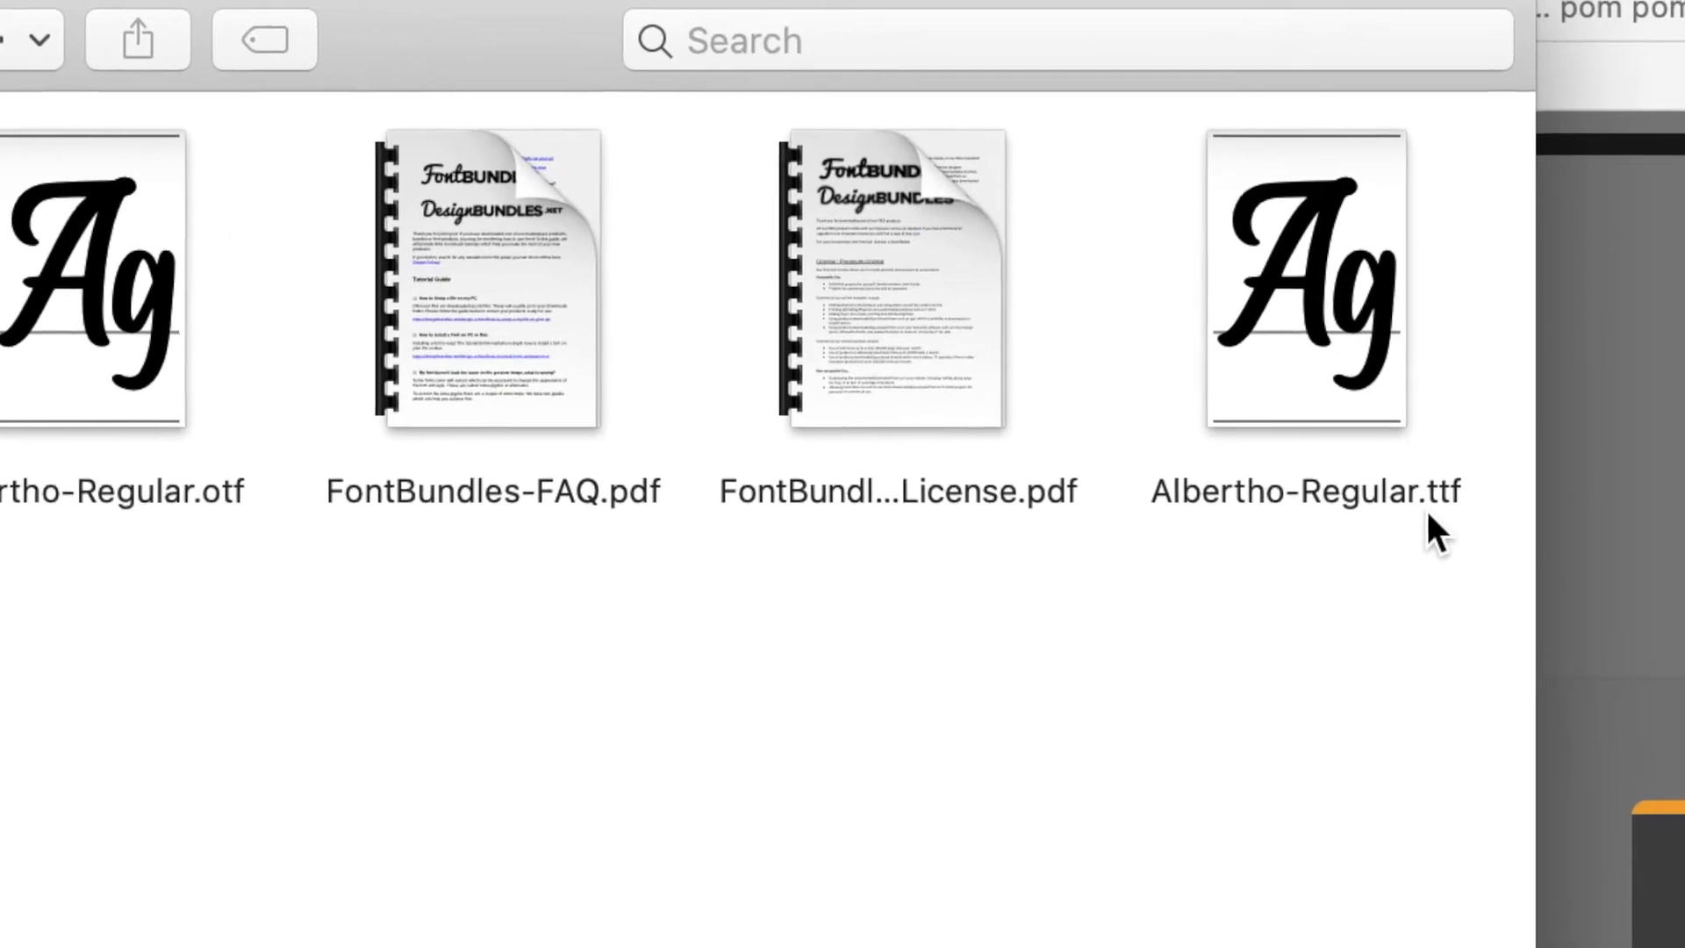
pyautogui.click(1360, 383)
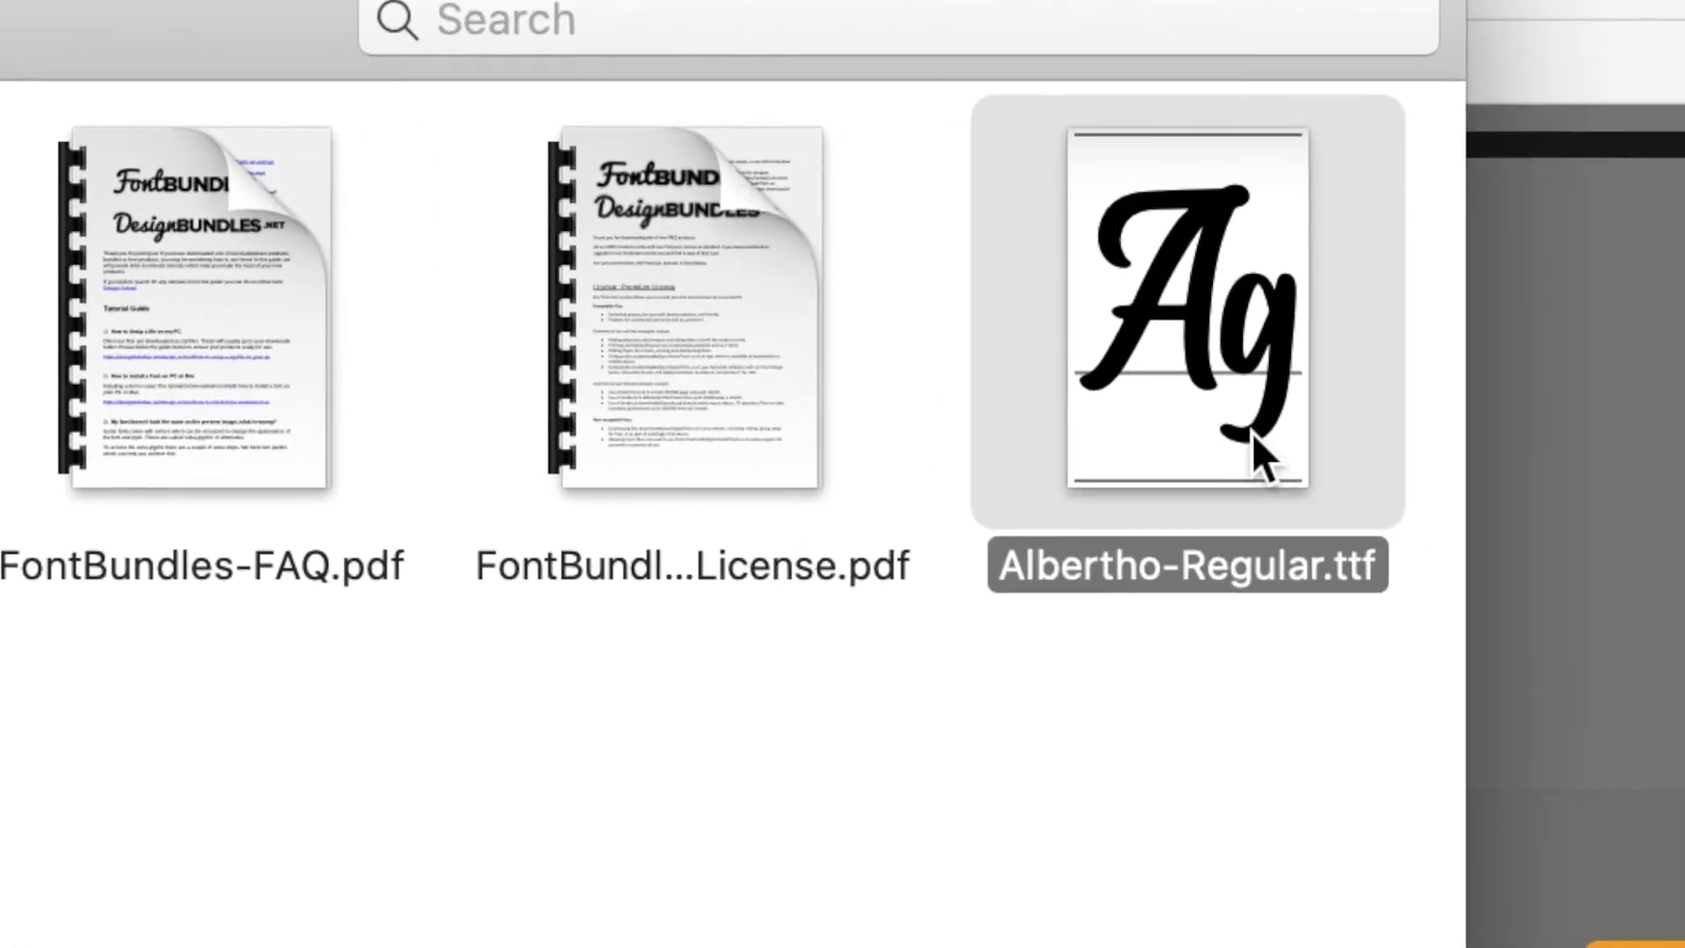
pyautogui.doubleClick(1252, 434)
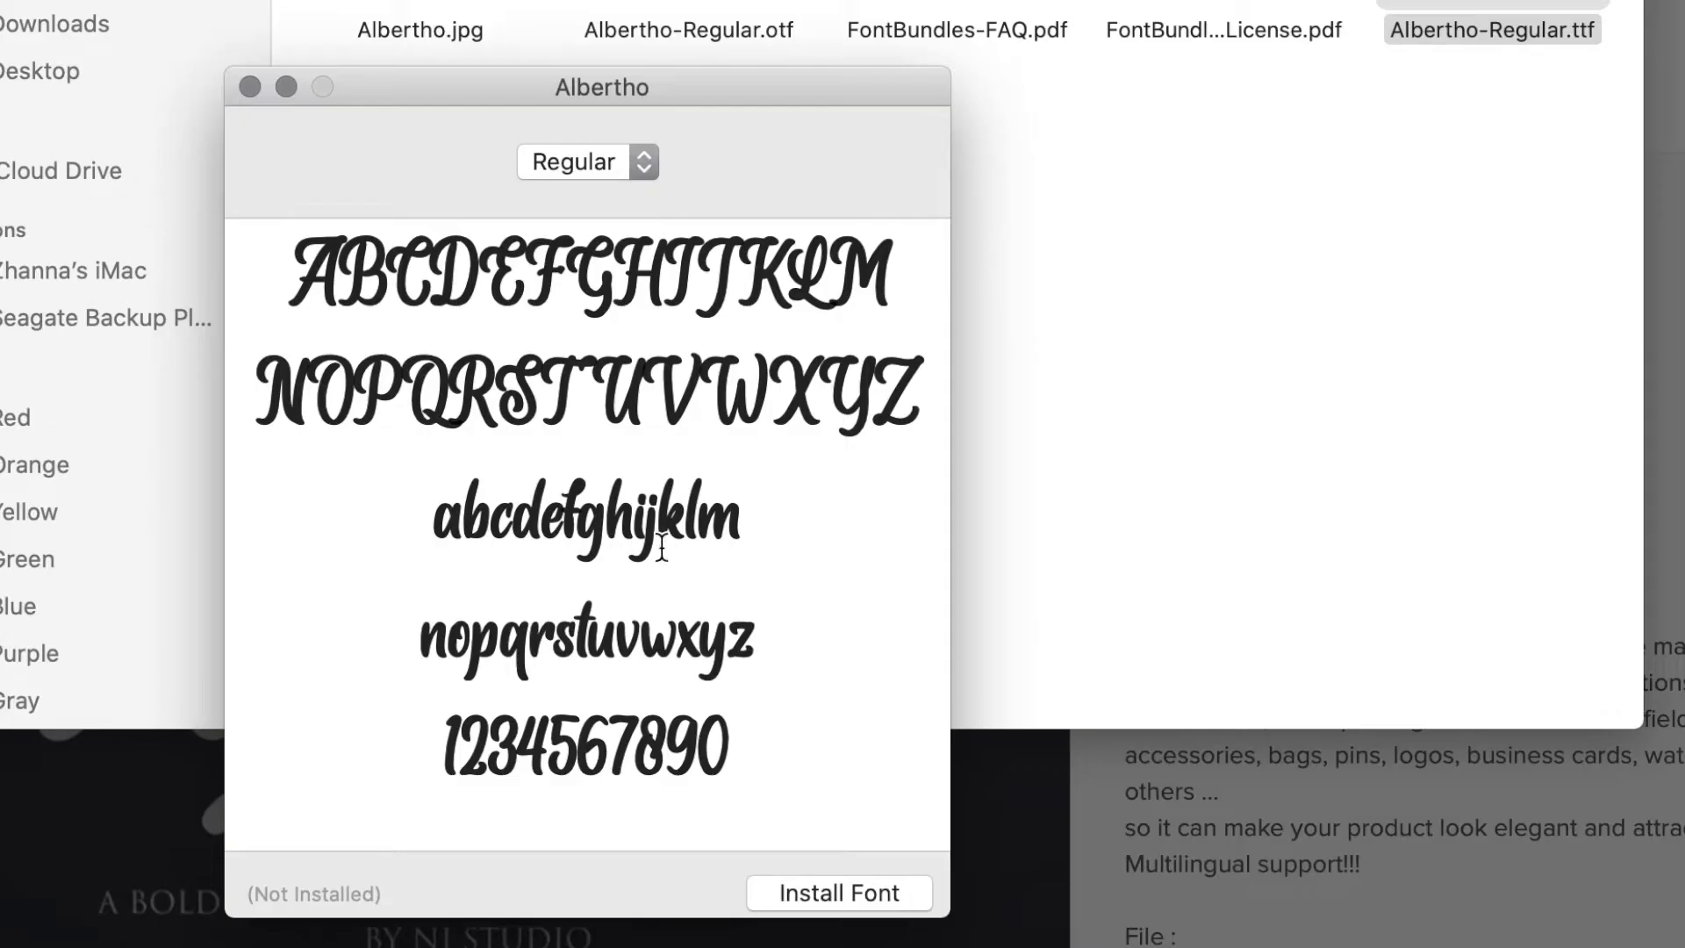
# Install the Albertho font and reposition the Font Book window so that it fits fully on screen.
pyautogui.scroll(-1, 709, 430)
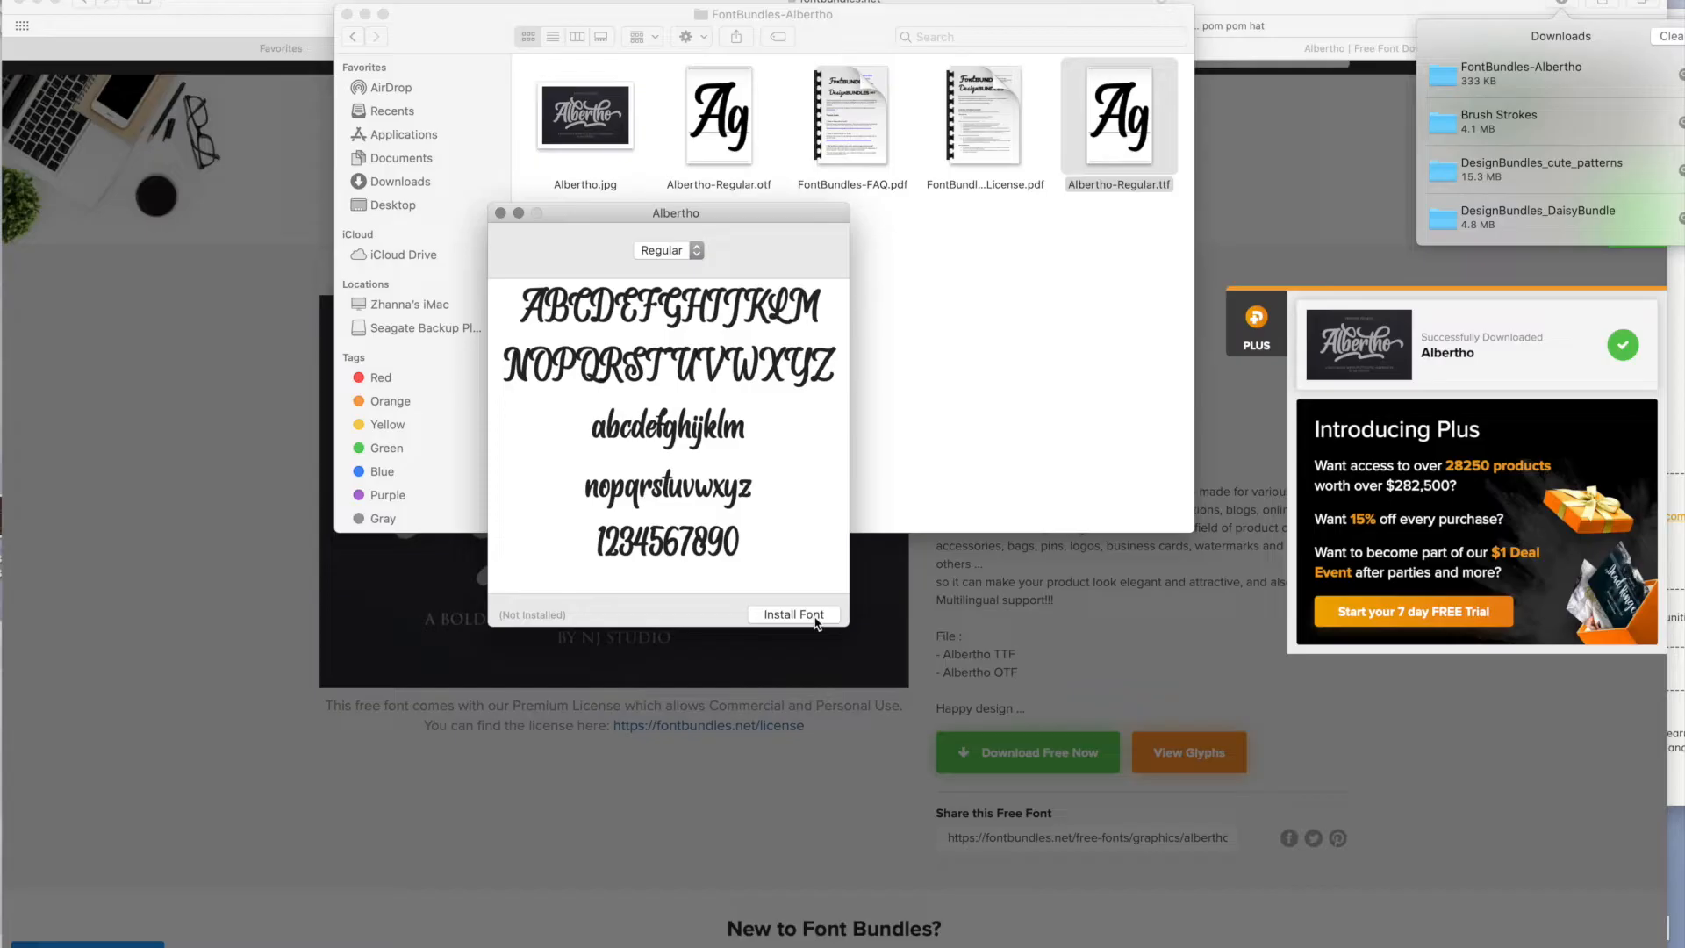
pyautogui.click(881, 902)
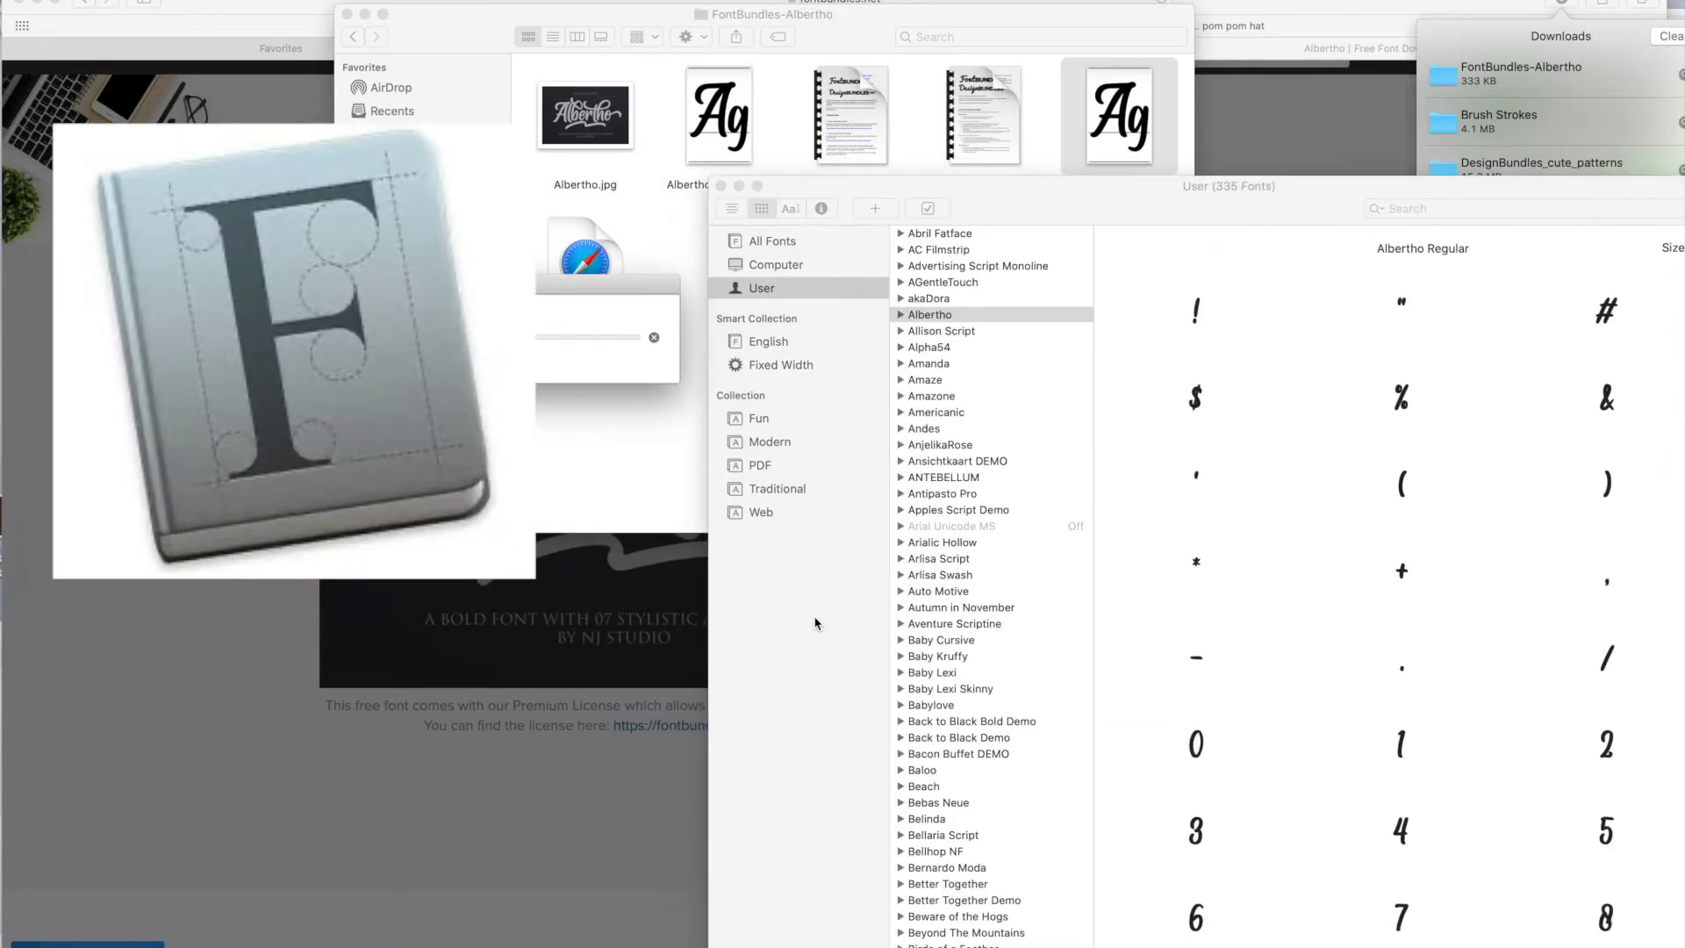
pyautogui.moveTo(1258, 194); pyautogui.dragTo(1148, 152)
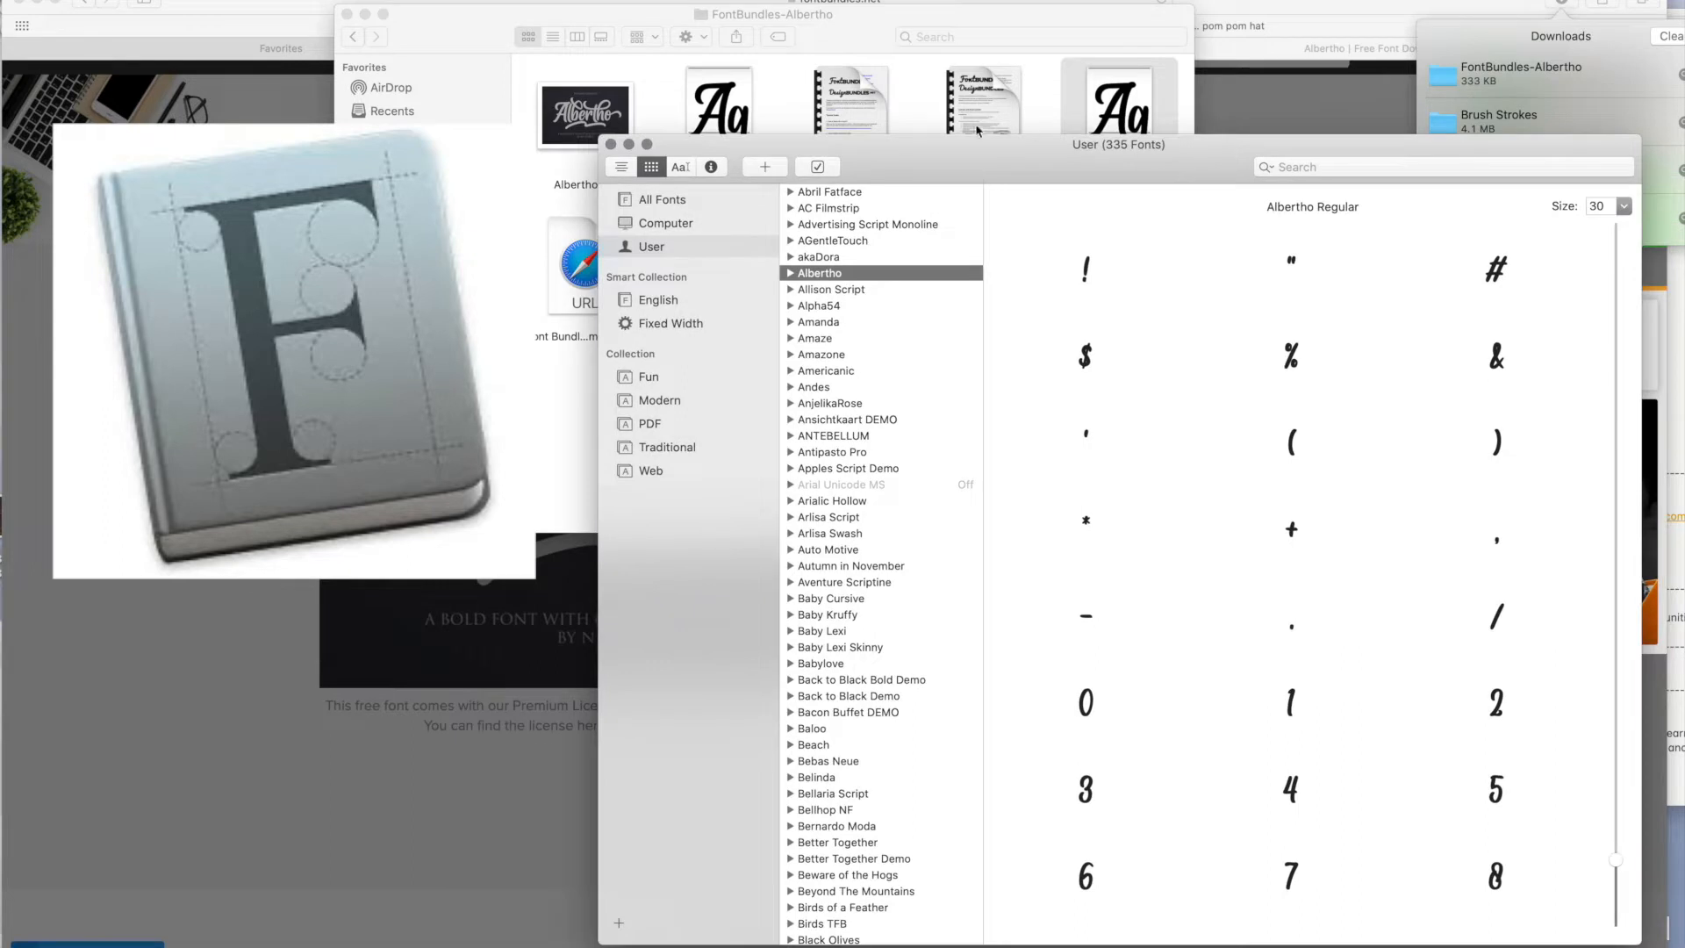
pyautogui.moveTo(932, 156); pyautogui.dragTo(921, 126)
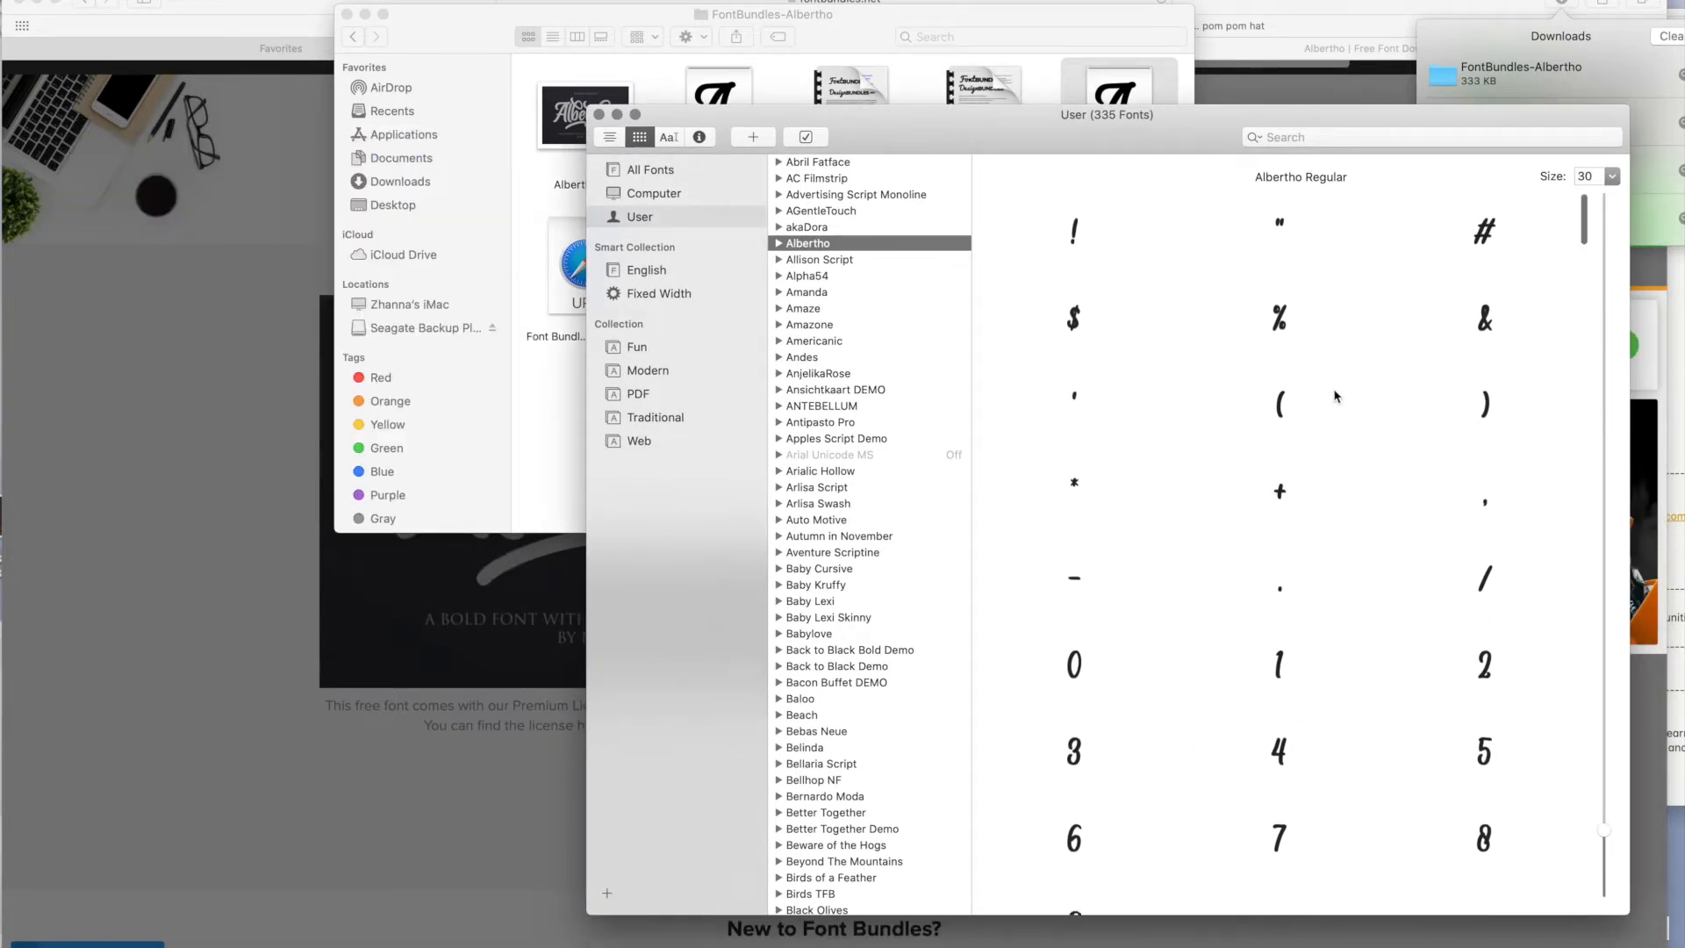
# Examine the Albertho Regular glyphs in Font Book, from the basic characters to the swash alternates.
pyautogui.scroll(-3, 1484, 369)
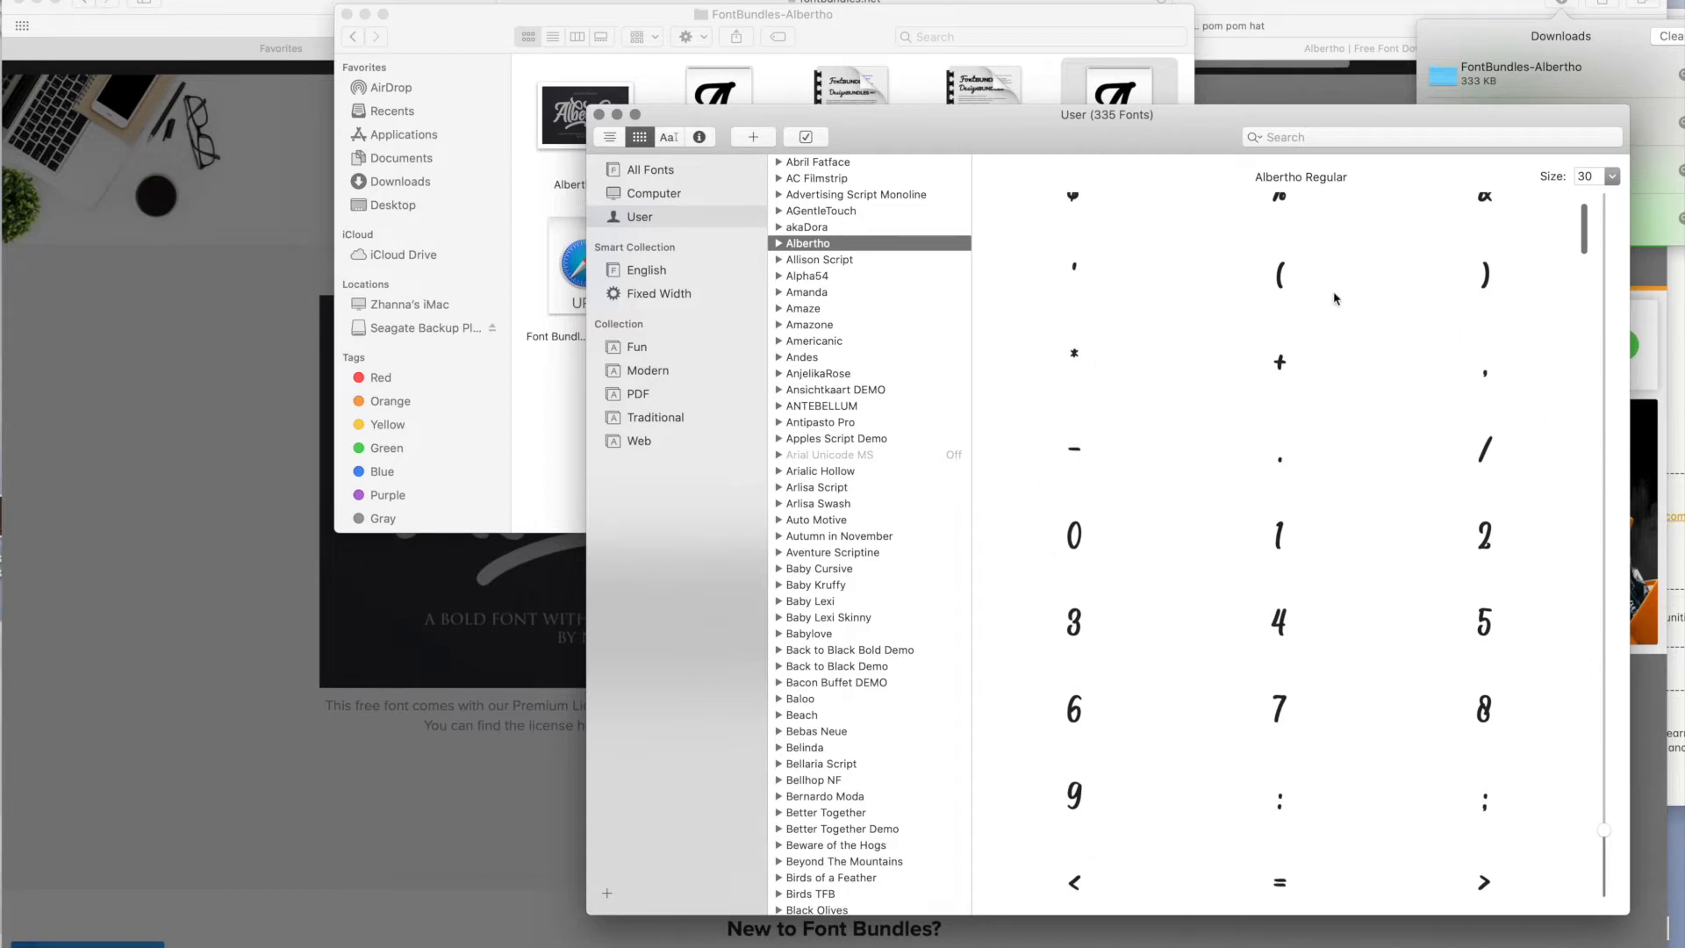
pyautogui.scroll(-1, 1222, 571)
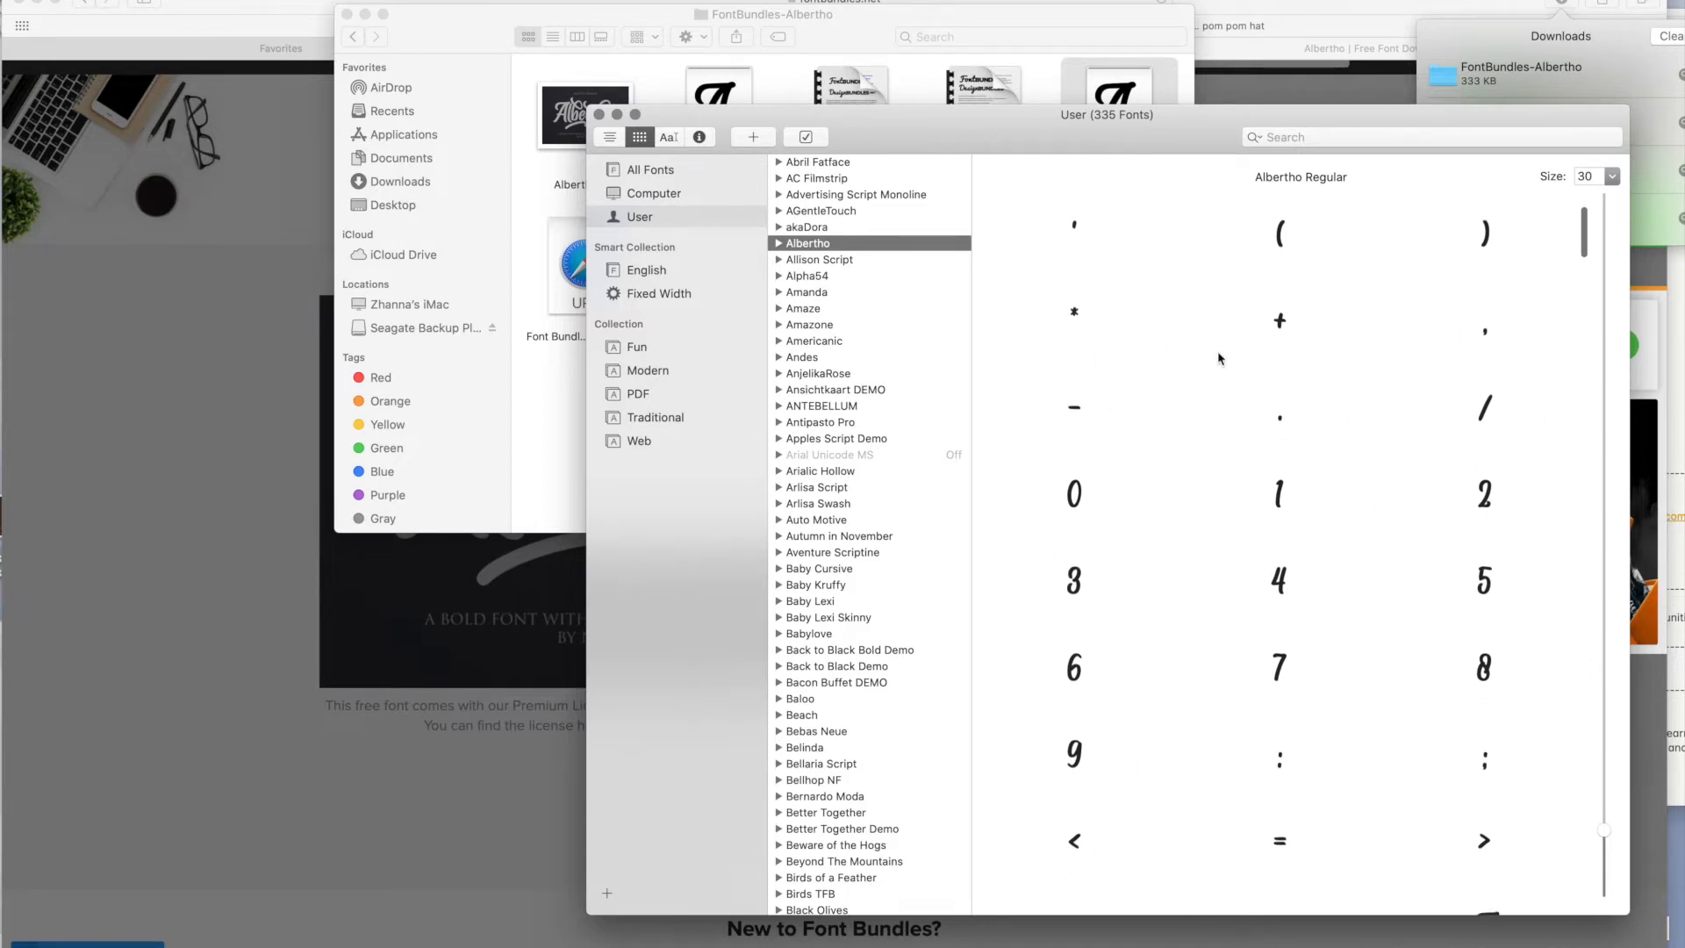
pyautogui.scroll(3, 1177, 312)
pyautogui.scroll(-3, 1389, 424)
pyautogui.scroll(-20, 1390, 424)
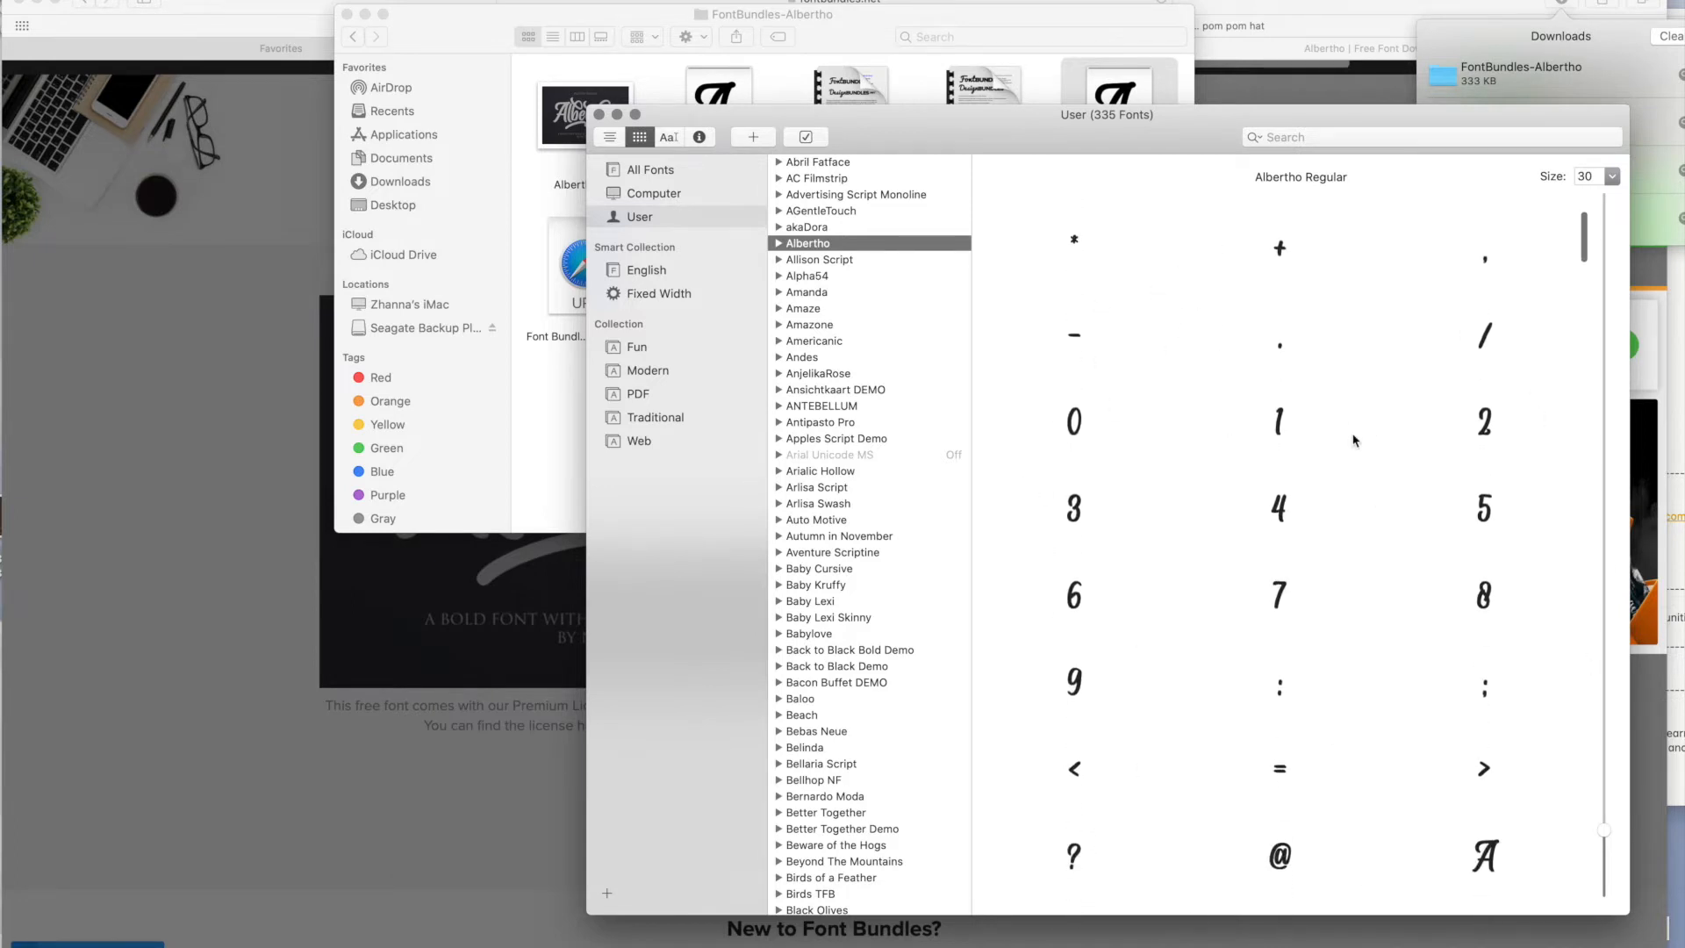
pyautogui.scroll(-20, 1263, 478)
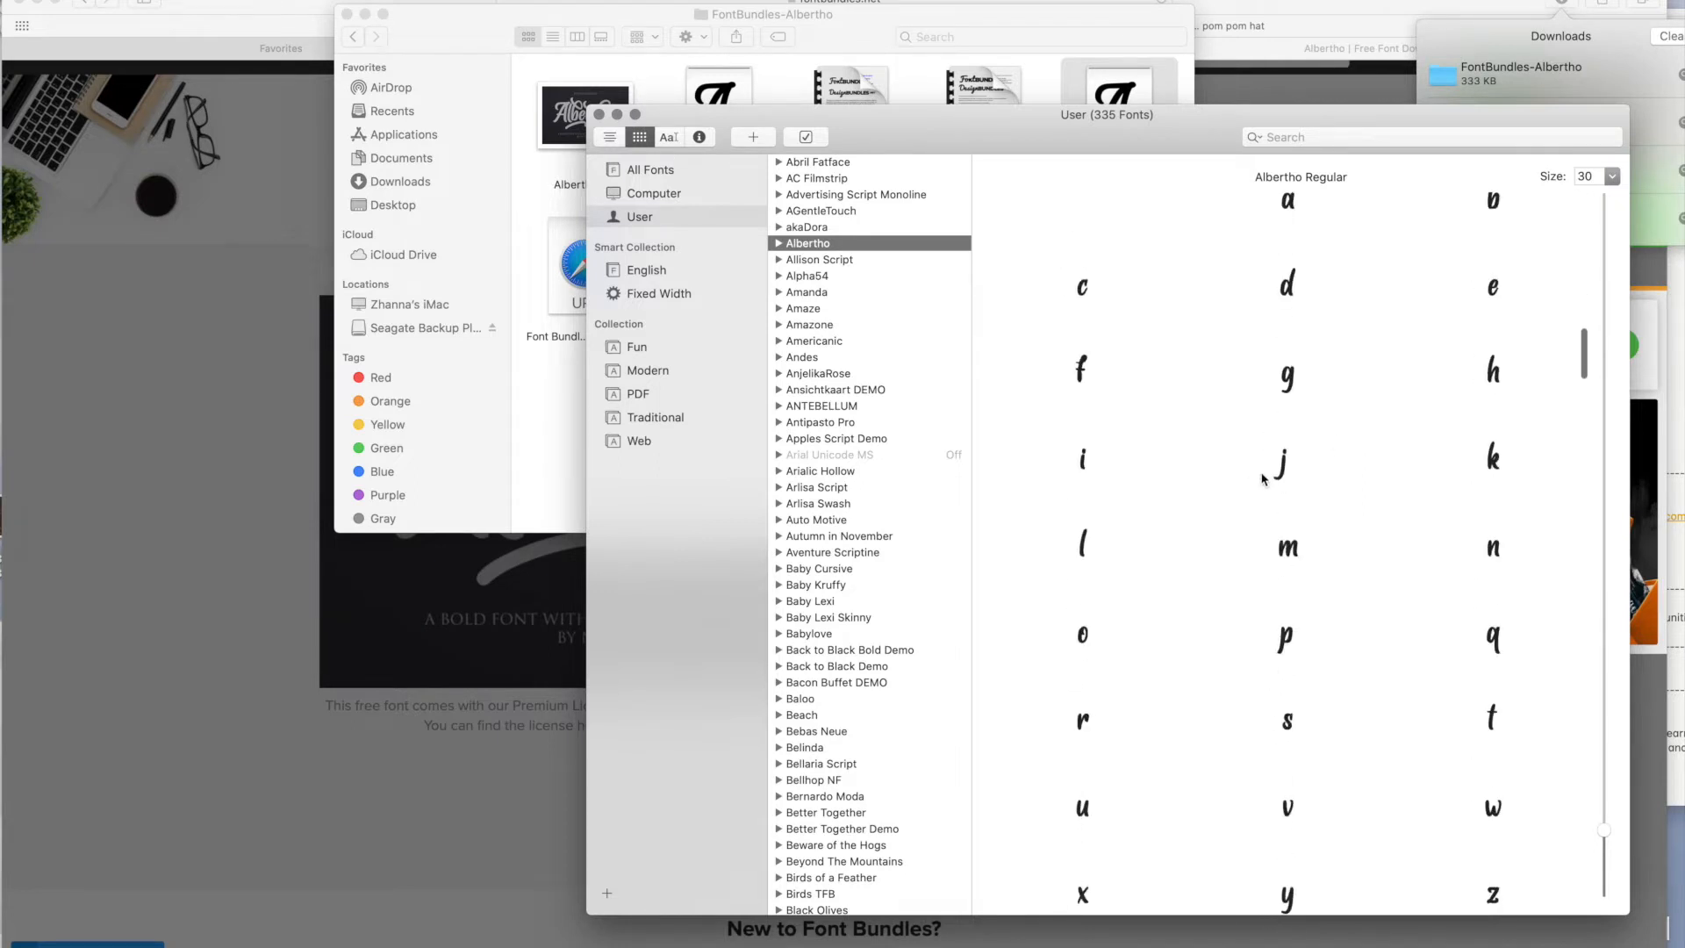
pyautogui.scroll(-10, 1273, 476)
pyautogui.scroll(-10, 1282, 474)
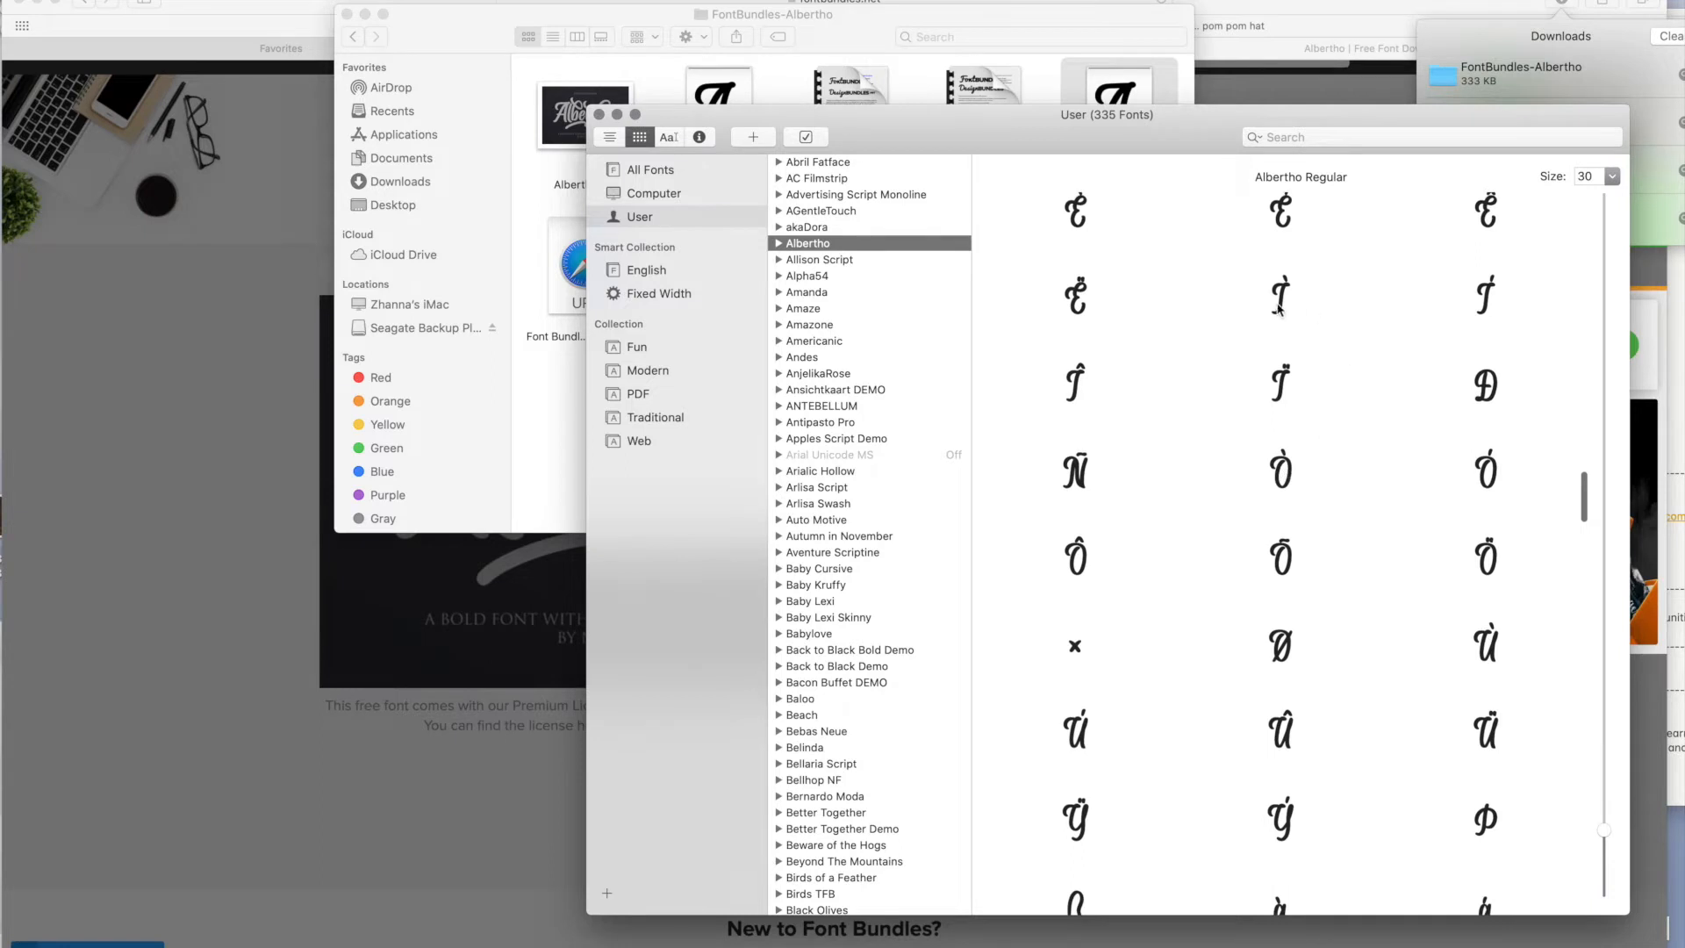
pyautogui.scroll(-10, 1222, 478)
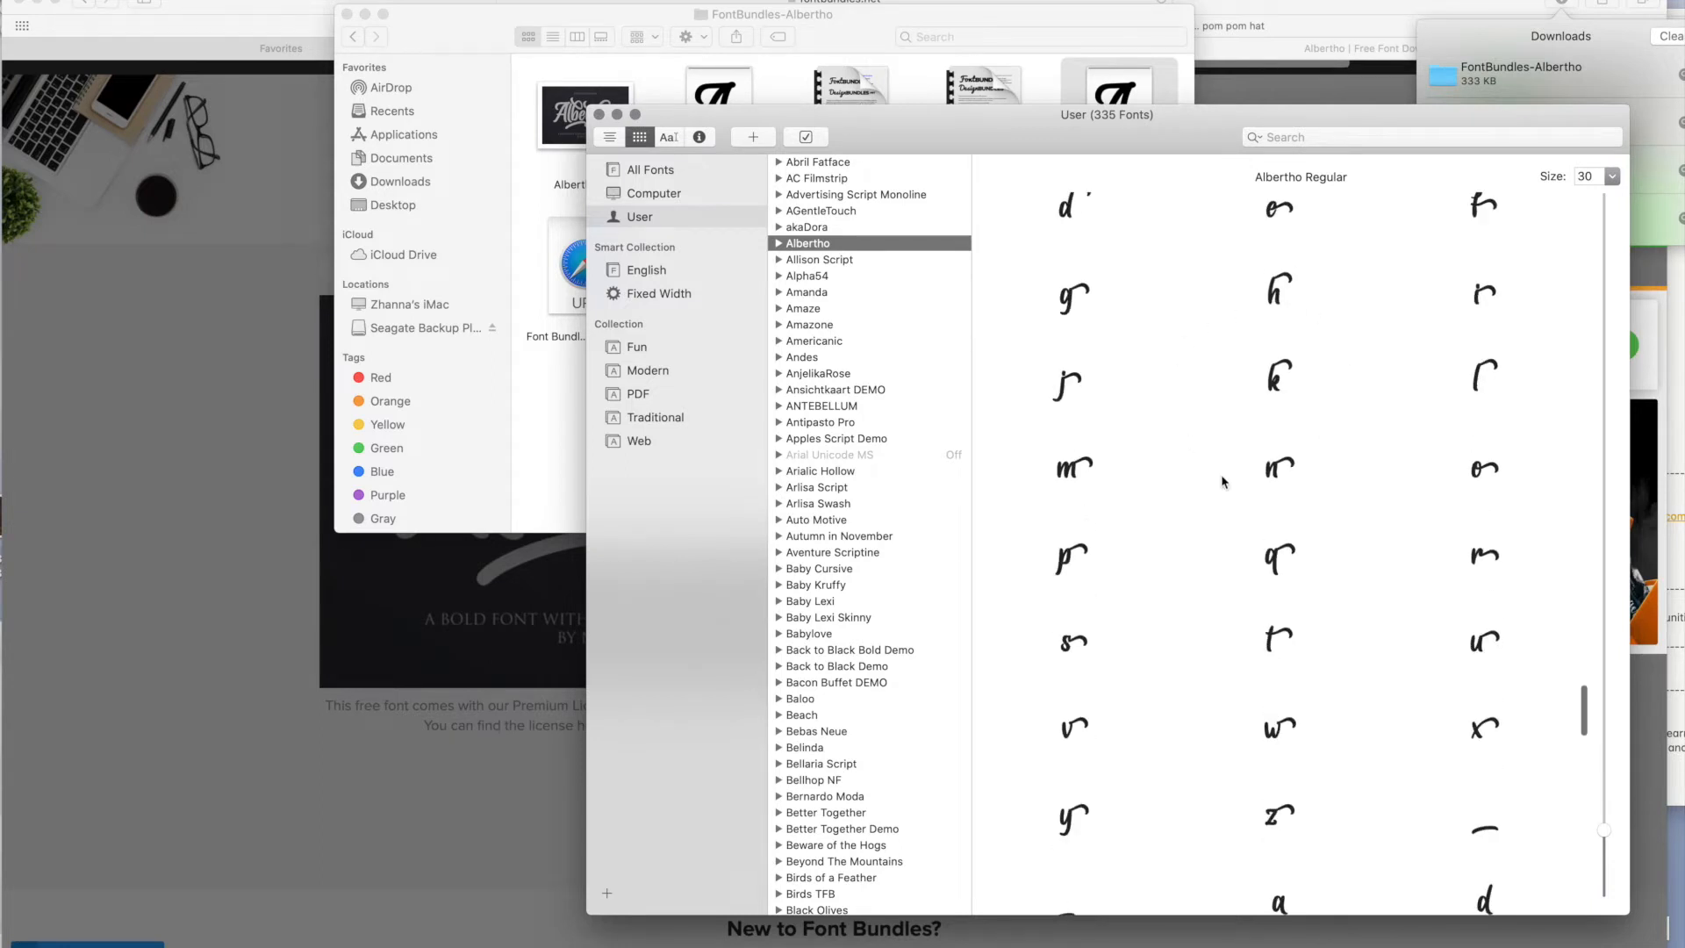
pyautogui.scroll(-10, 1388, 569)
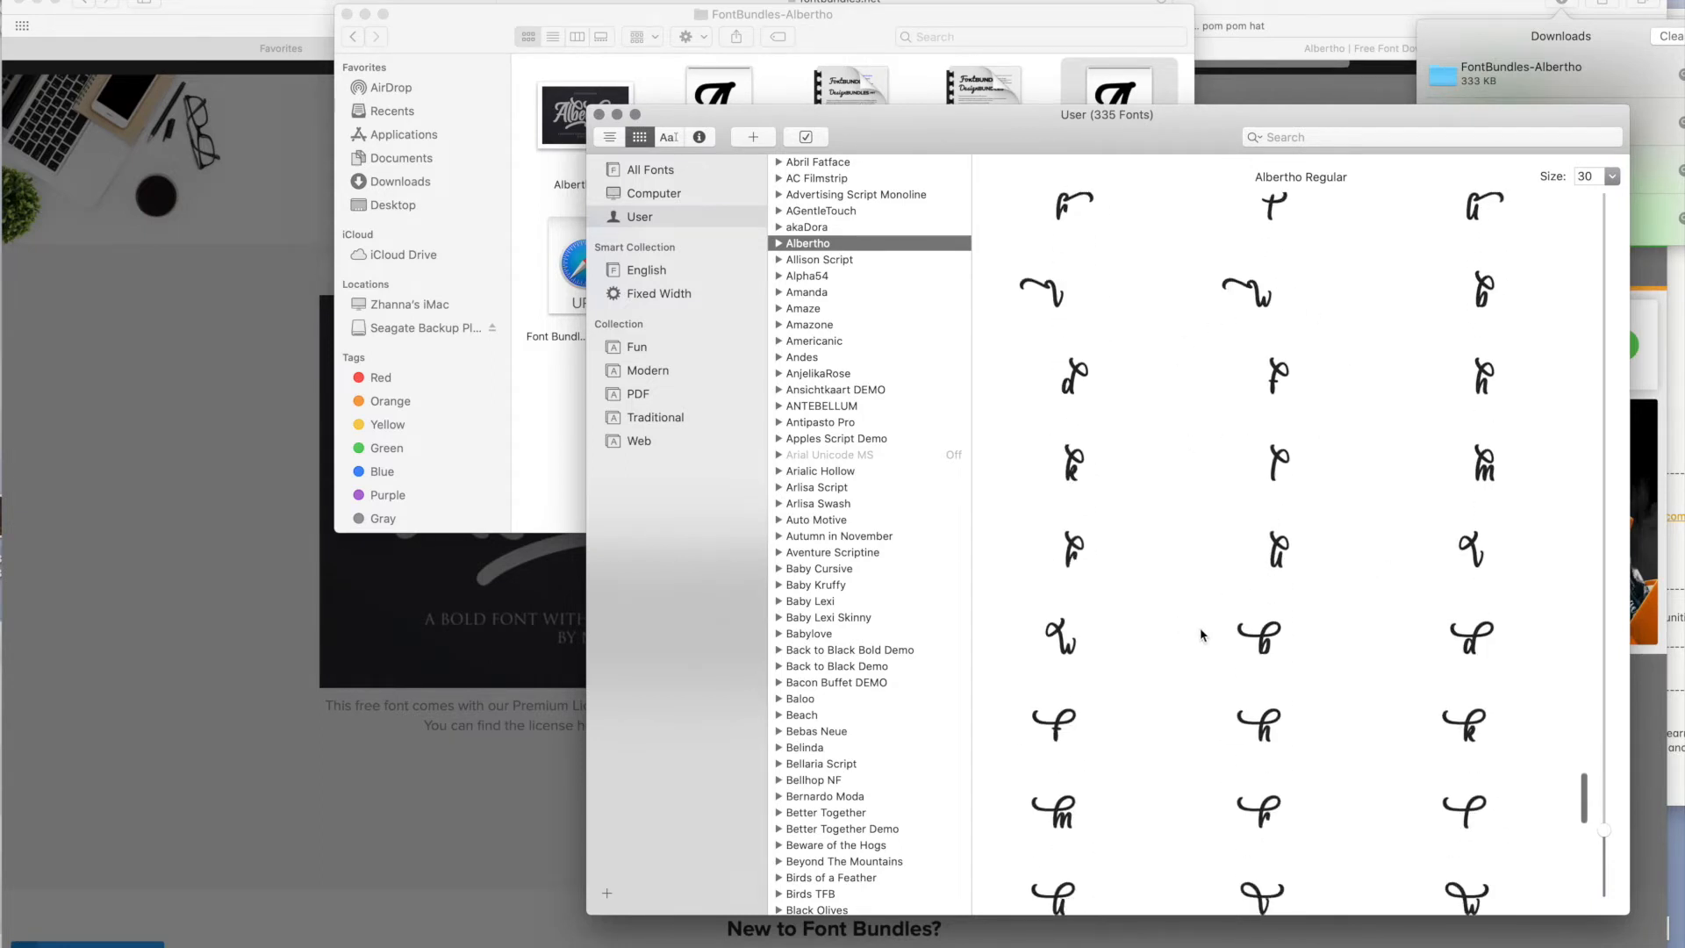
pyautogui.scroll(-5, 1264, 633)
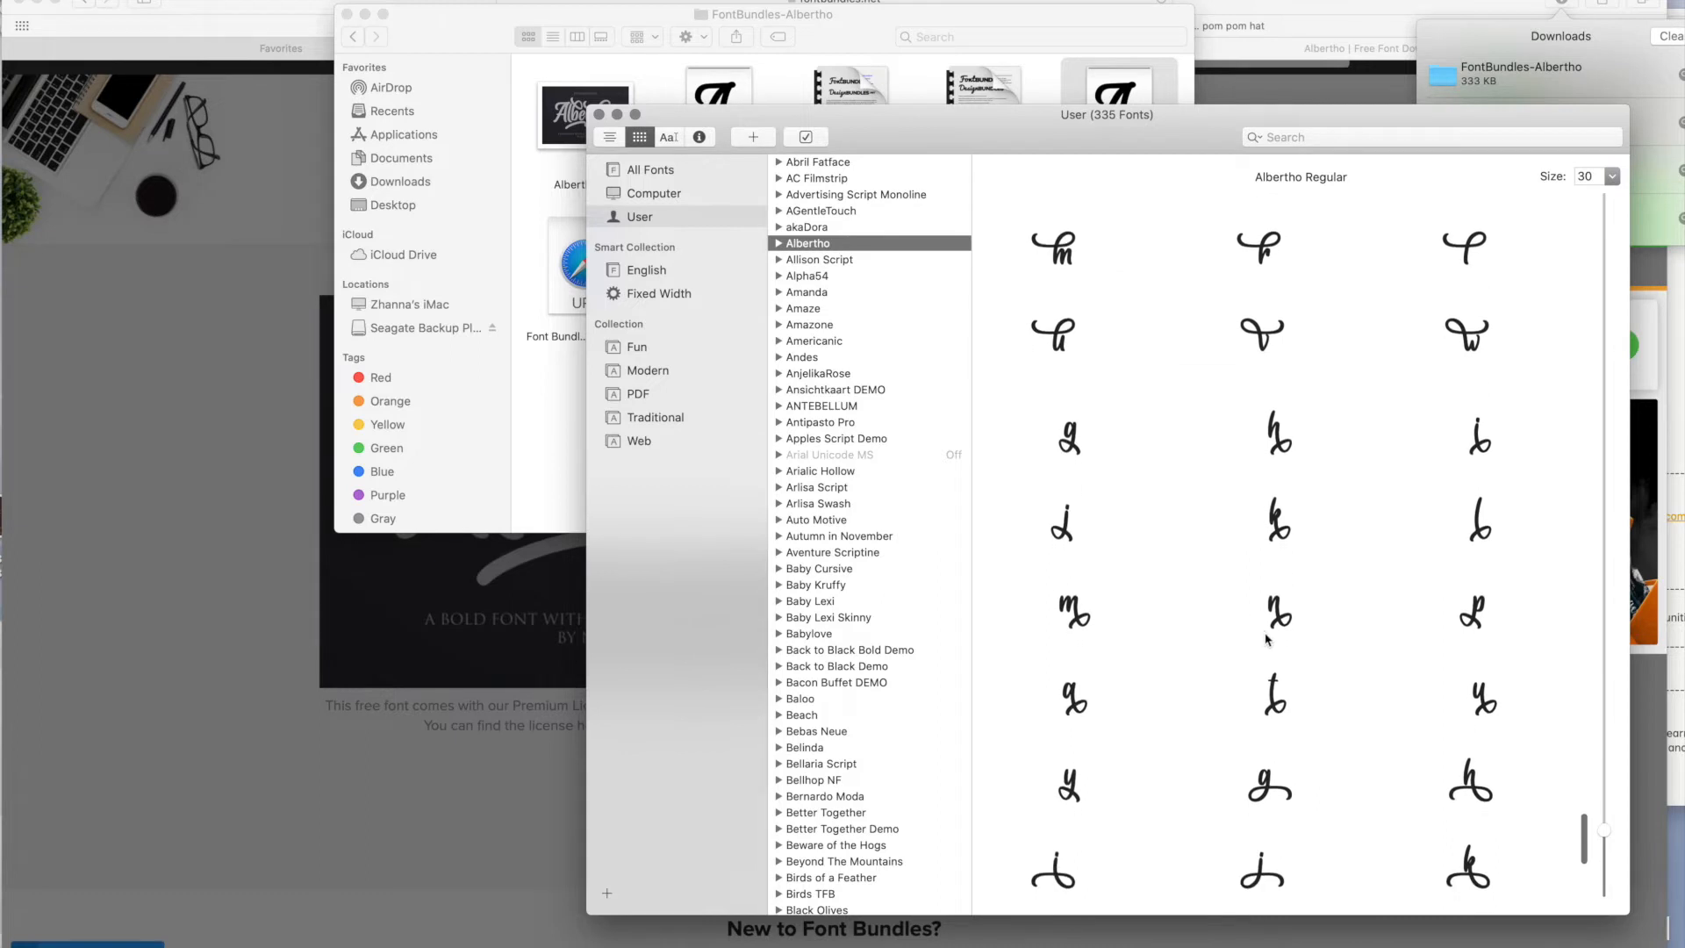
pyautogui.scroll(3, 1297, 652)
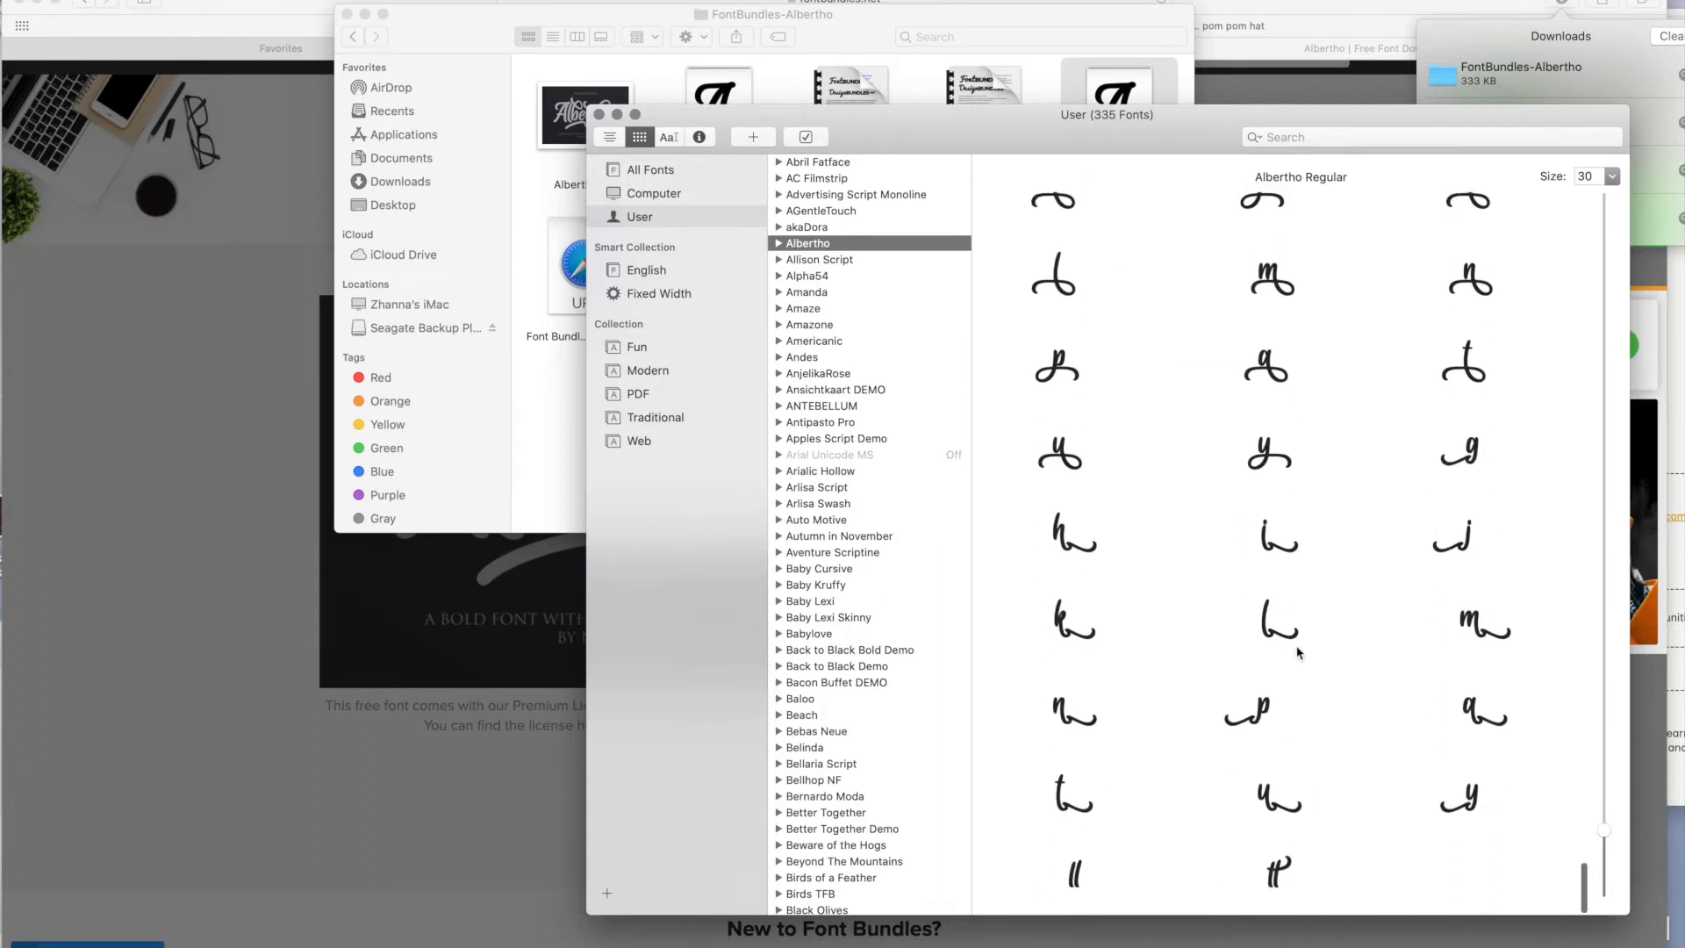
# Move the Font Book window slightly aside and switch to the blank Cricut Design Space canvas in the browser.
pyautogui.scroll(3, 1302, 650)
pyautogui.moveTo(1013, 132); pyautogui.dragTo(1052, 126)
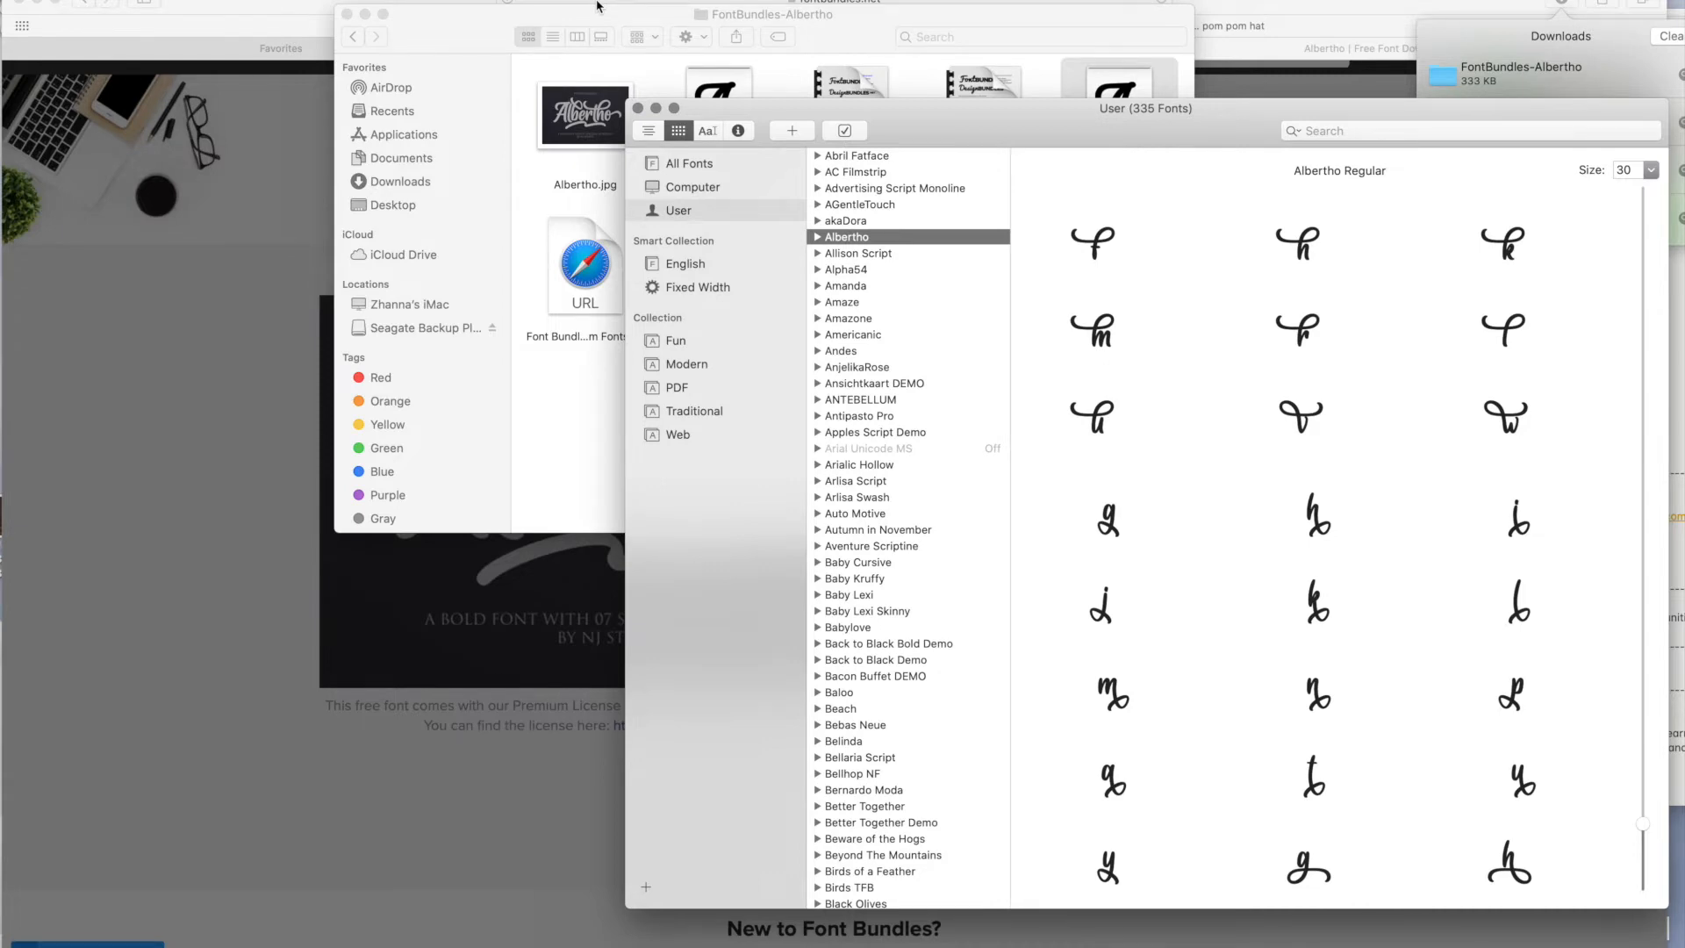
pyautogui.click(291, 12)
pyautogui.click(817, 53)
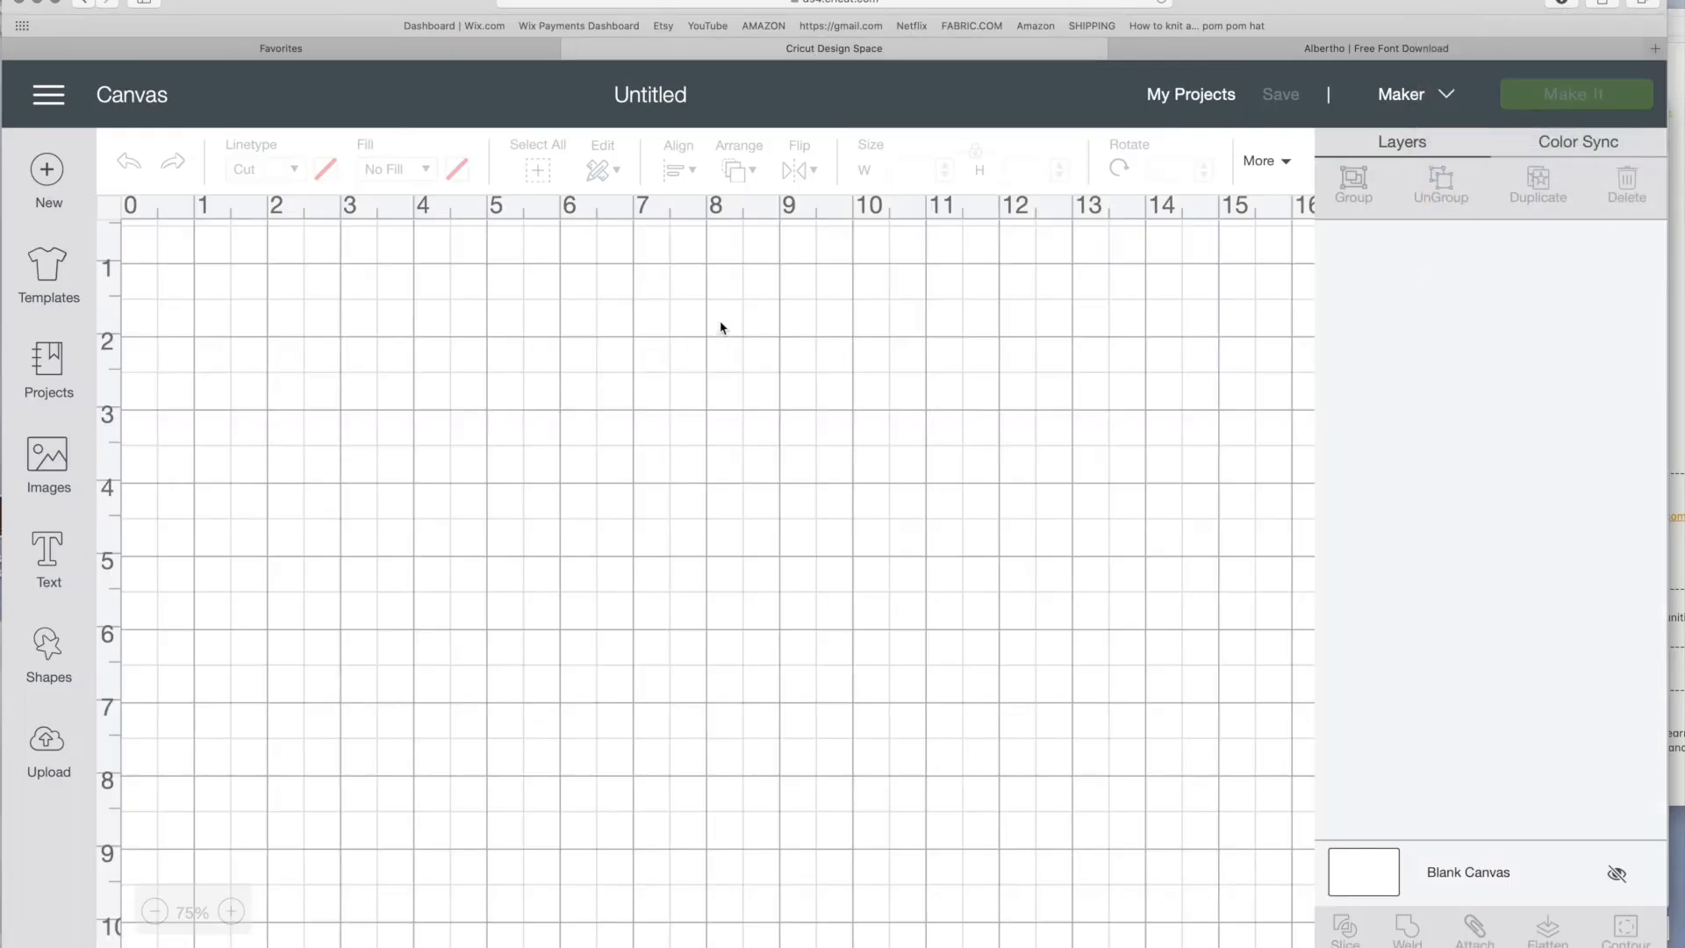
# Add the text "hello fall" to the canvas and move it up near the canvas's upper area.
pyautogui.click(75, 558)
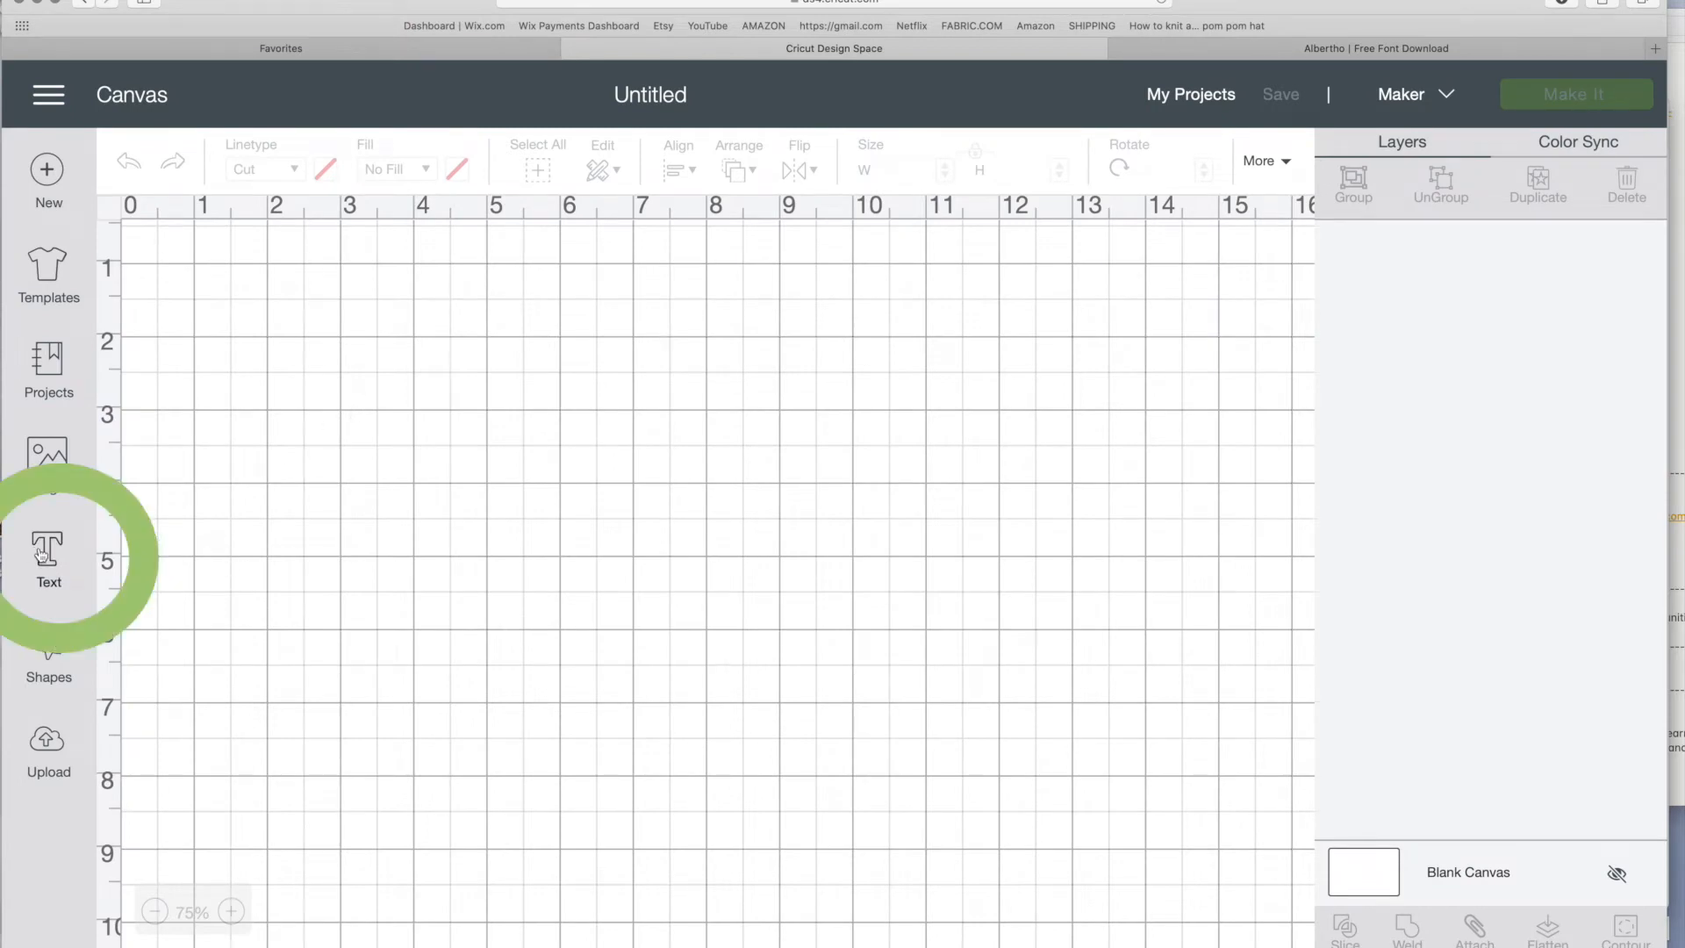
pyautogui.write('hello fall')
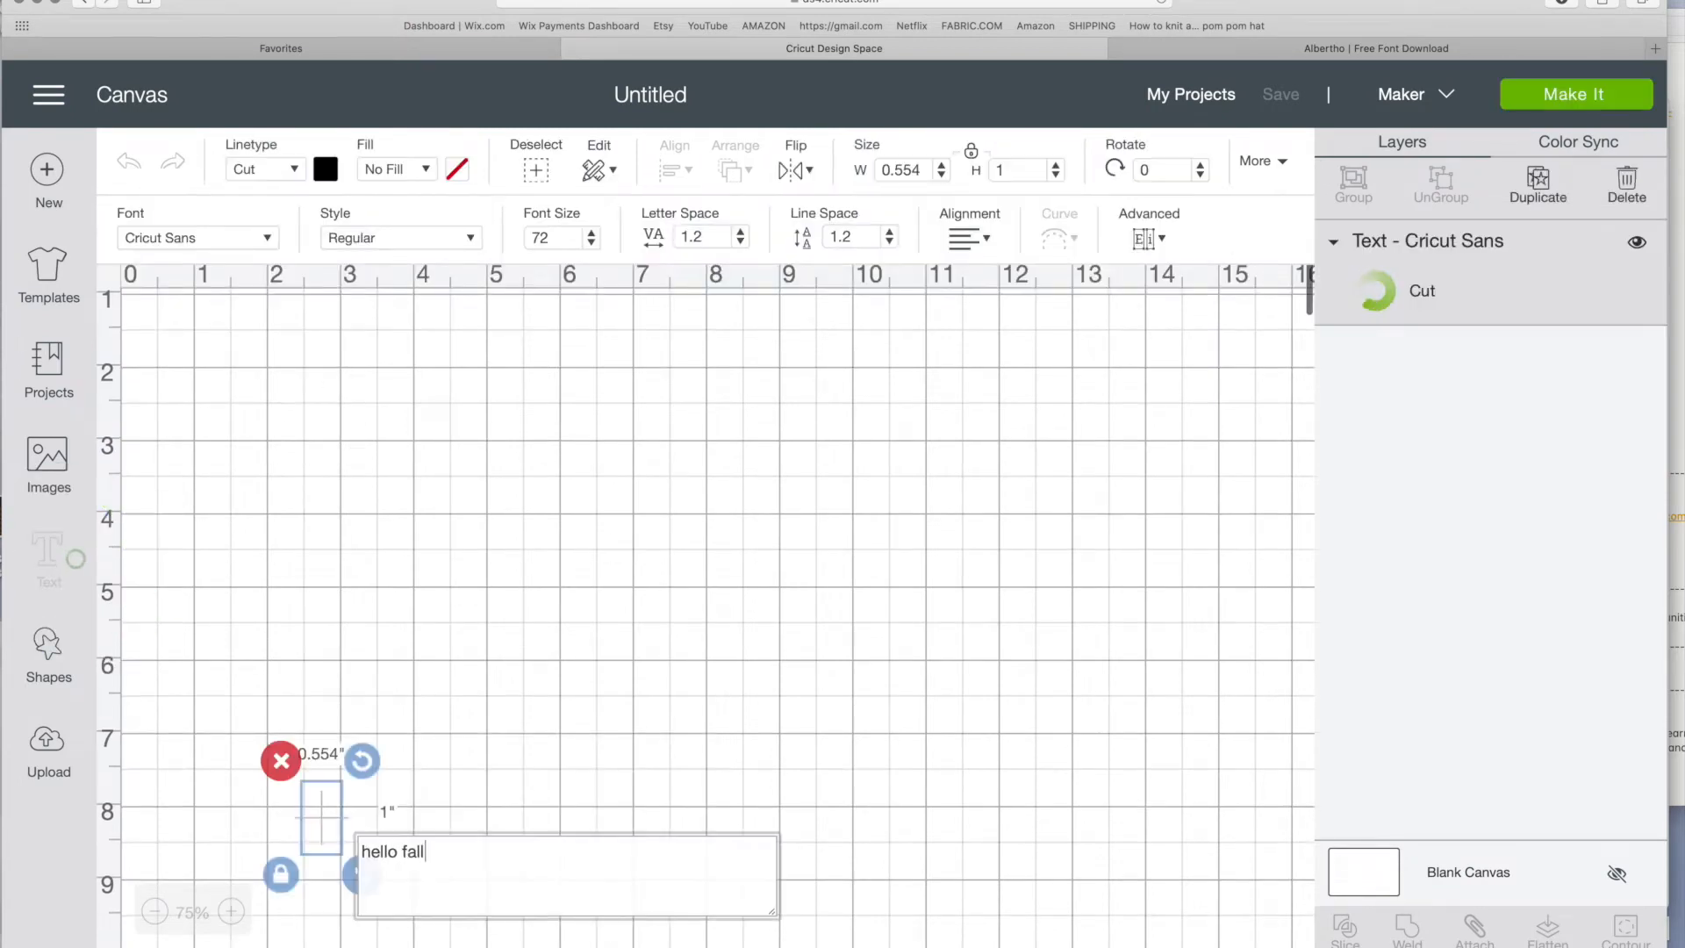
pyautogui.click(539, 483)
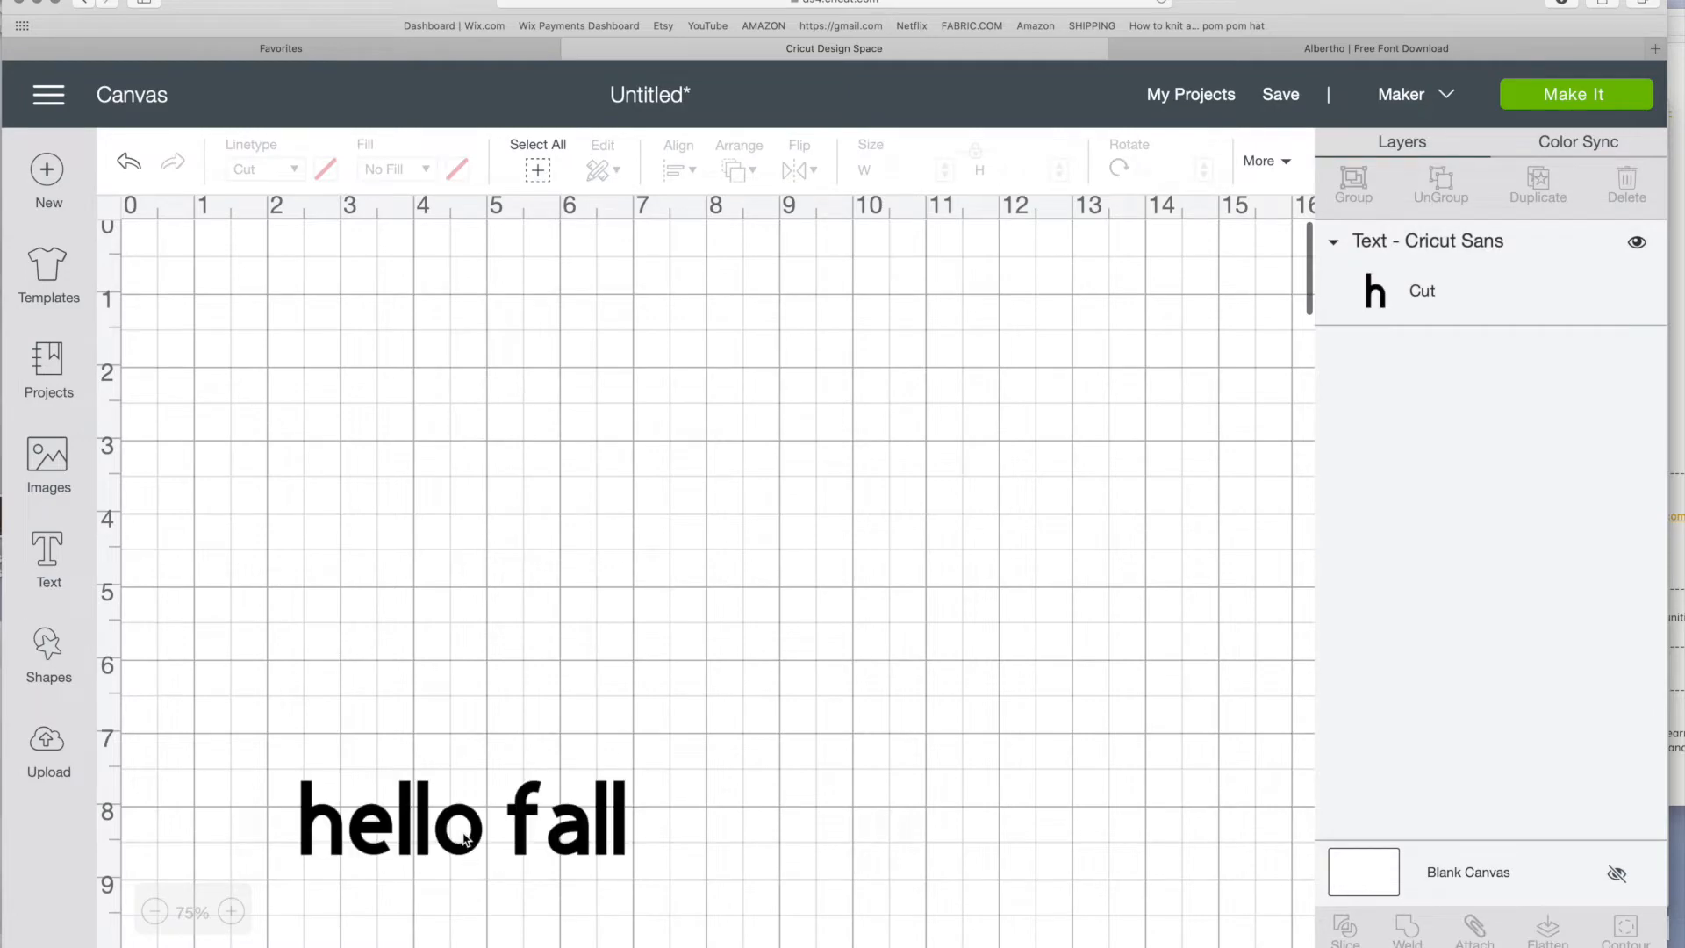
pyautogui.moveTo(466, 817); pyautogui.dragTo(466, 349)
# Change the "hello fall" text to the Albertho system font and set its letter spacing to 0.
pyautogui.click(202, 250)
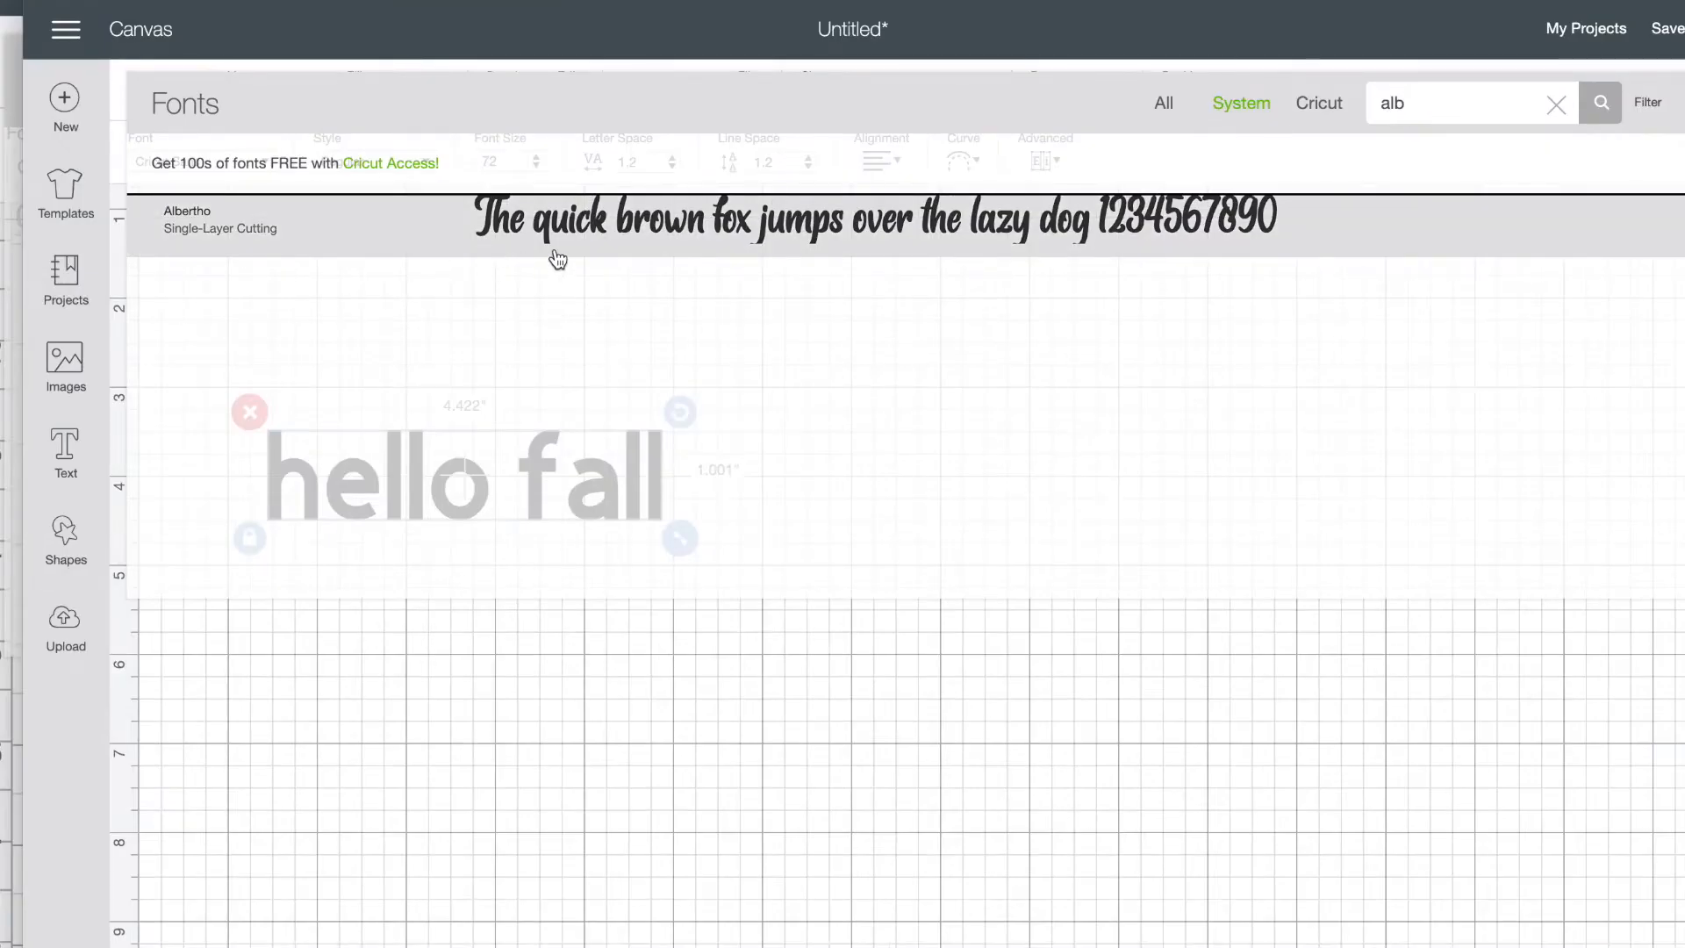
pyautogui.click(556, 253)
pyautogui.moveTo(490, 360); pyautogui.dragTo(527, 428)
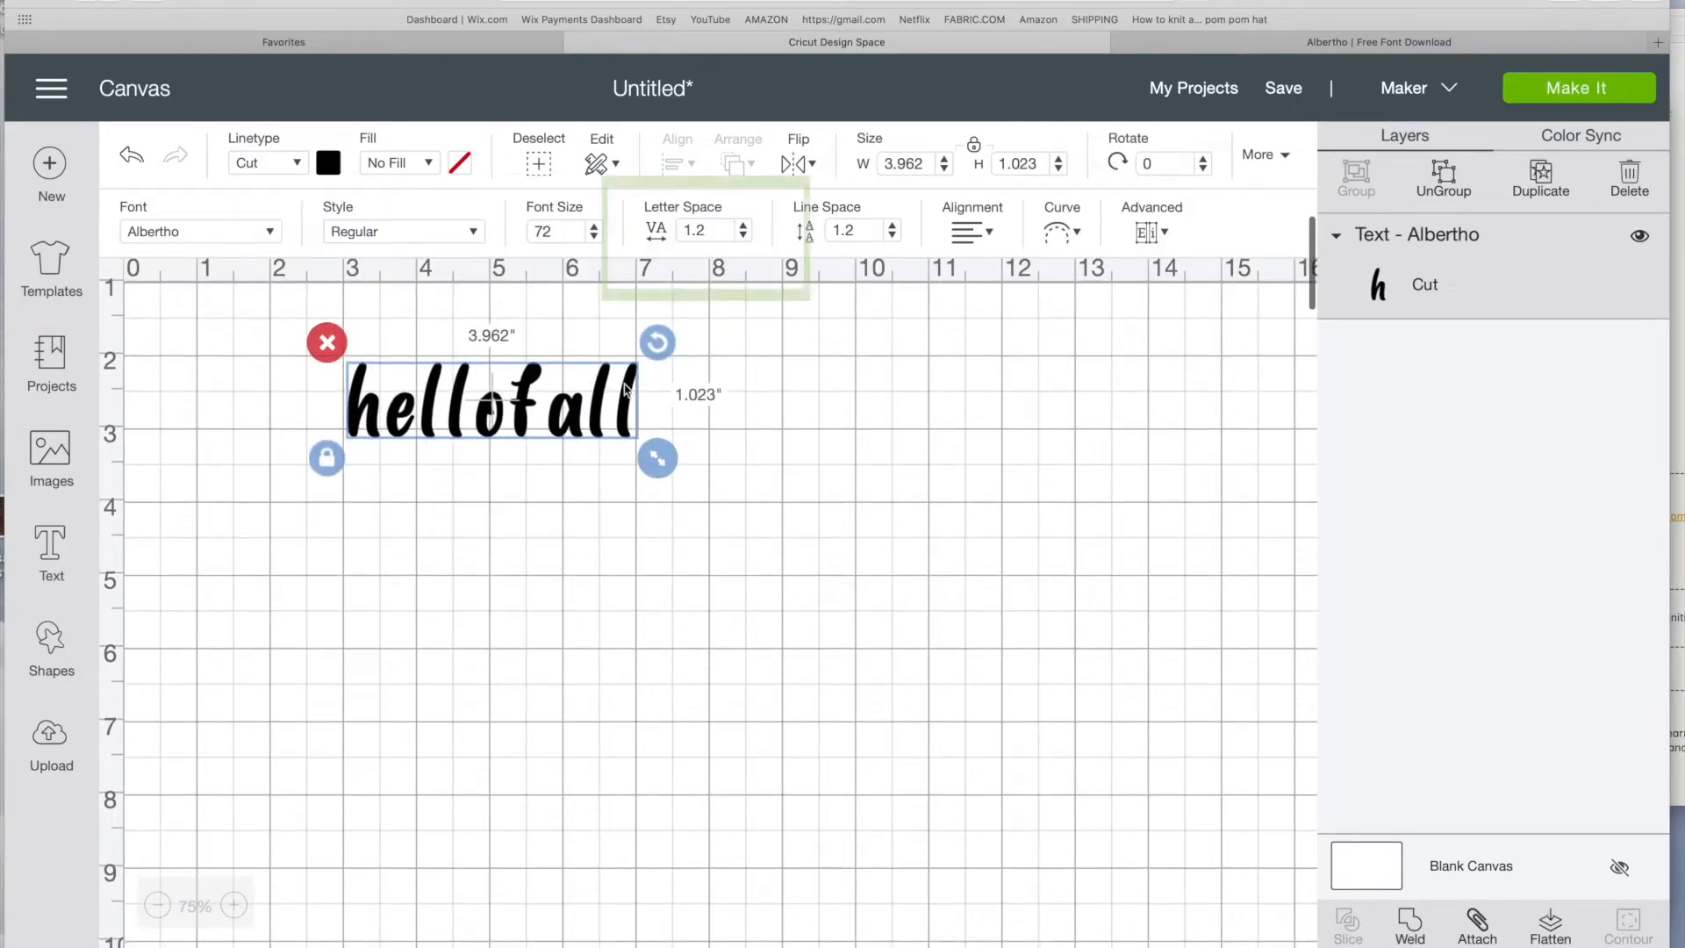
pyautogui.moveTo(715, 233); pyautogui.dragTo(677, 230)
pyautogui.write('0')
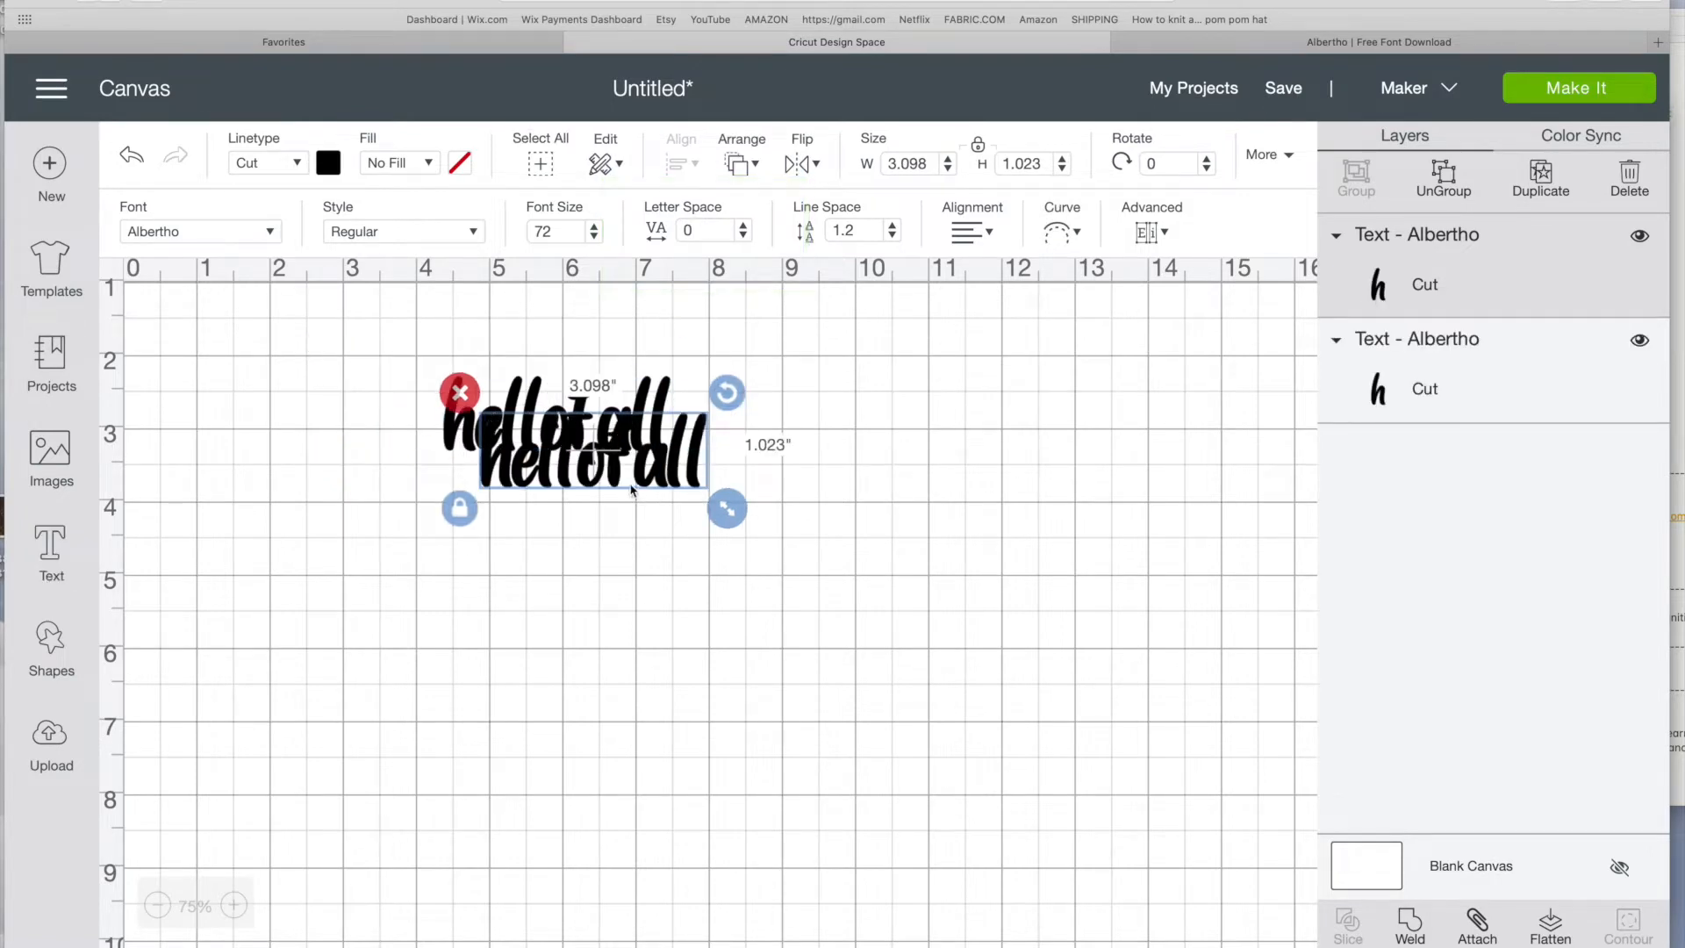
# Try the font's characters by replacing the duplicate text with "ZHzh79035235-*&()*(_*", and delete that duplicate.
pyautogui.moveTo(632, 490); pyautogui.dragTo(608, 579)
pyautogui.doubleClick(607, 580)
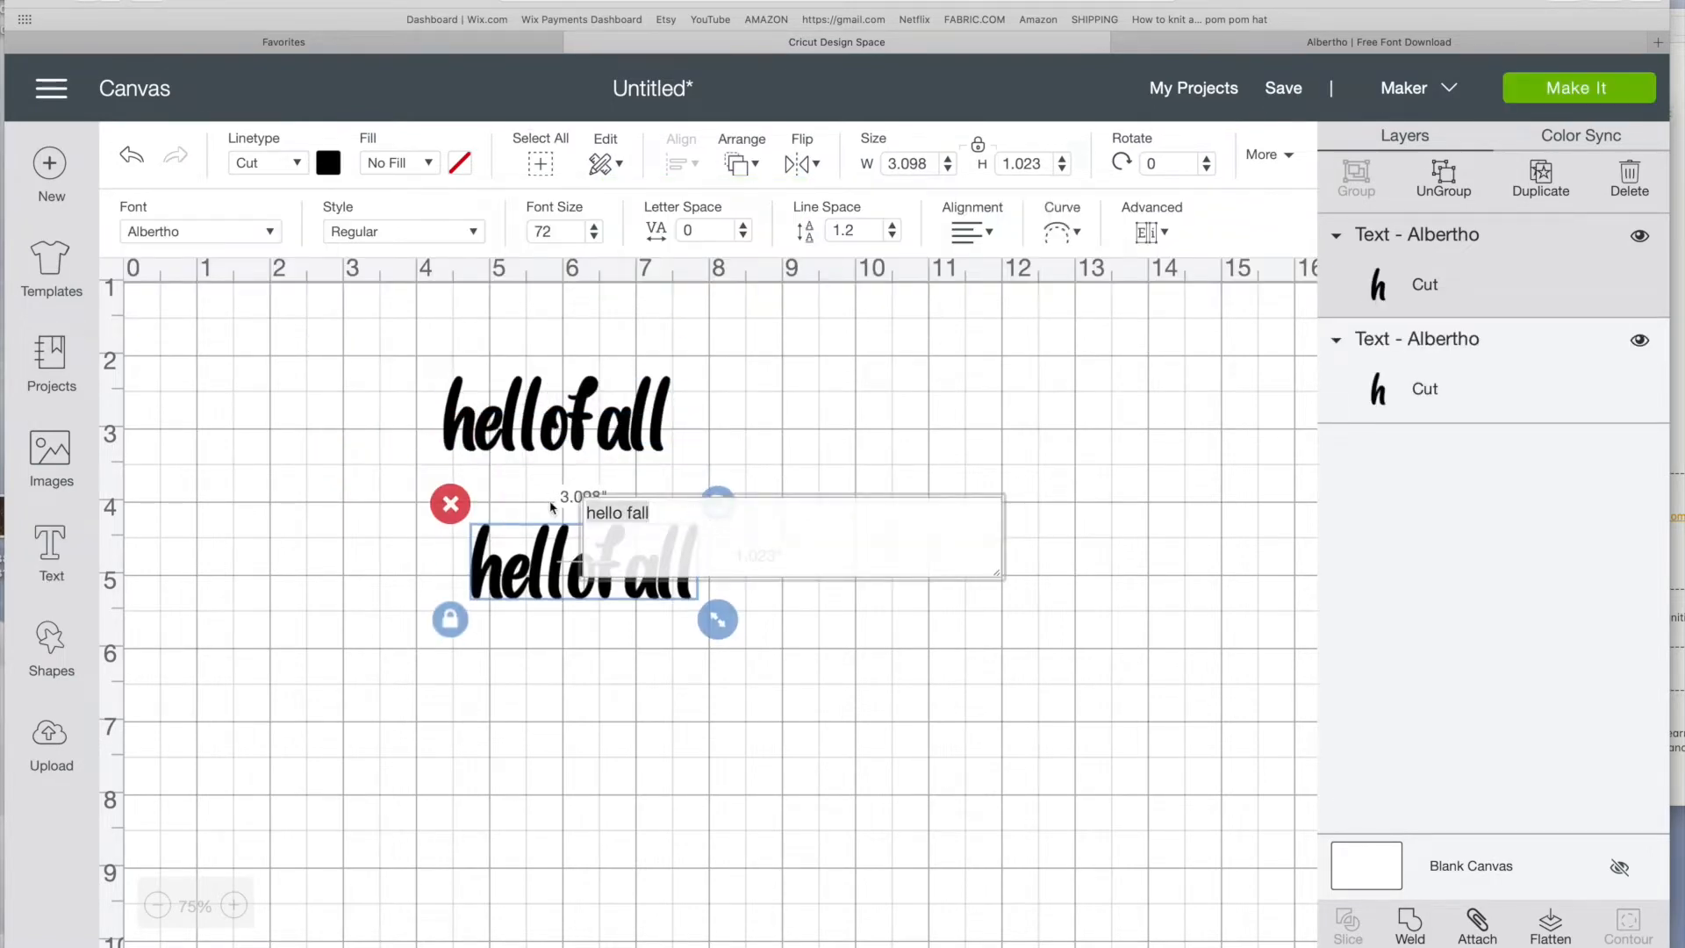
pyautogui.write('ZHzh')
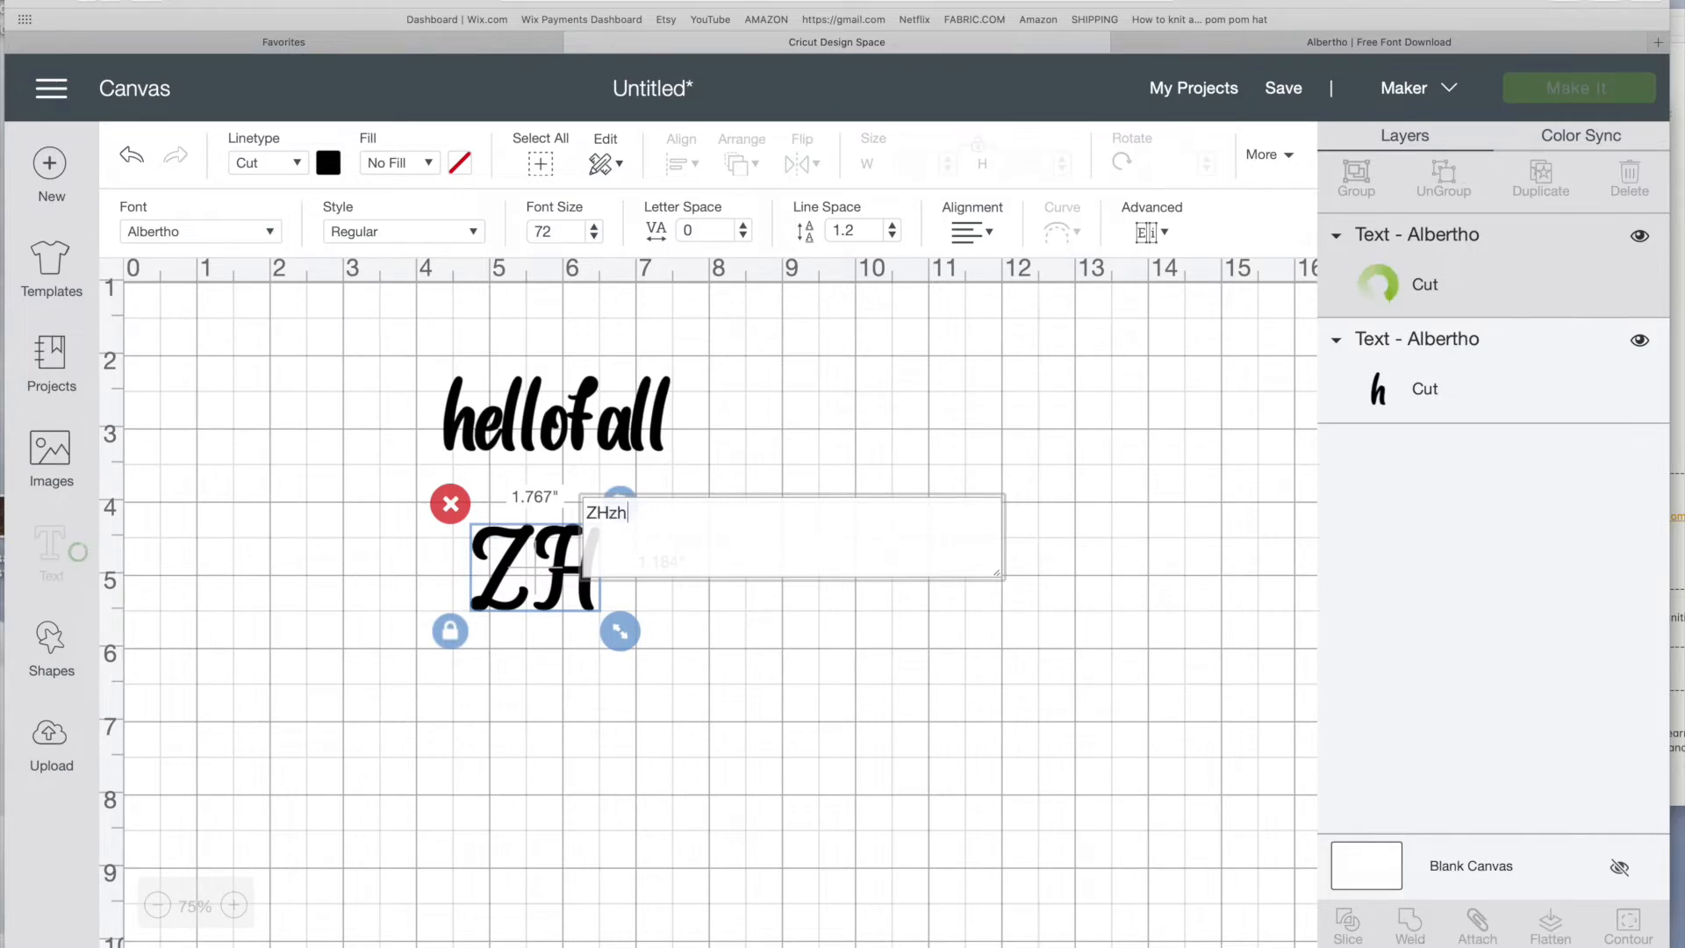
pyautogui.write('79035235-*&()*(_*')
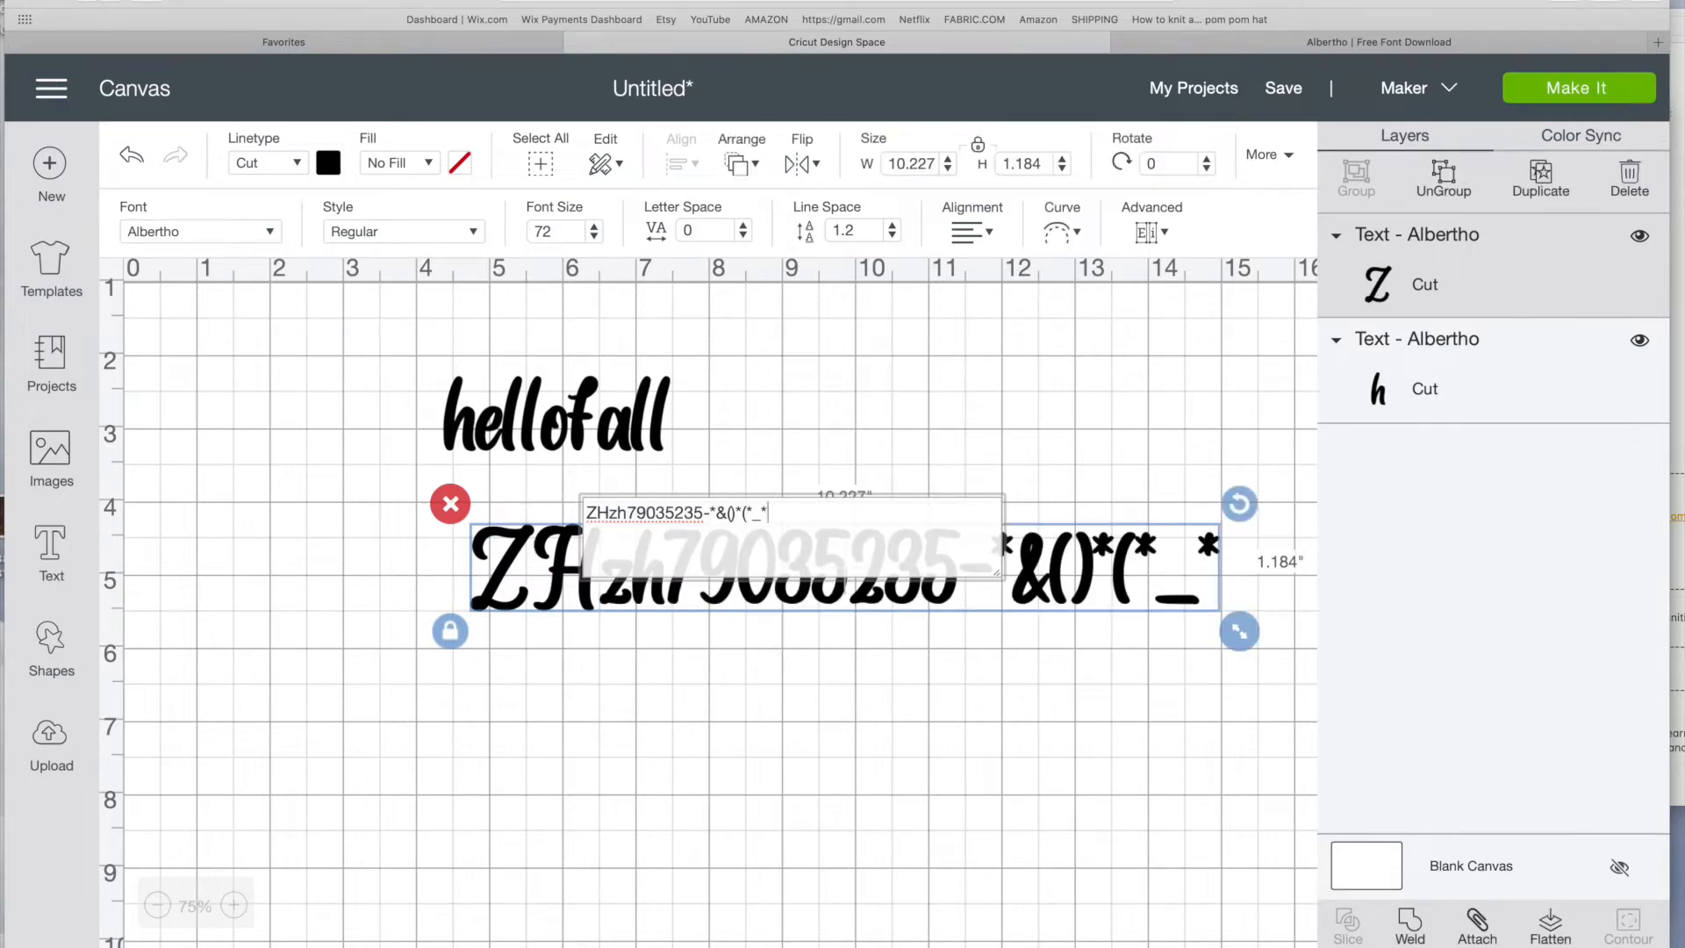
pyautogui.click(450, 504)
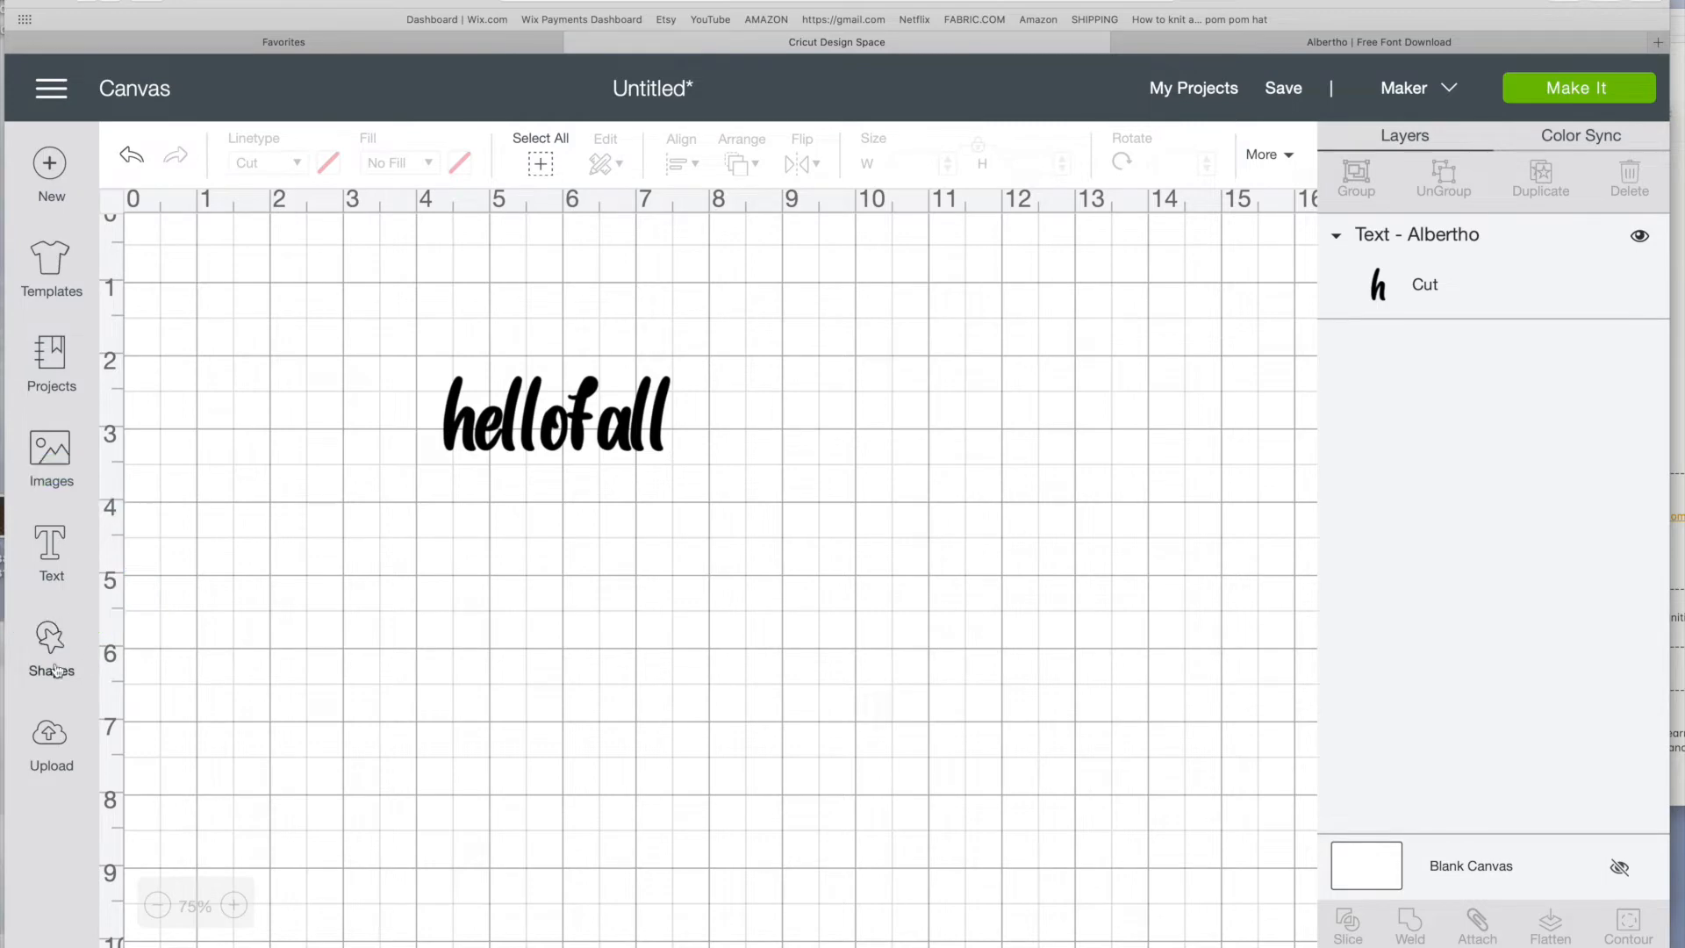
# Insert Font Book's Albertho h glyph with the looped left swash as new text and place it below and left of "hello fall".
pyautogui.click(56, 587)
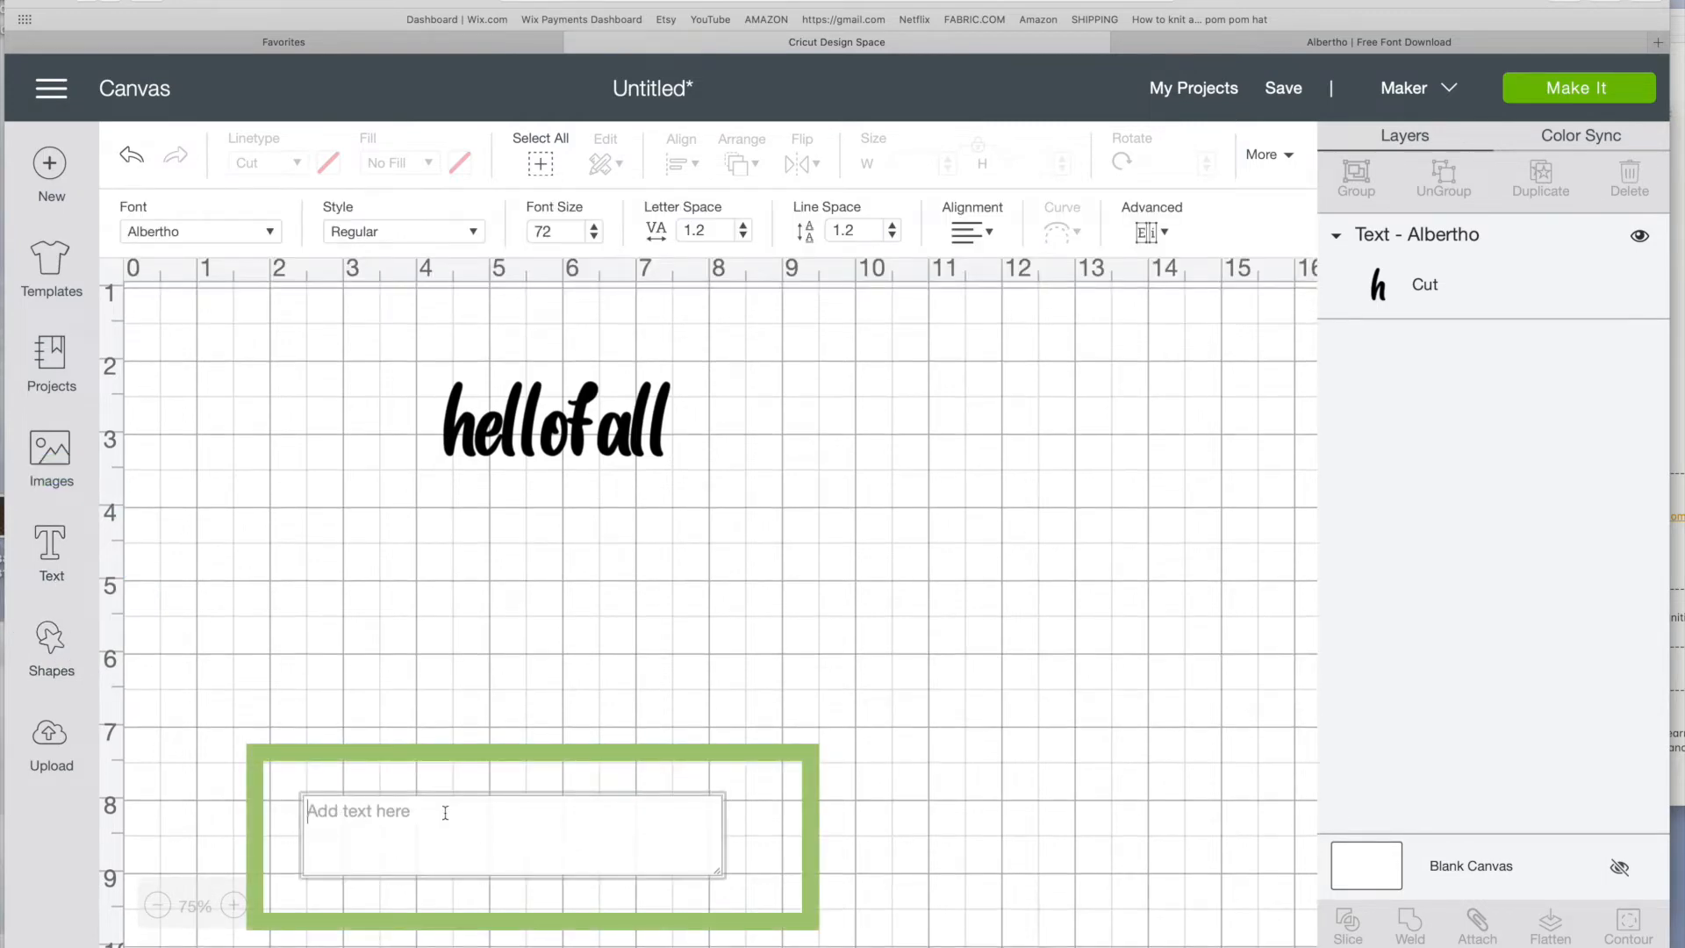
pyautogui.scroll(-3, 869, 526)
pyautogui.scroll(3, 888, 536)
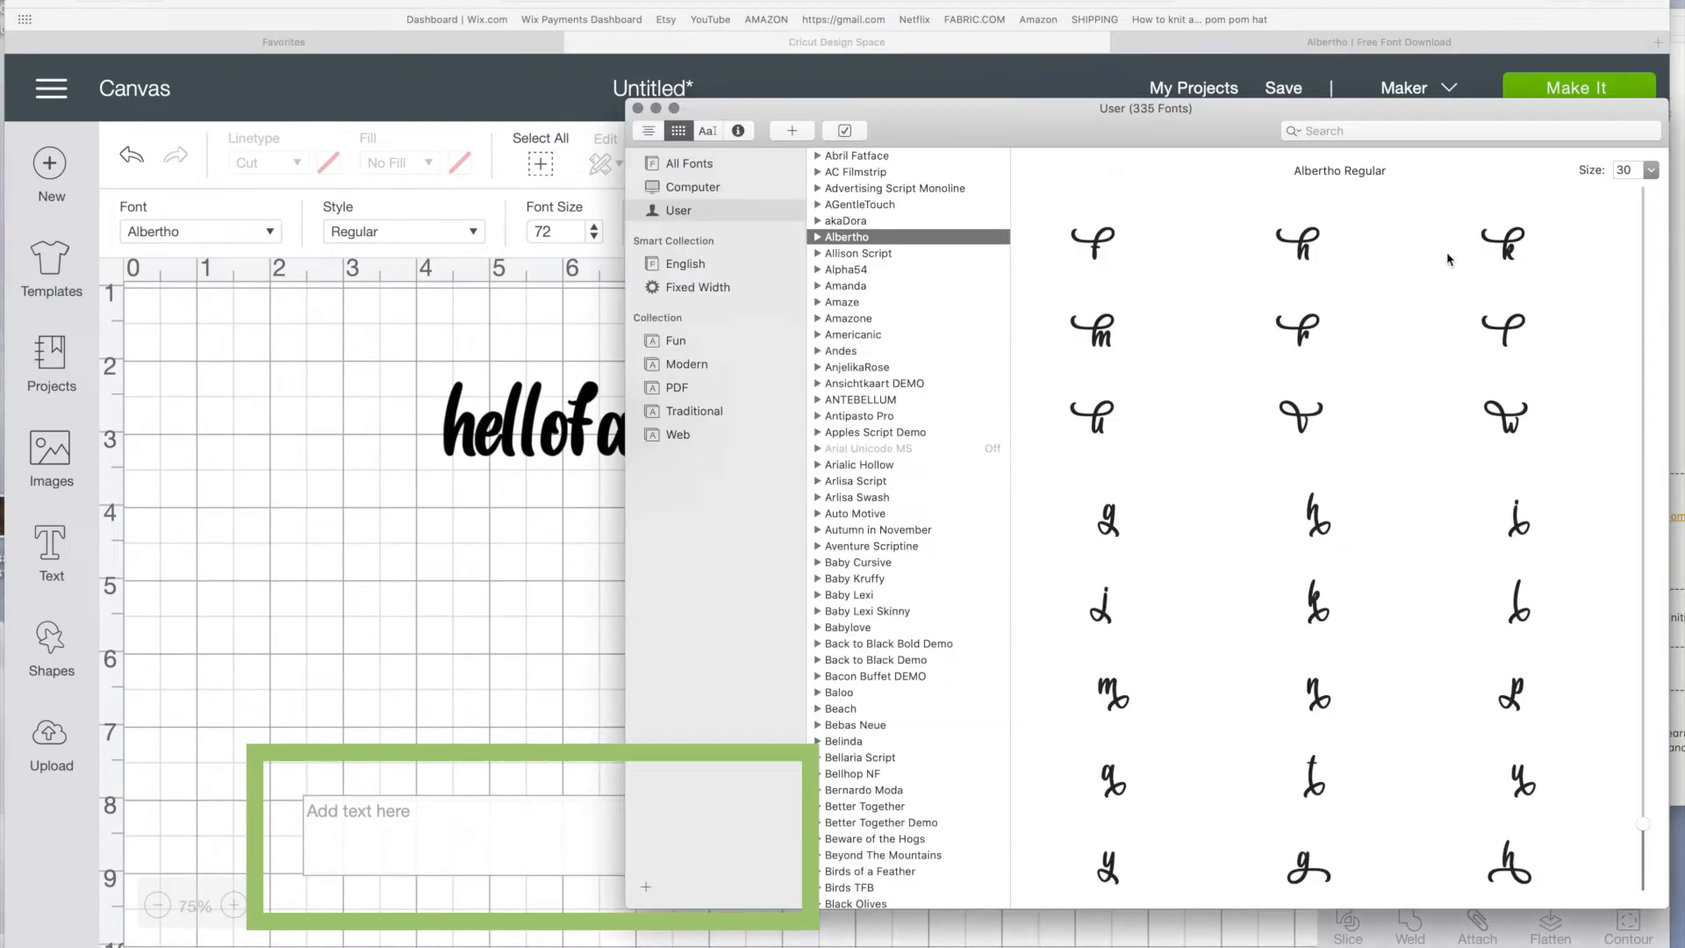
pyautogui.scroll(3, 1359, 281)
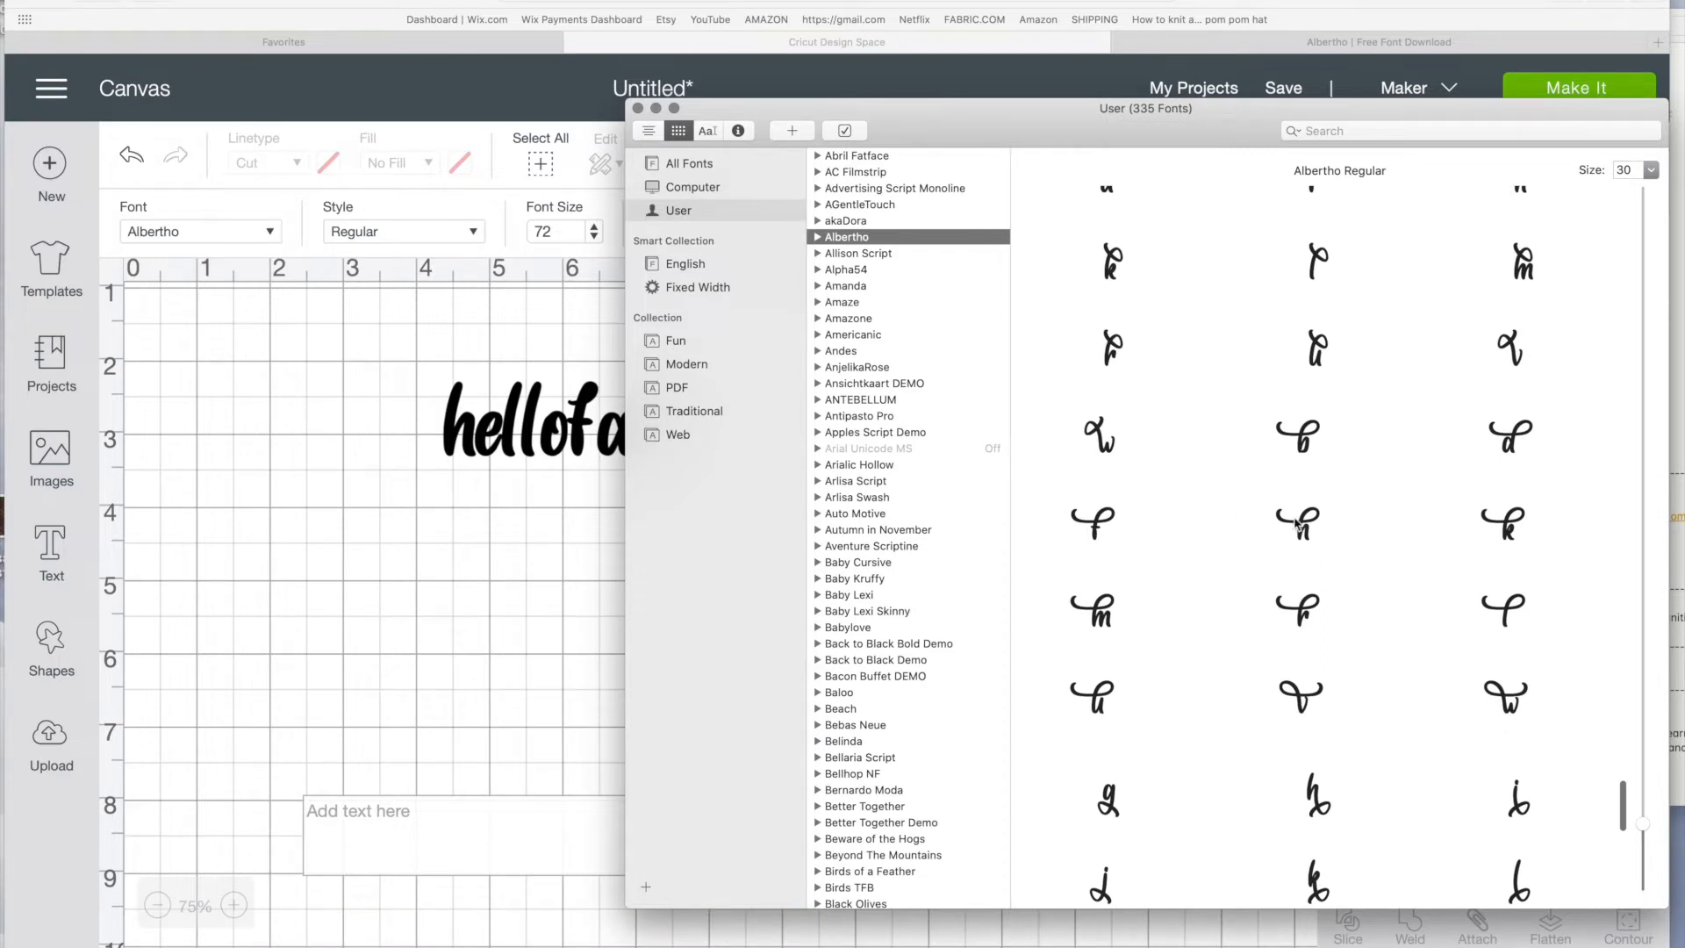
pyautogui.scroll(-1, 1296, 524)
pyautogui.click(1307, 481)
pyautogui.moveTo(1269, 459); pyautogui.dragTo(372, 847)
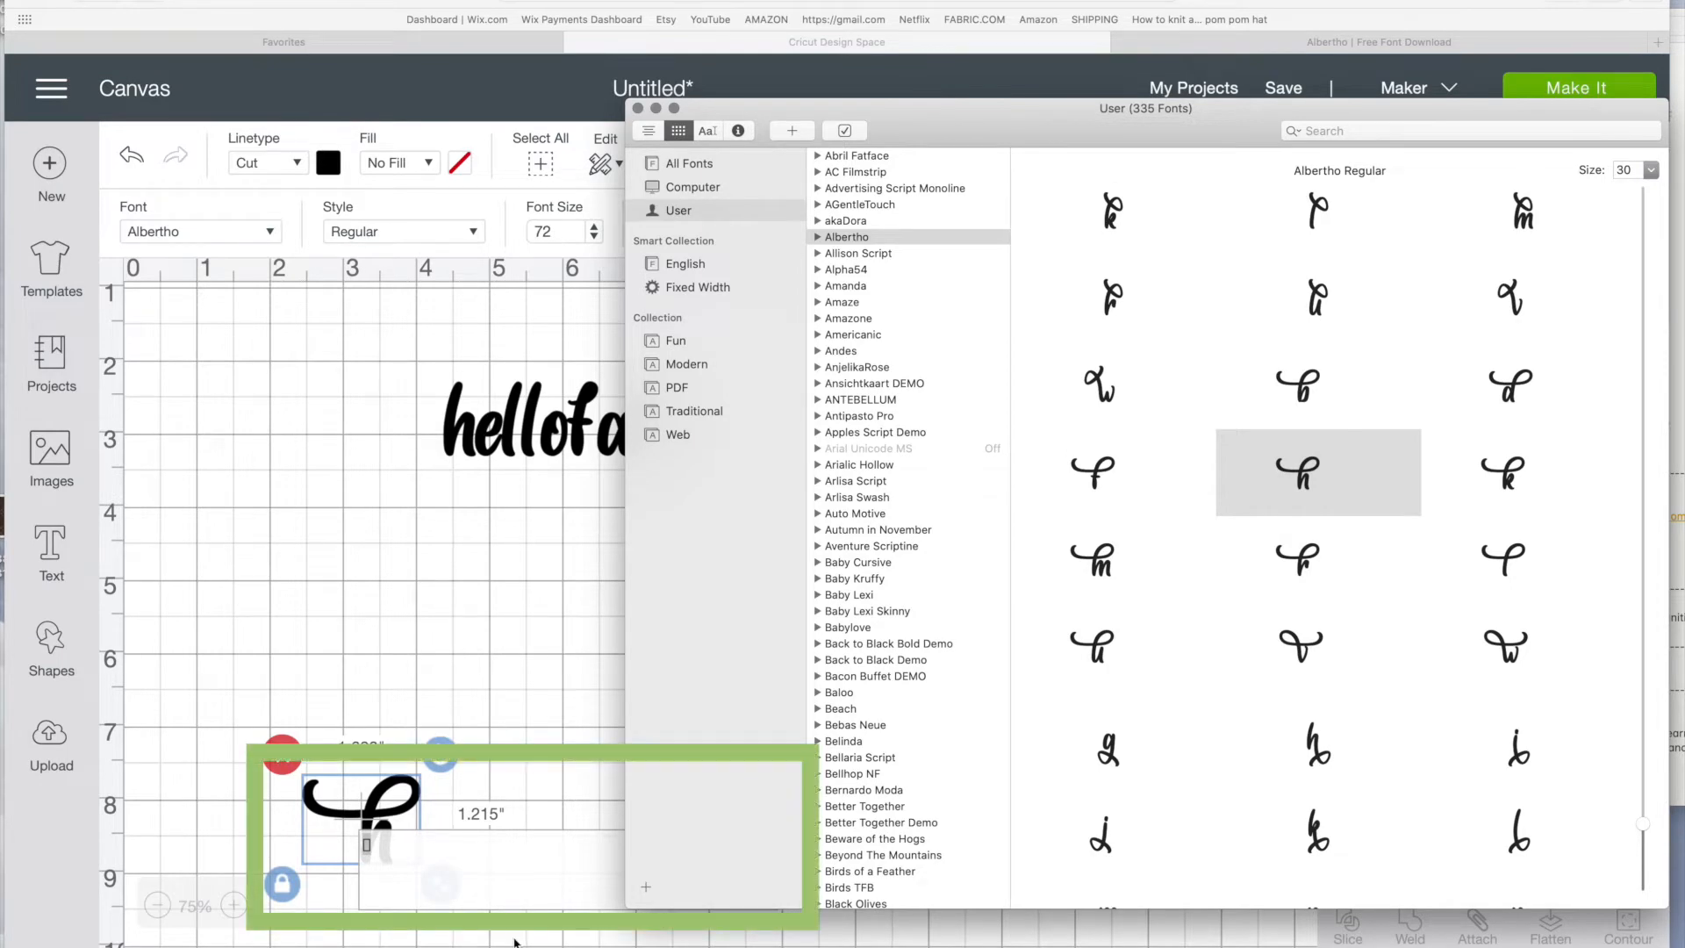
pyautogui.click(381, 807)
pyautogui.moveTo(379, 813); pyautogui.dragTo(317, 602)
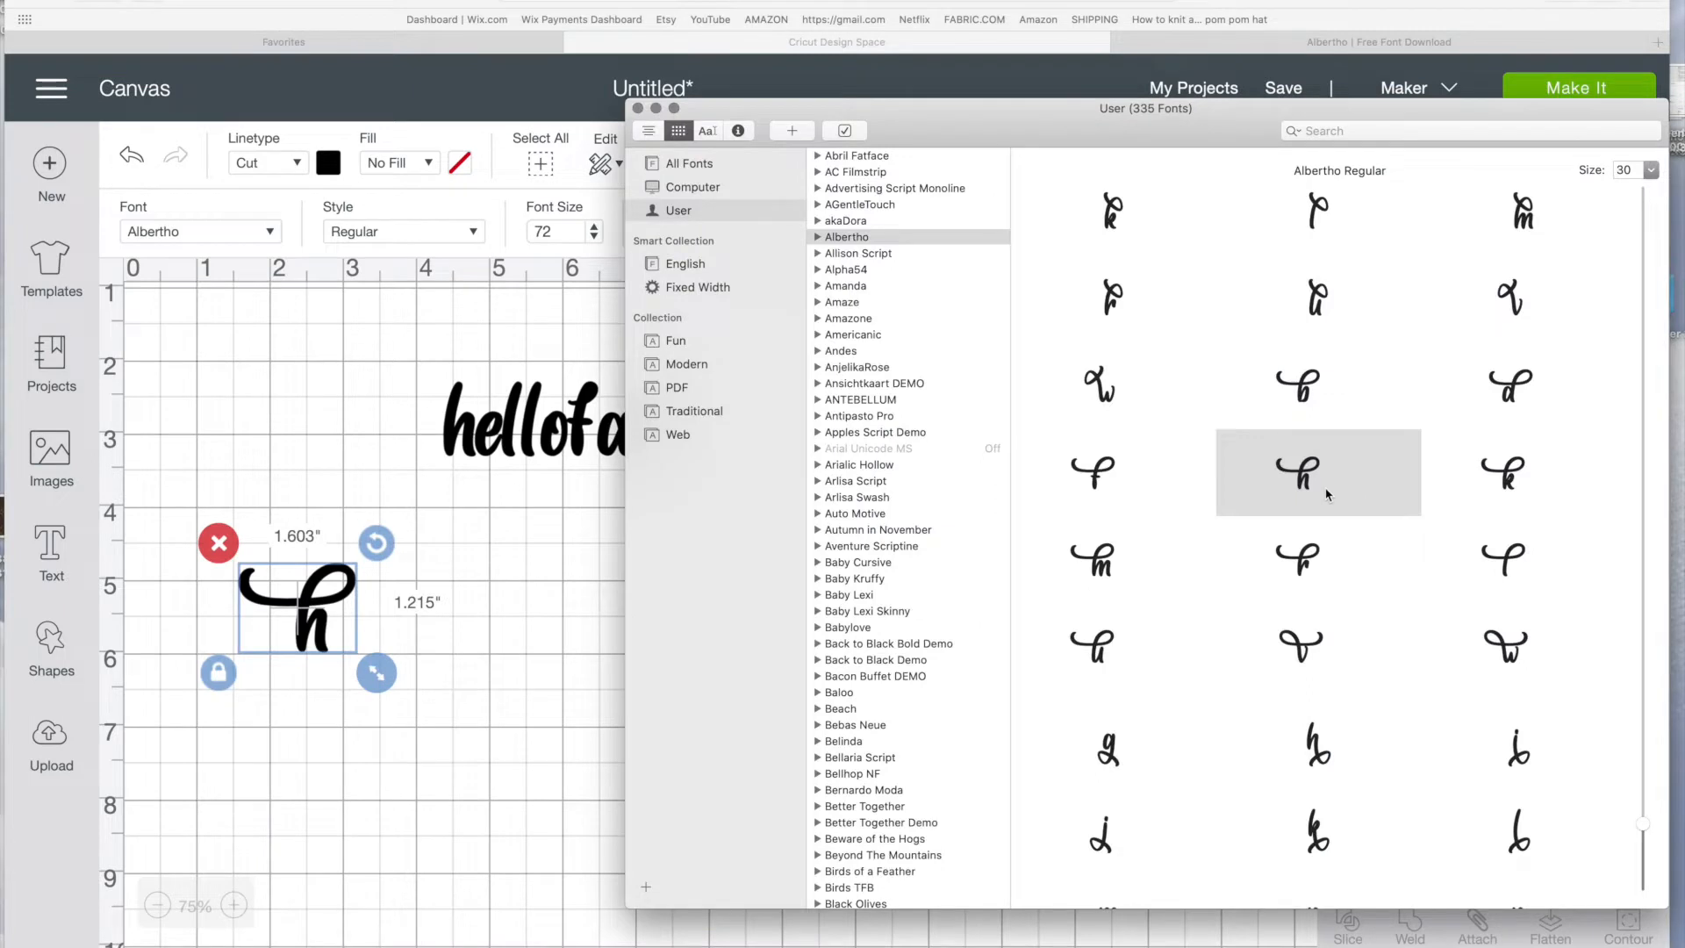
# Start another text object and insert the Albertho h glyph with the upper-right flourish from Font Book.
pyautogui.scroll(10, 1328, 494)
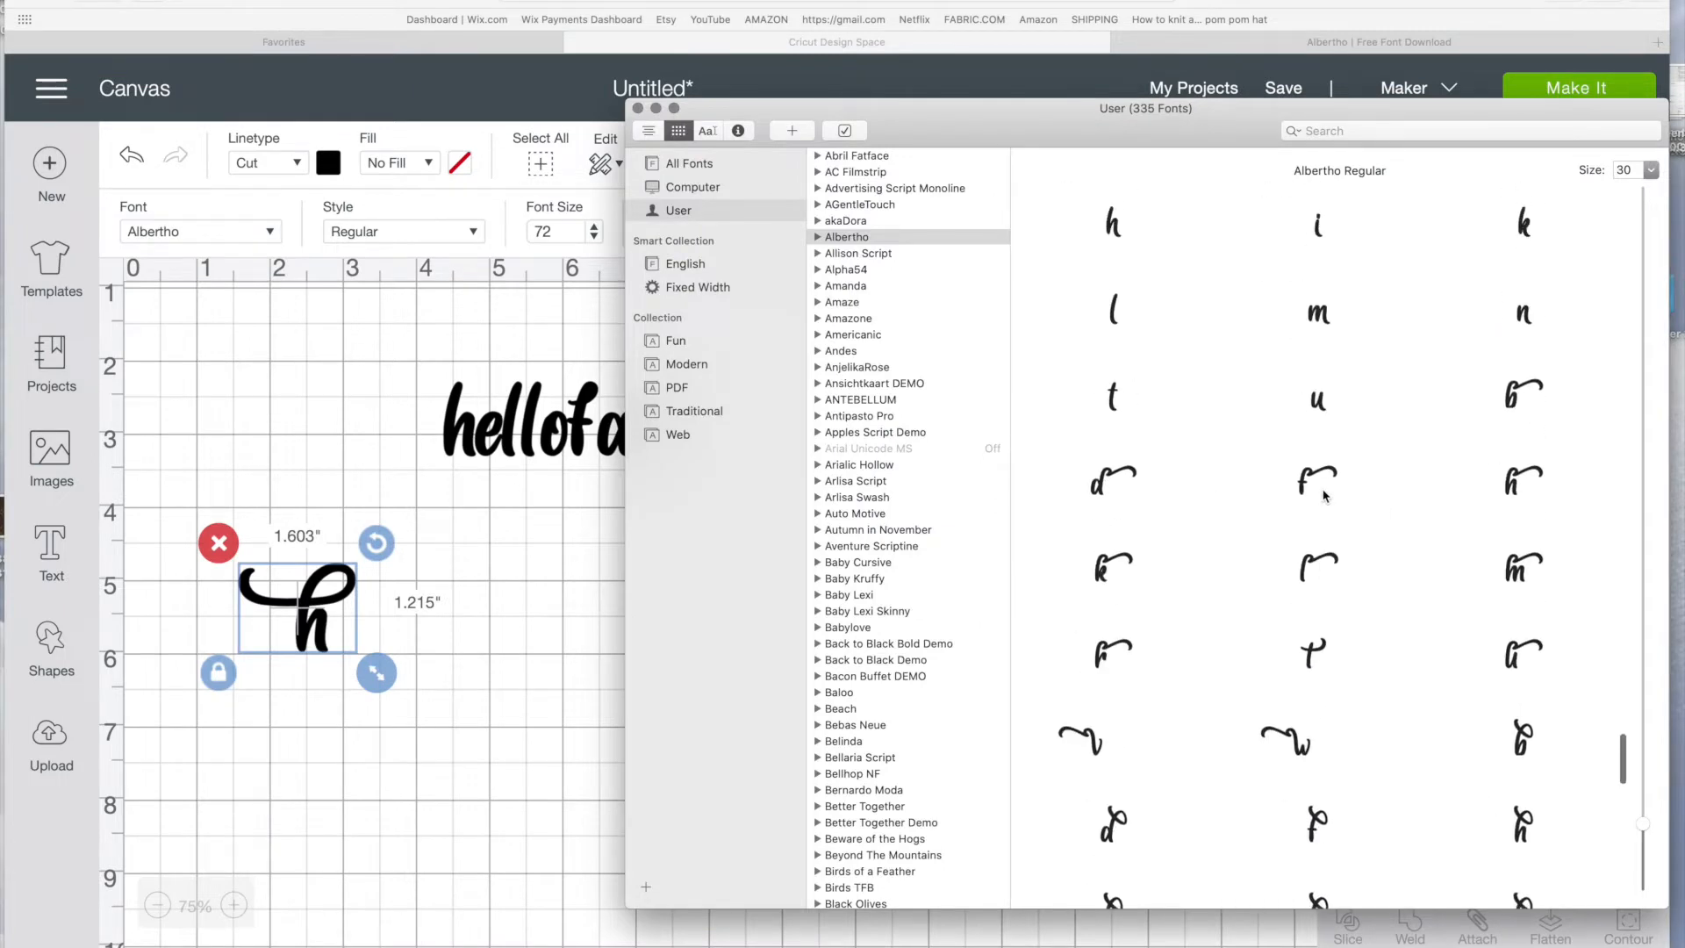
pyautogui.click(1503, 498)
pyautogui.moveTo(1503, 497); pyautogui.dragTo(362, 635)
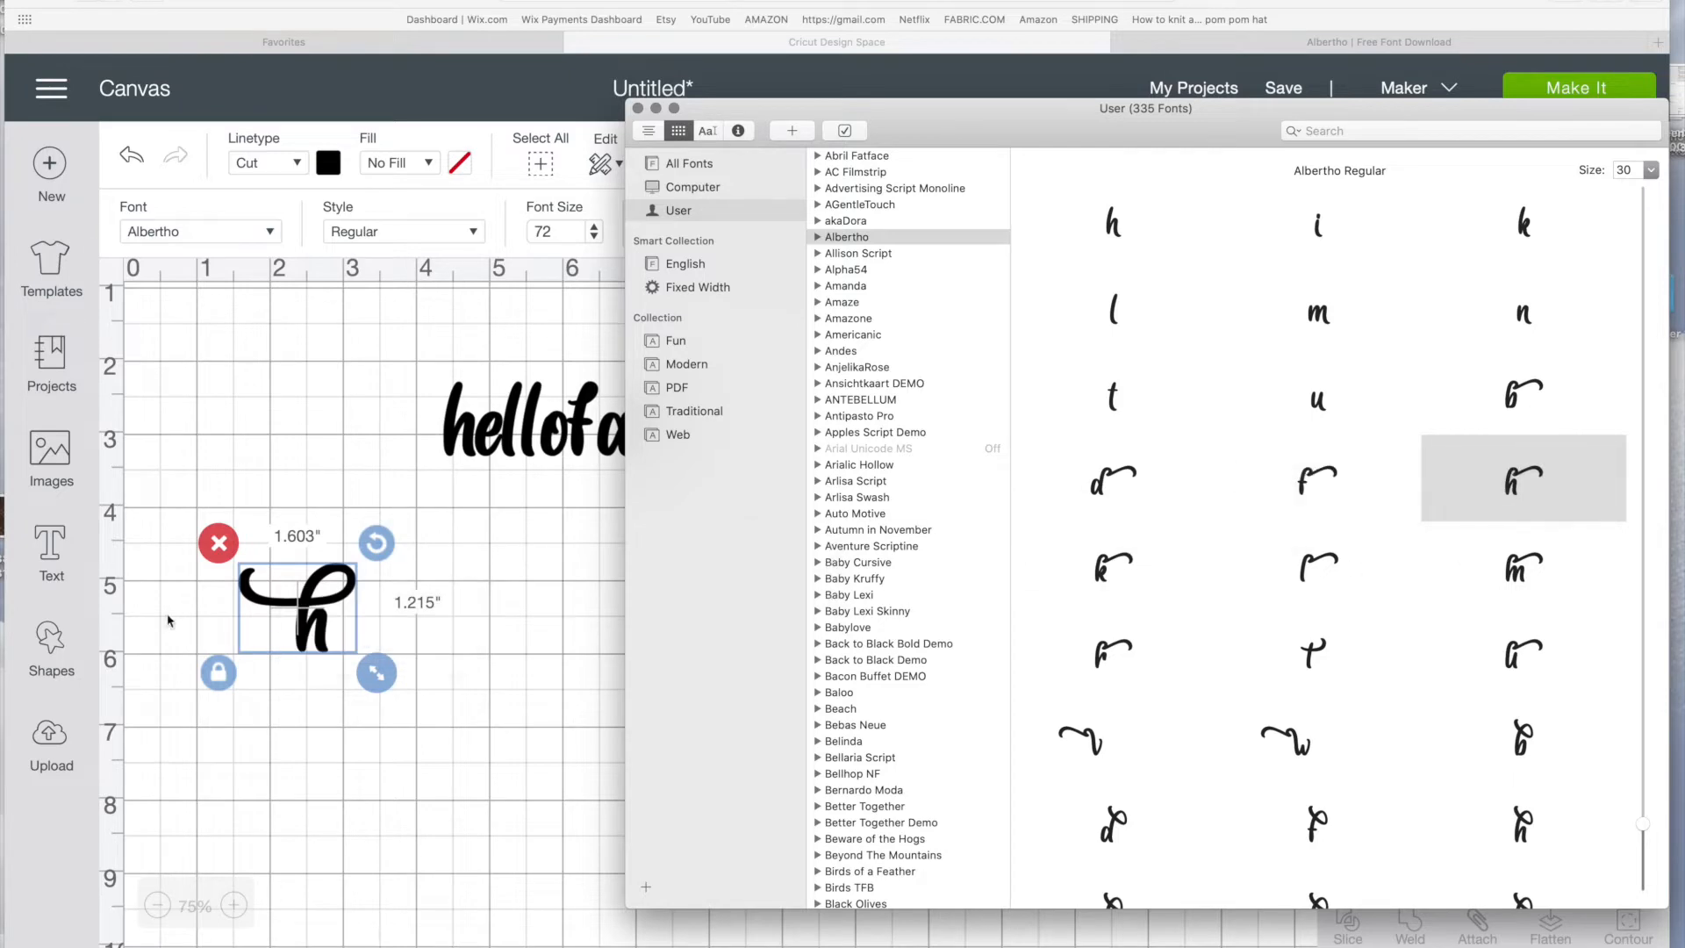
pyautogui.click(28, 551)
pyautogui.click(53, 556)
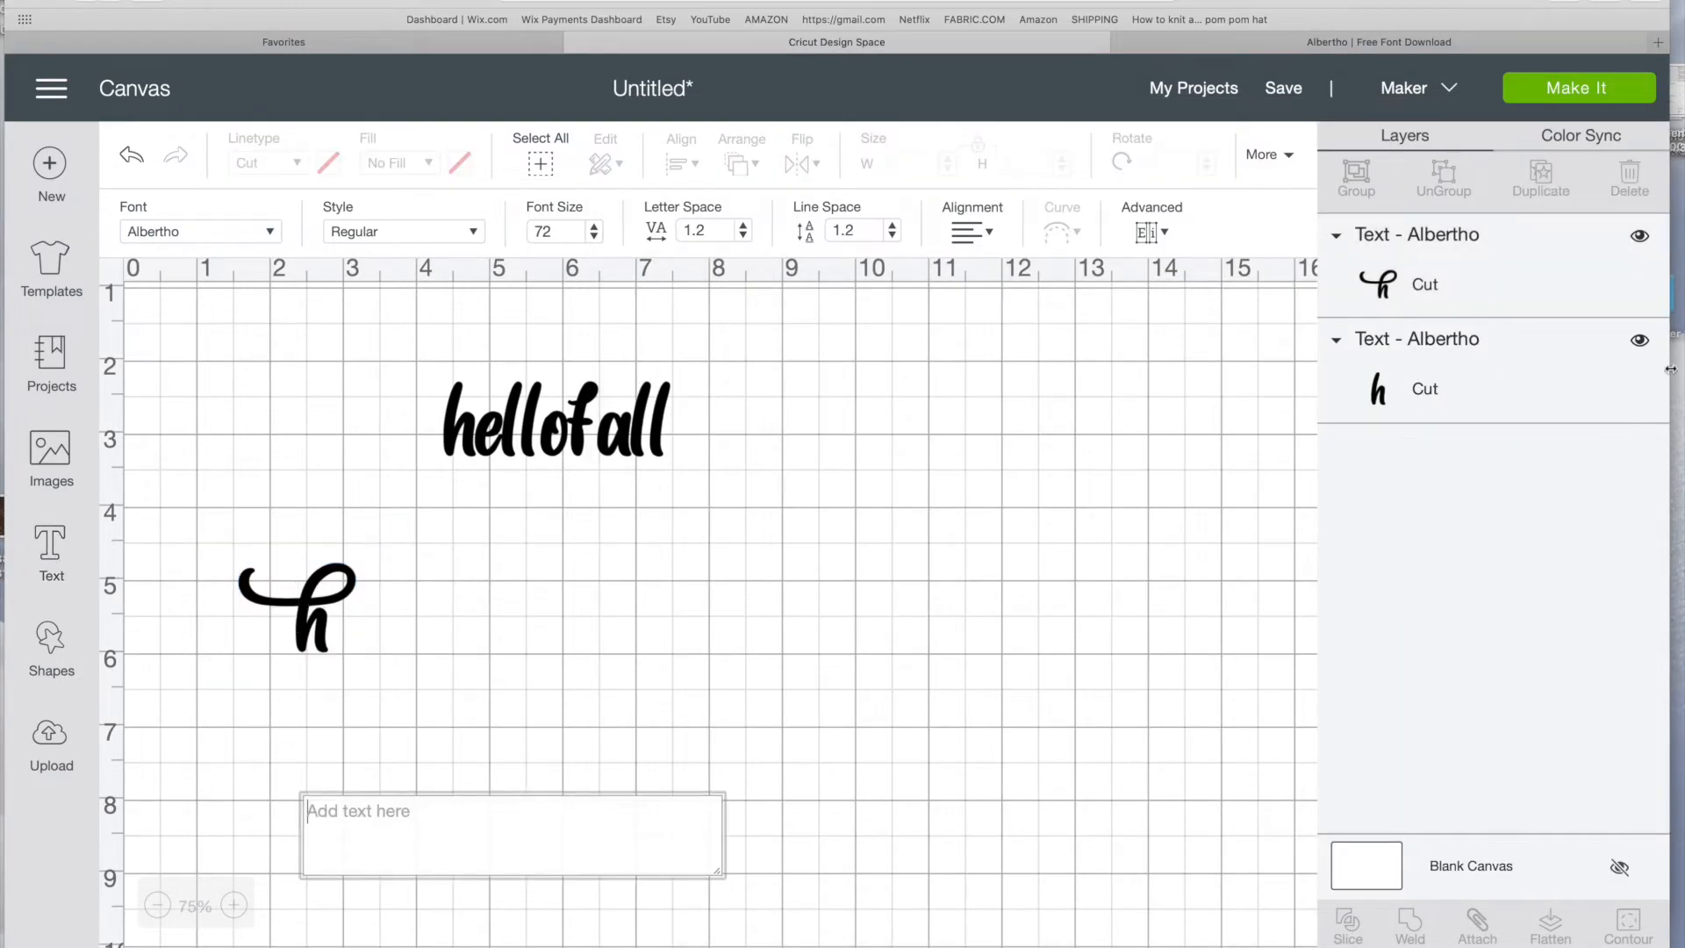
pyautogui.press('super+Tab')
pyautogui.moveTo(1513, 481); pyautogui.dragTo(357, 832)
# Add three more Albertho glyphs to the same text: h with a lower loop, h with a lower-right tail, and l with a lower loop.
pyautogui.scroll(-5, 1169, 753)
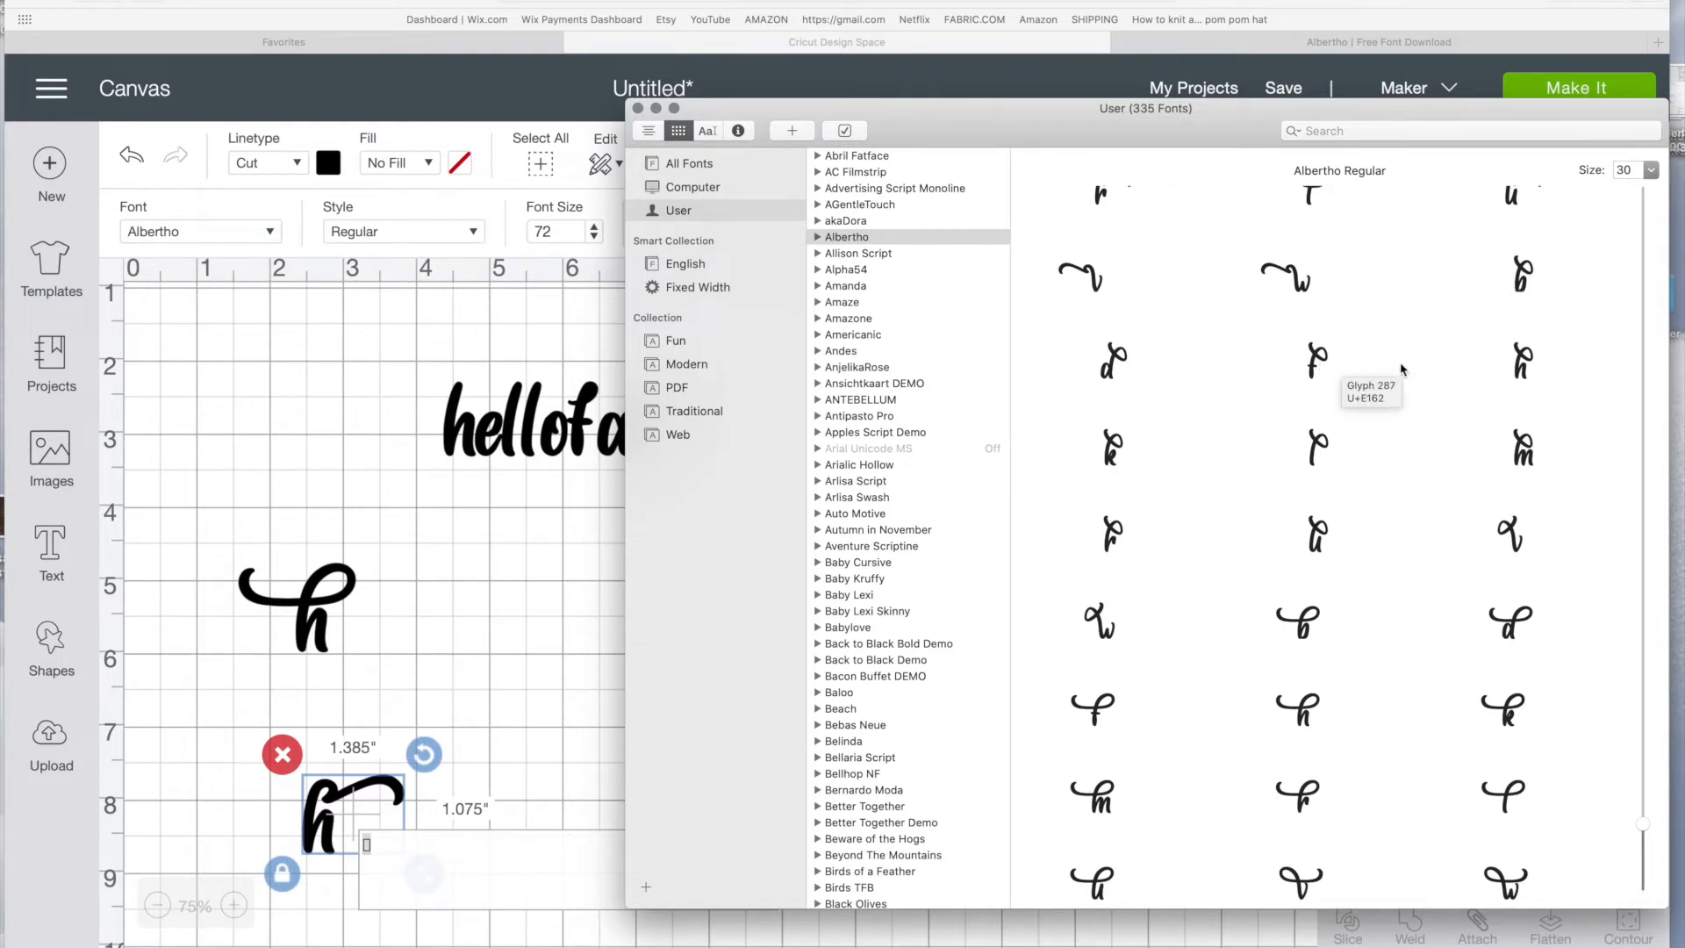
pyautogui.scroll(5, 1454, 605)
pyautogui.scroll(-12, 1464, 597)
pyautogui.moveTo(1317, 379); pyautogui.dragTo(378, 848)
pyautogui.scroll(-5, 1316, 527)
pyautogui.moveTo(1113, 516); pyautogui.dragTo(509, 843)
pyautogui.scroll(3, 1095, 469)
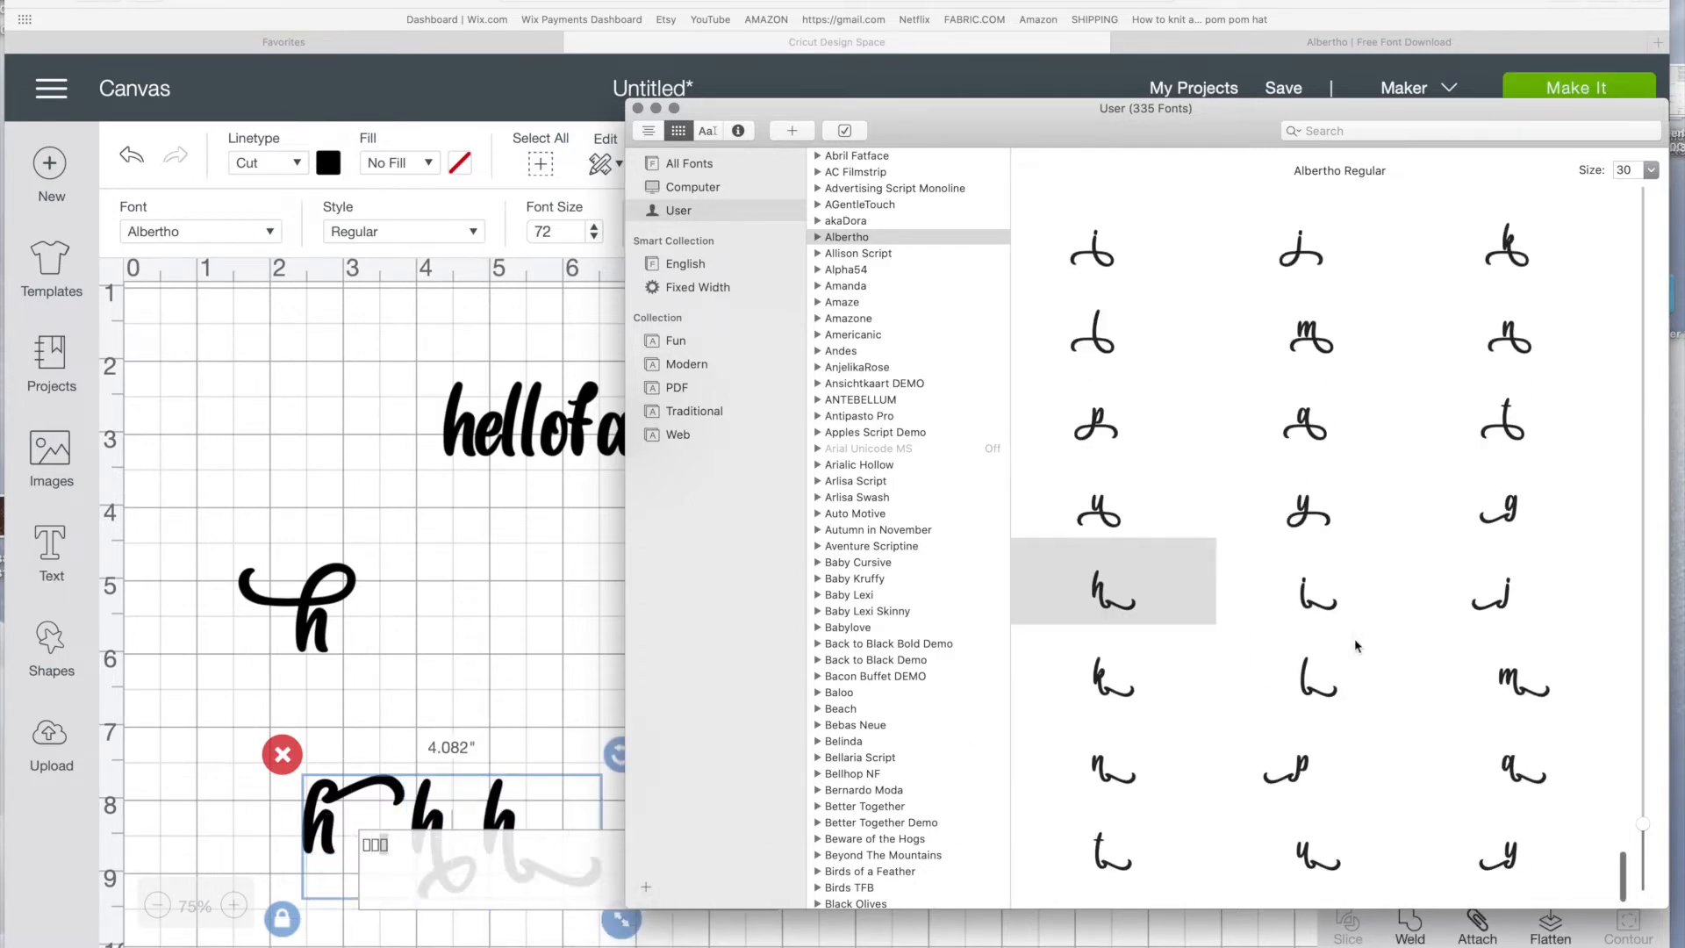
pyautogui.moveTo(1095, 469); pyautogui.dragTo(562, 843)
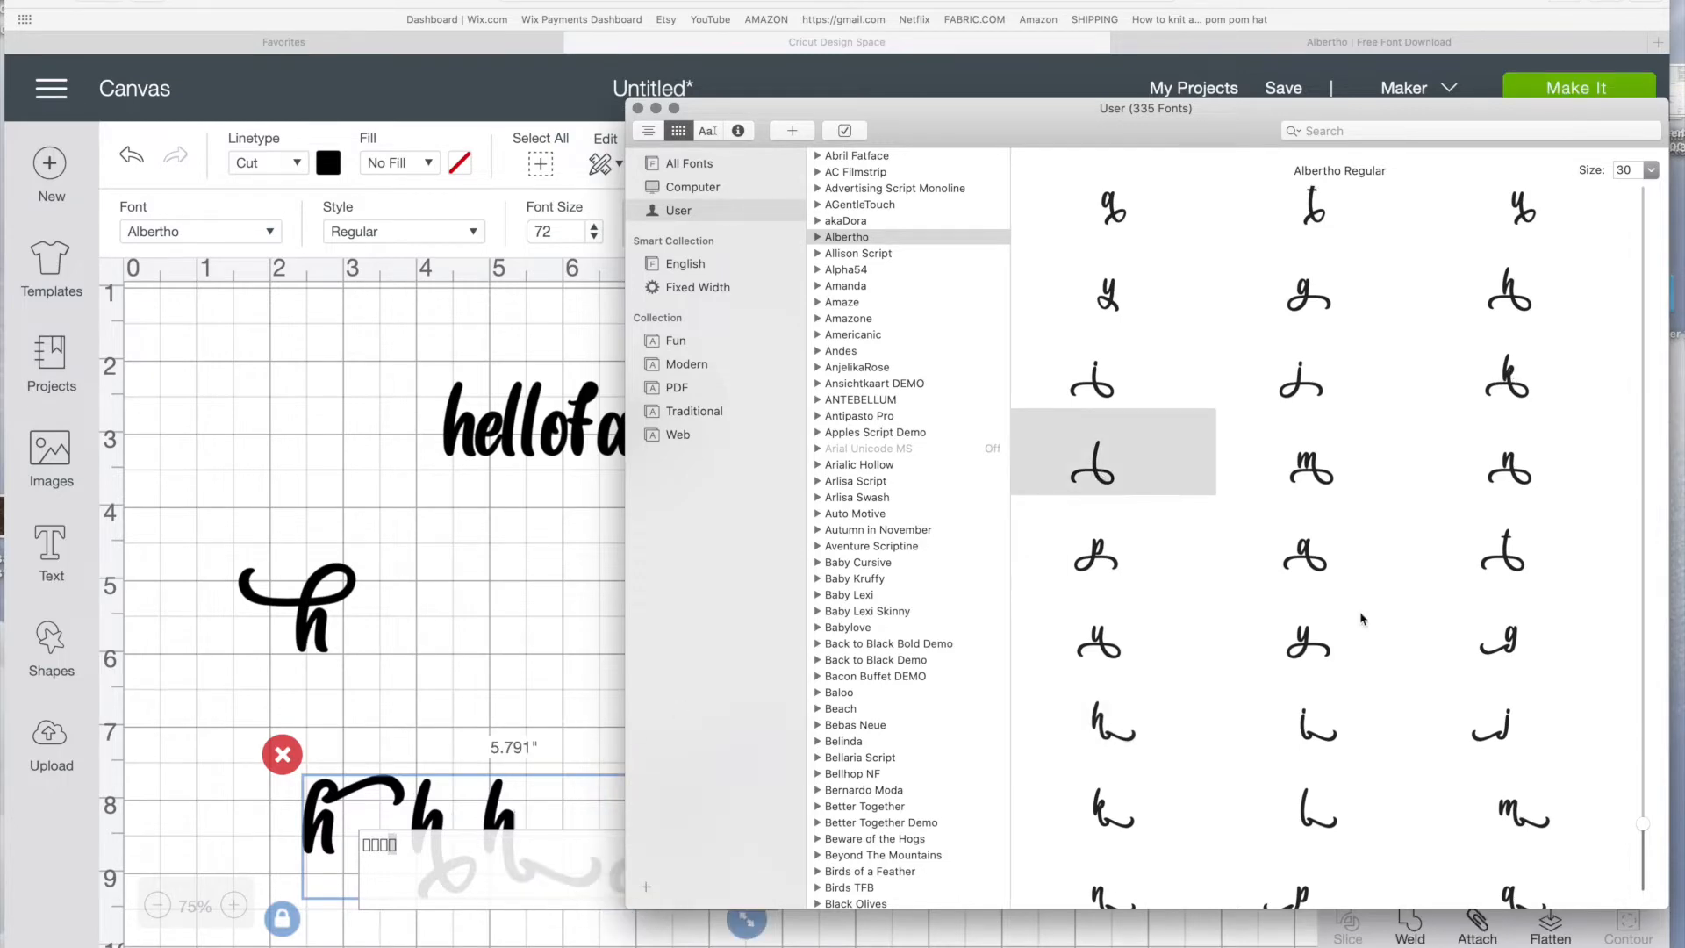
# Reposition the Font Book window and add an e with a flourish, a top-looped f and a left-swash f to the glyph text.
pyautogui.scroll(3, 1362, 619)
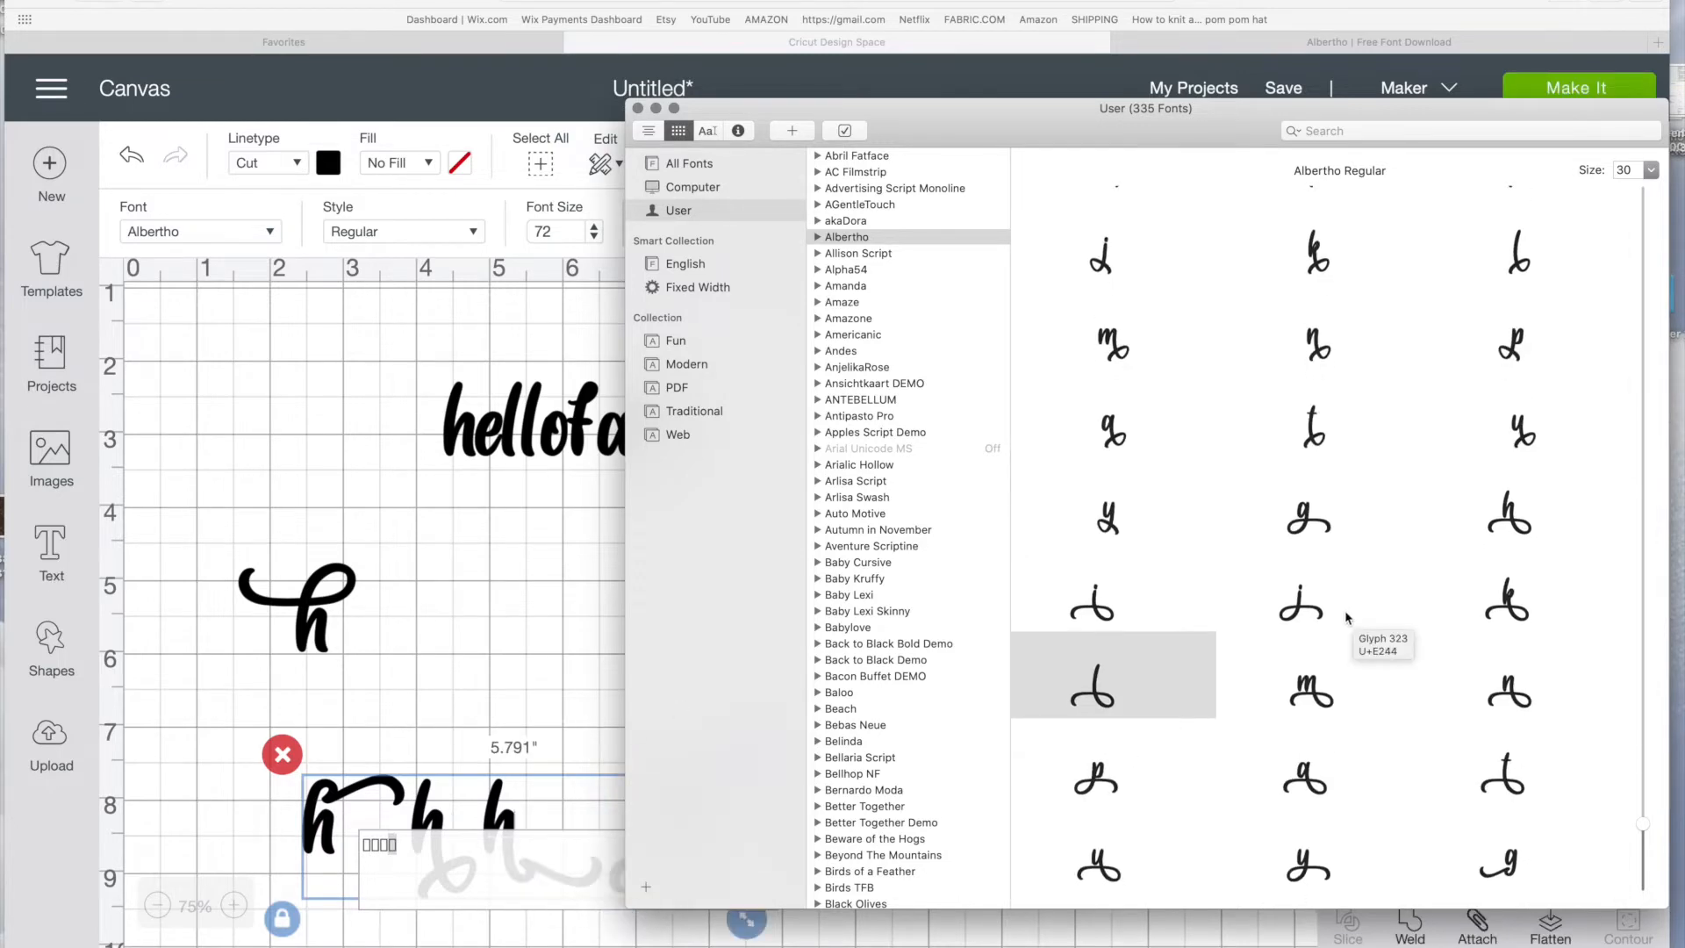
pyautogui.scroll(-1, 878, 377)
pyautogui.moveTo(921, 107); pyautogui.dragTo(1104, 42)
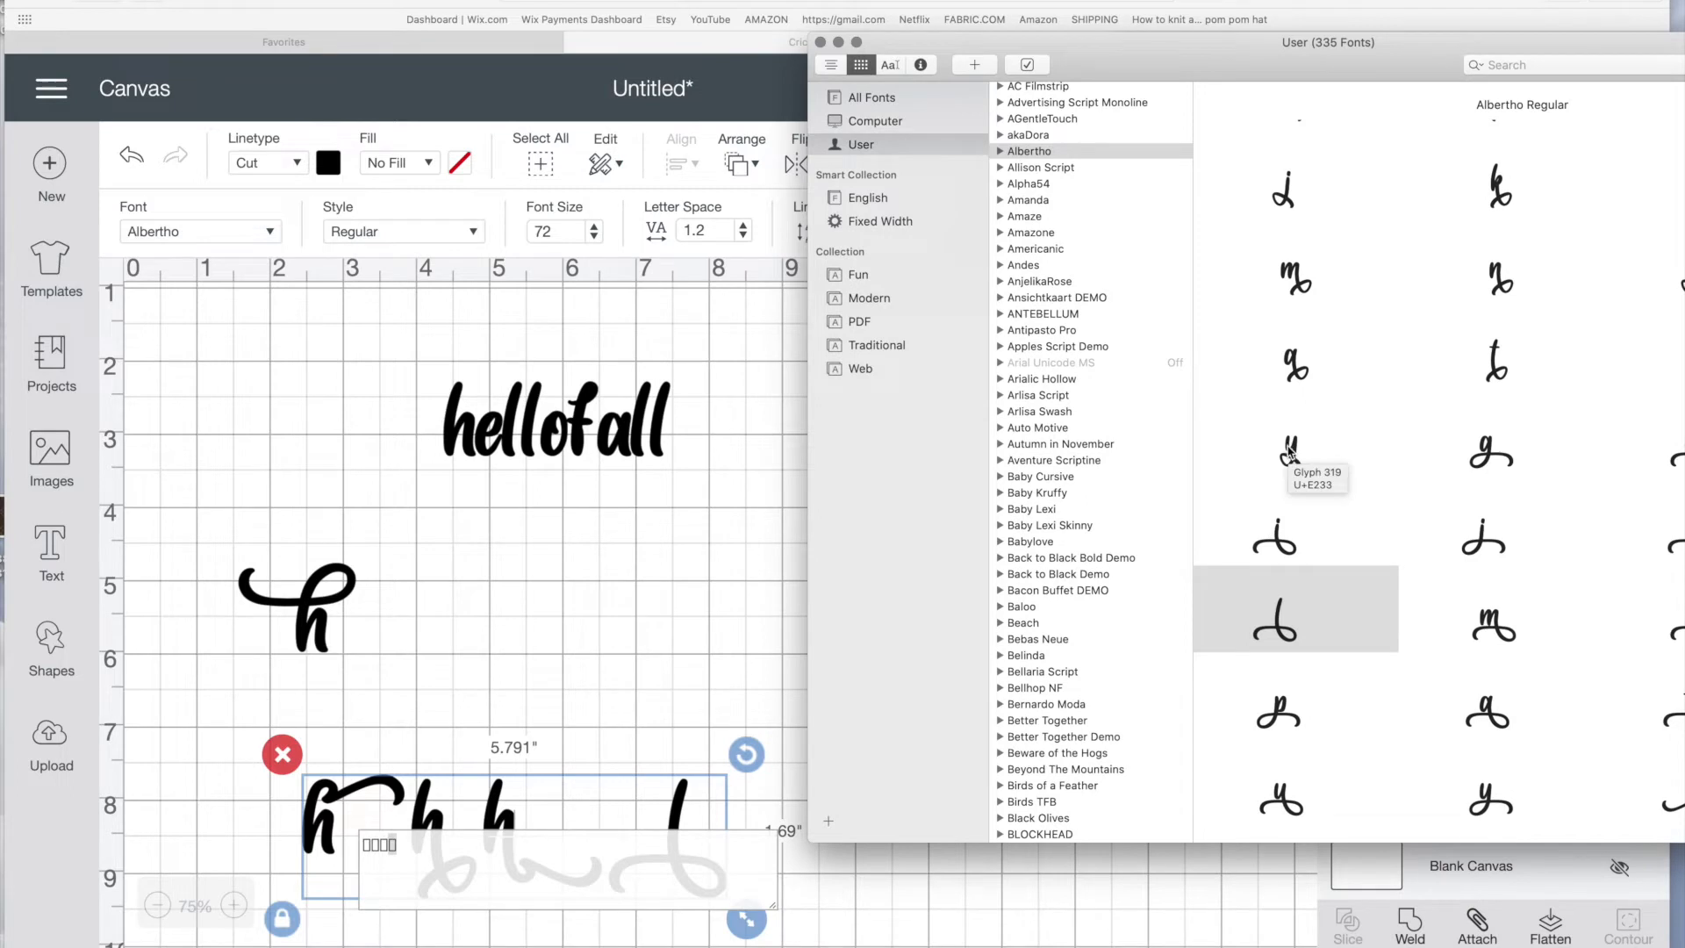
pyautogui.scroll(-5, 1431, 501)
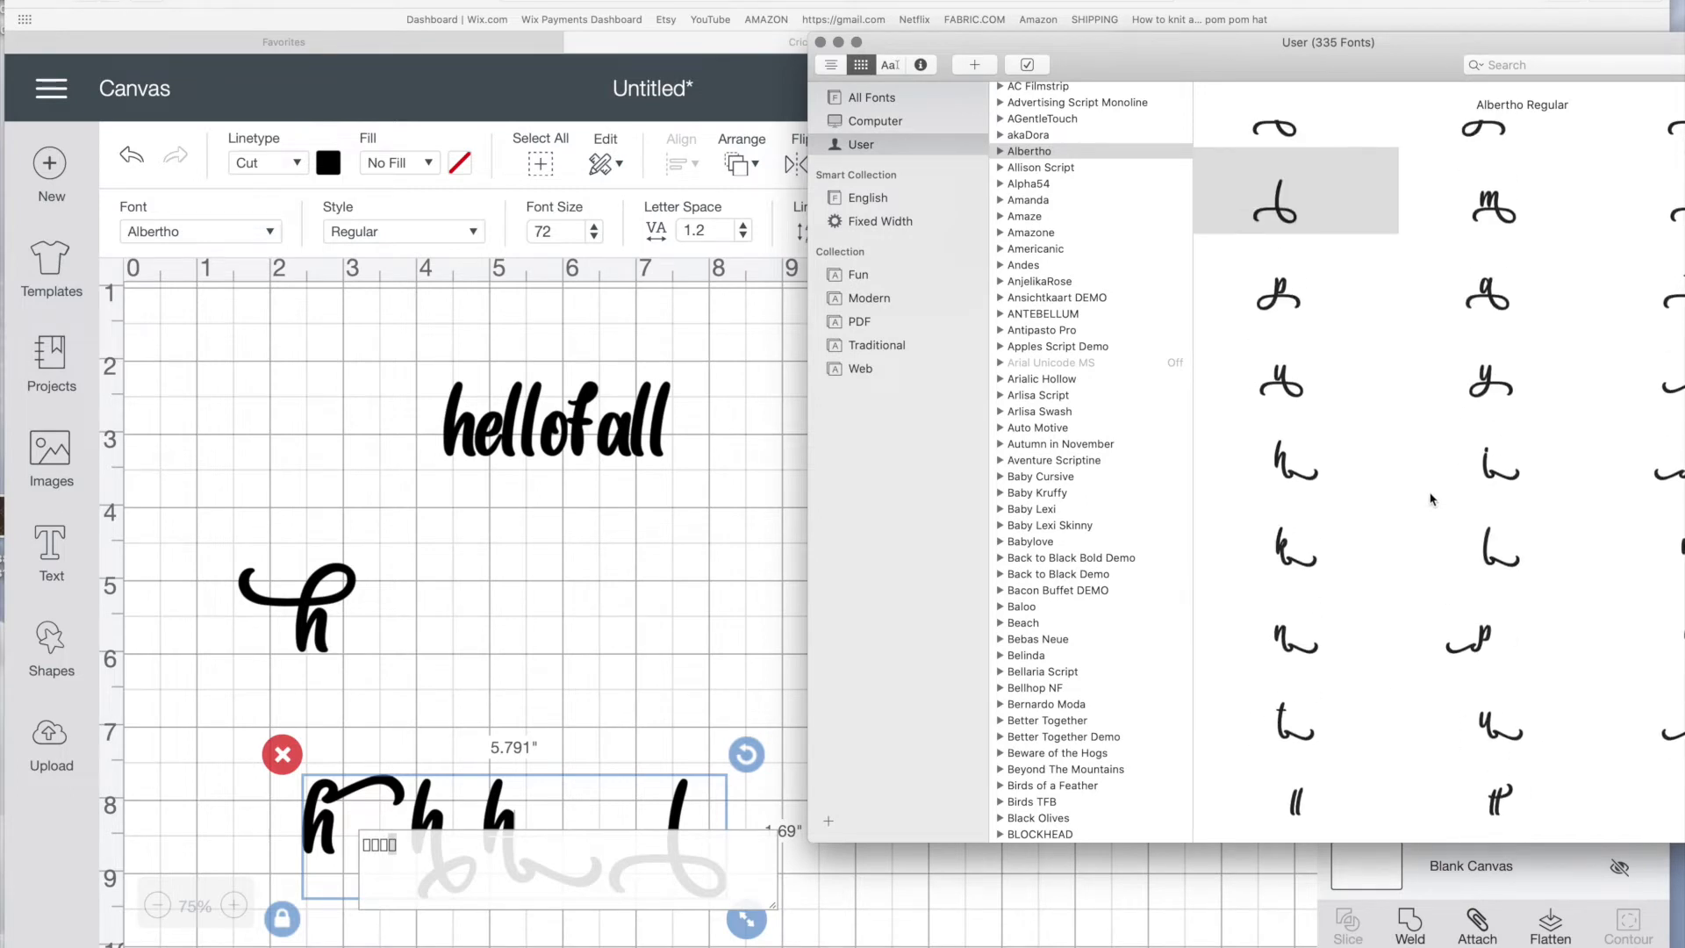
pyautogui.scroll(-10, 1492, 527)
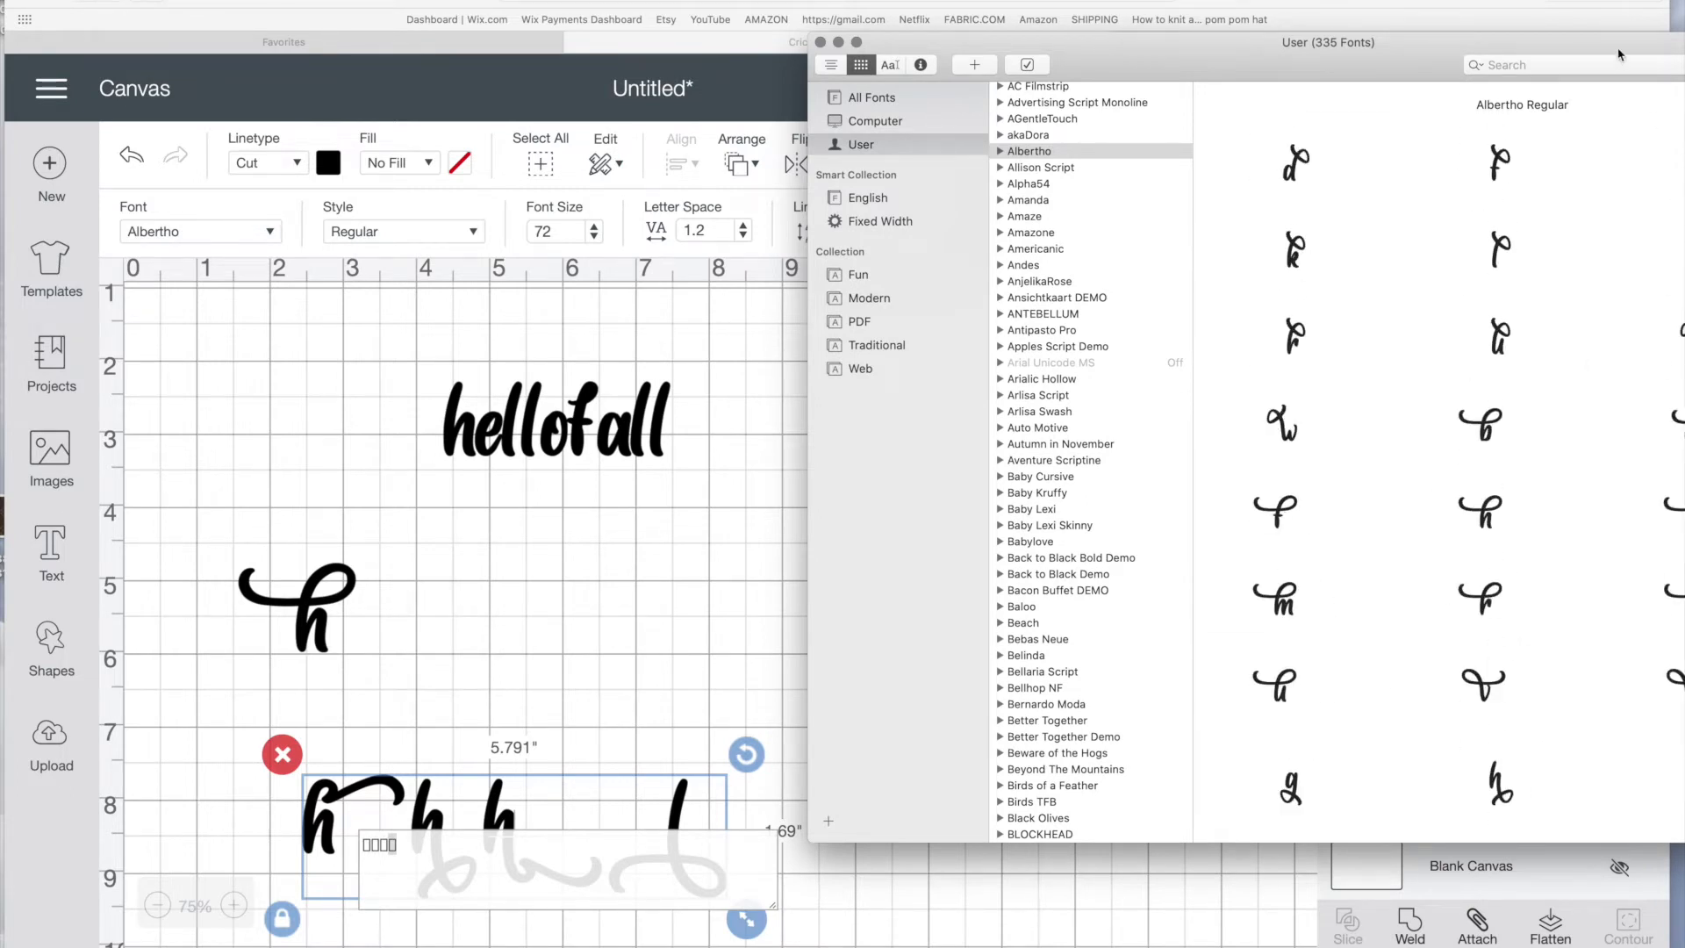
pyautogui.moveTo(1619, 60); pyautogui.dragTo(1543, 62)
pyautogui.scroll(15, 1480, 562)
pyautogui.scroll(-5, 1480, 563)
pyautogui.scroll(-3, 1480, 562)
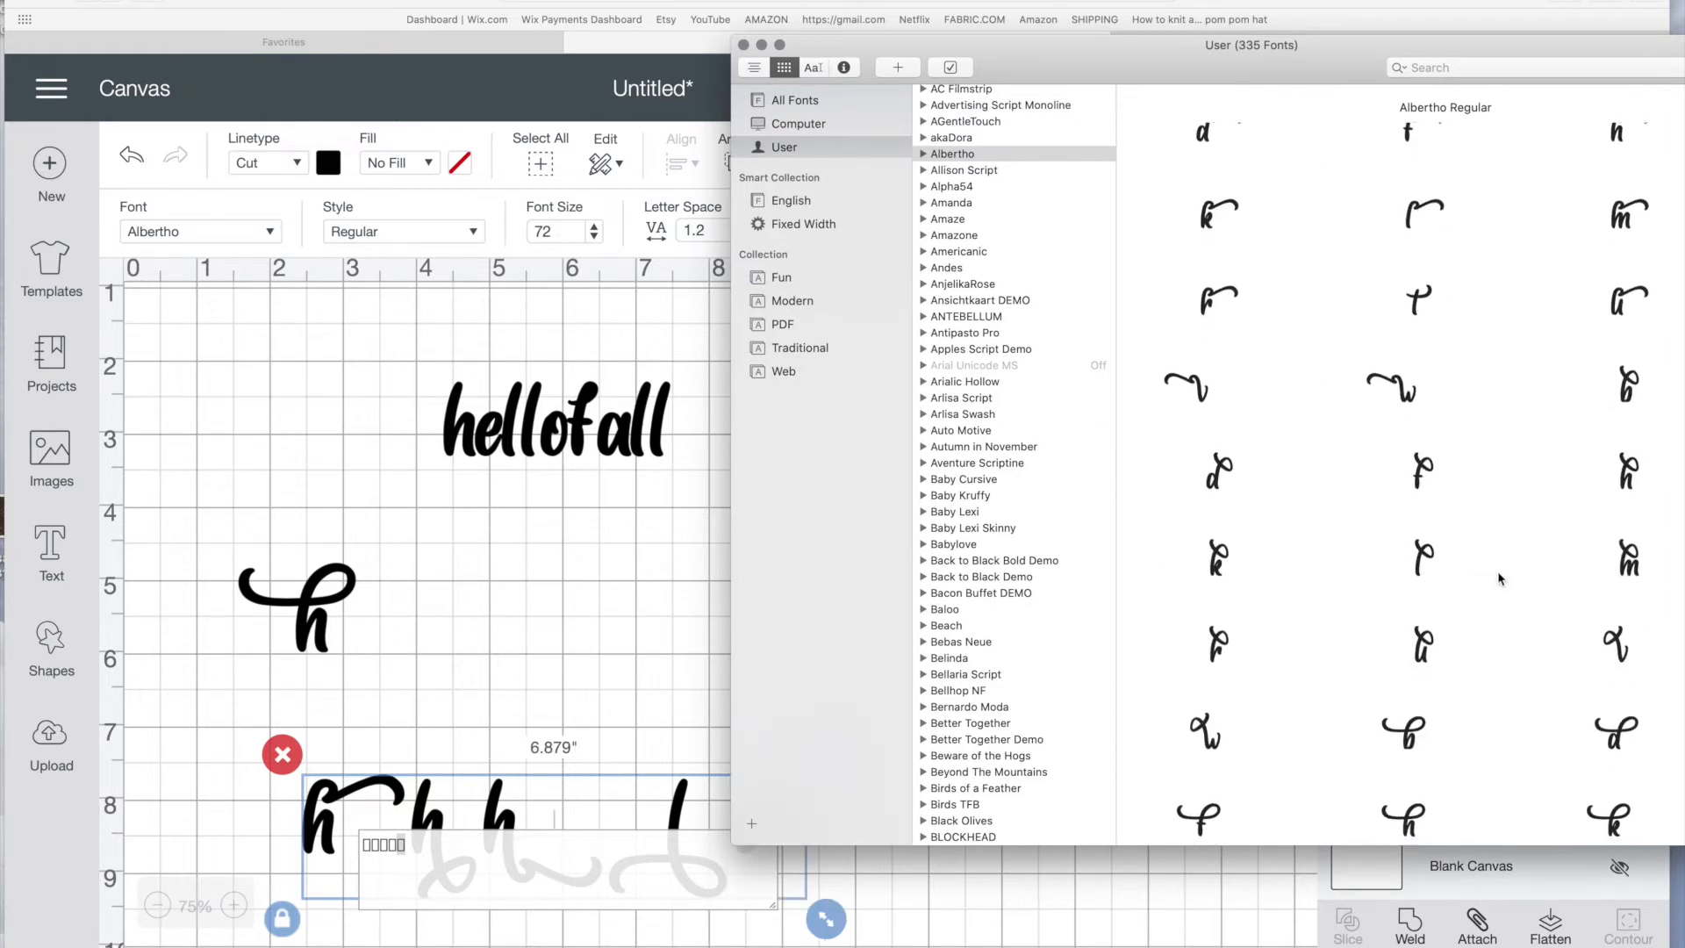
pyautogui.moveTo(1423, 471); pyautogui.dragTo(686, 880)
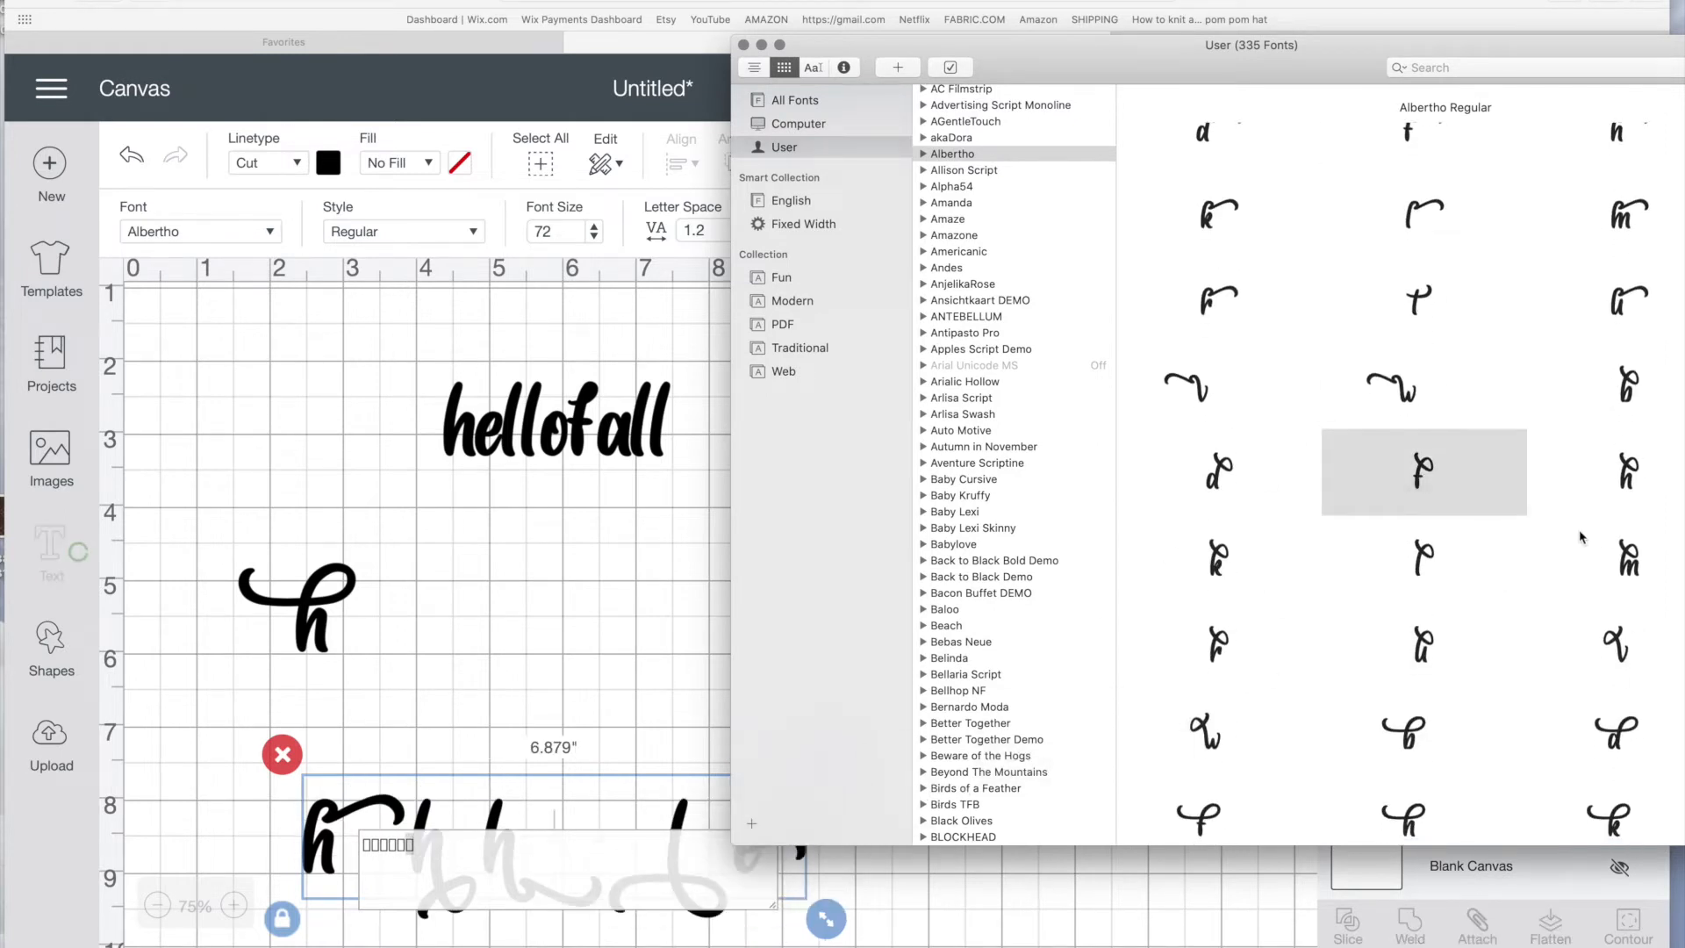
pyautogui.scroll(-4, 1422, 527)
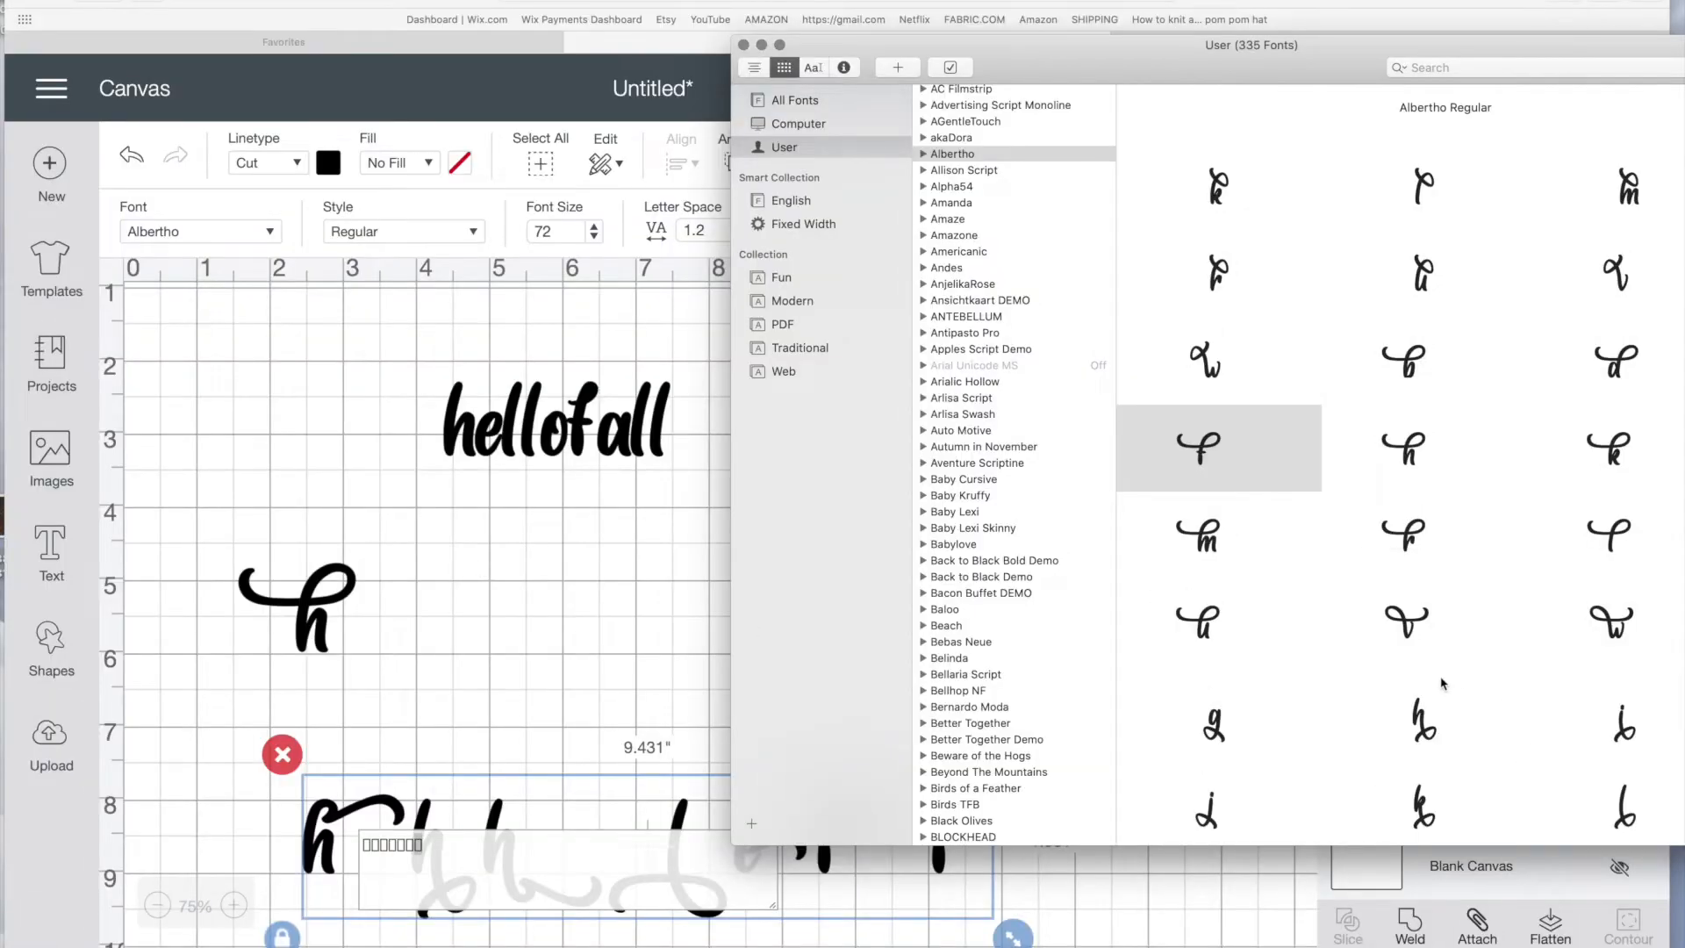
# Finish editing the glyph text and move it up and right, beneath "hello fall".
pyautogui.click(518, 801)
pyautogui.click(879, 832)
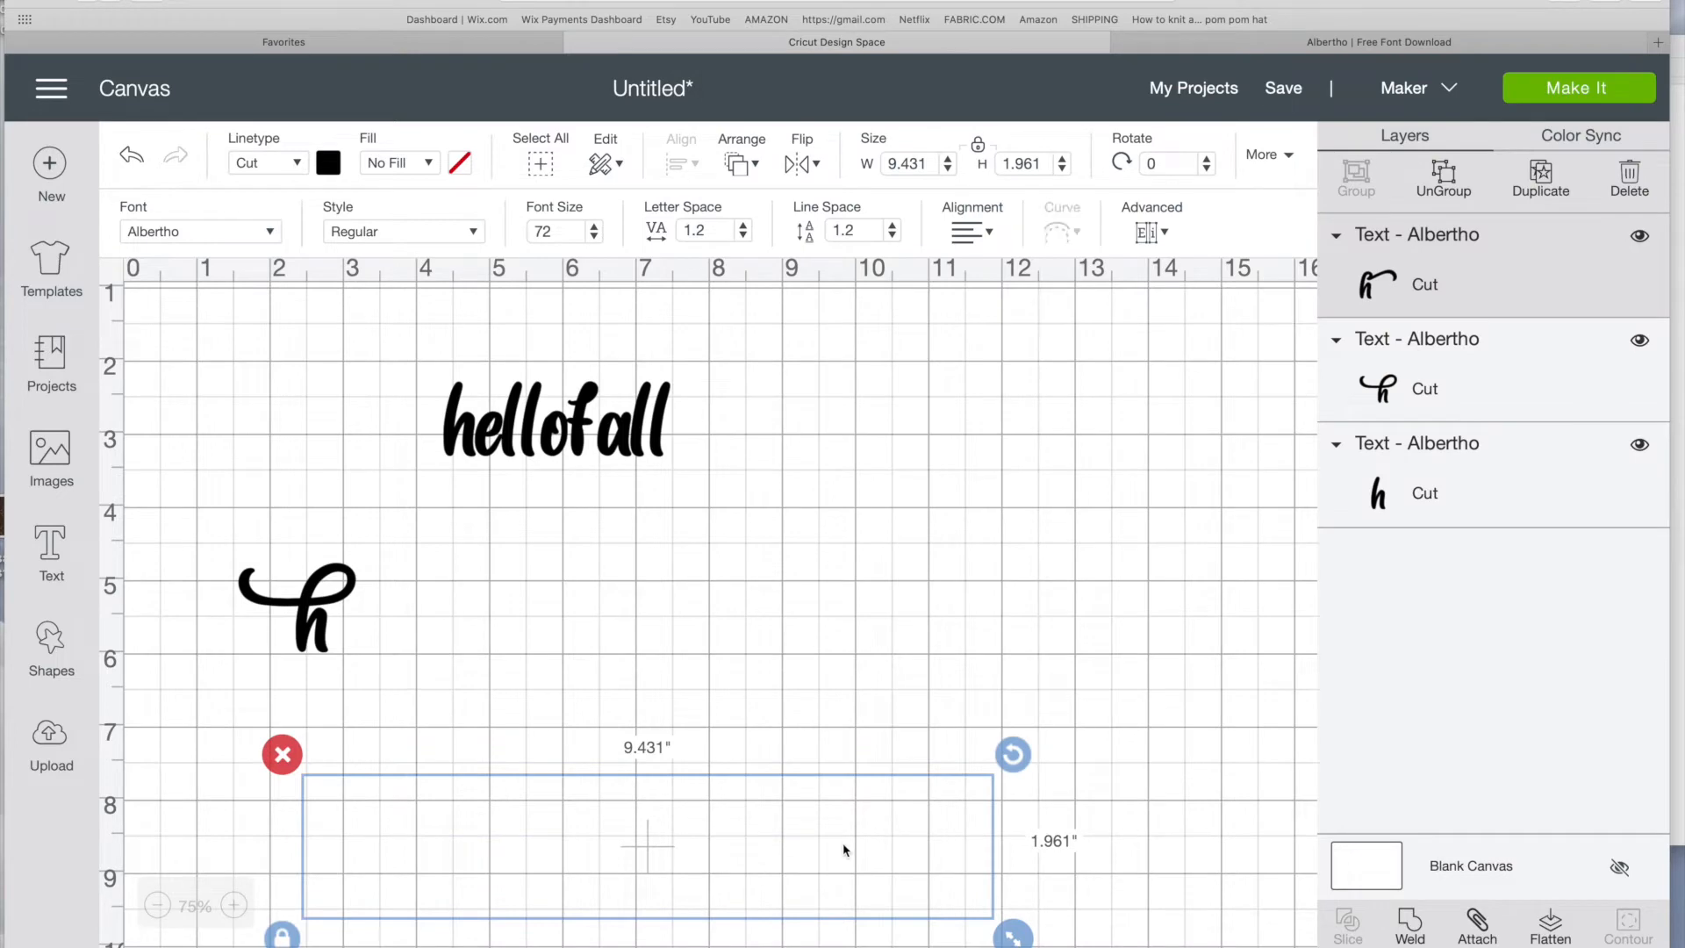
pyautogui.moveTo(815, 862); pyautogui.dragTo(963, 708)
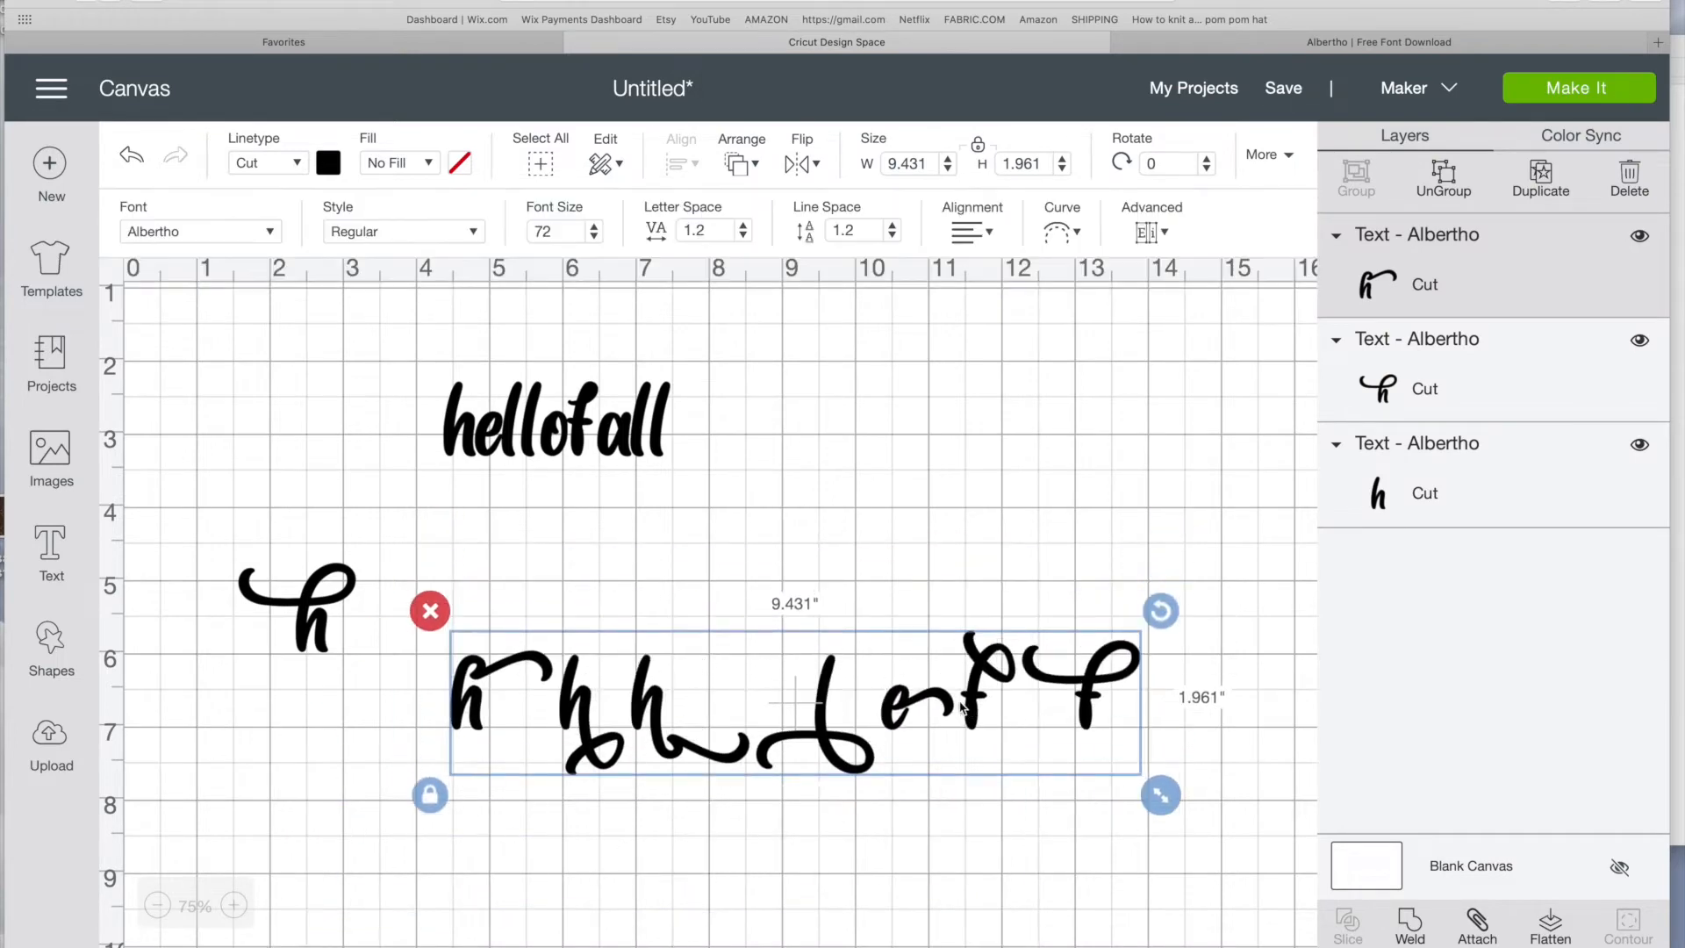
# Ungroup the glyph text to letters and move the lower-looped h up into the empty area right of "hello fall".
pyautogui.click(1197, 218)
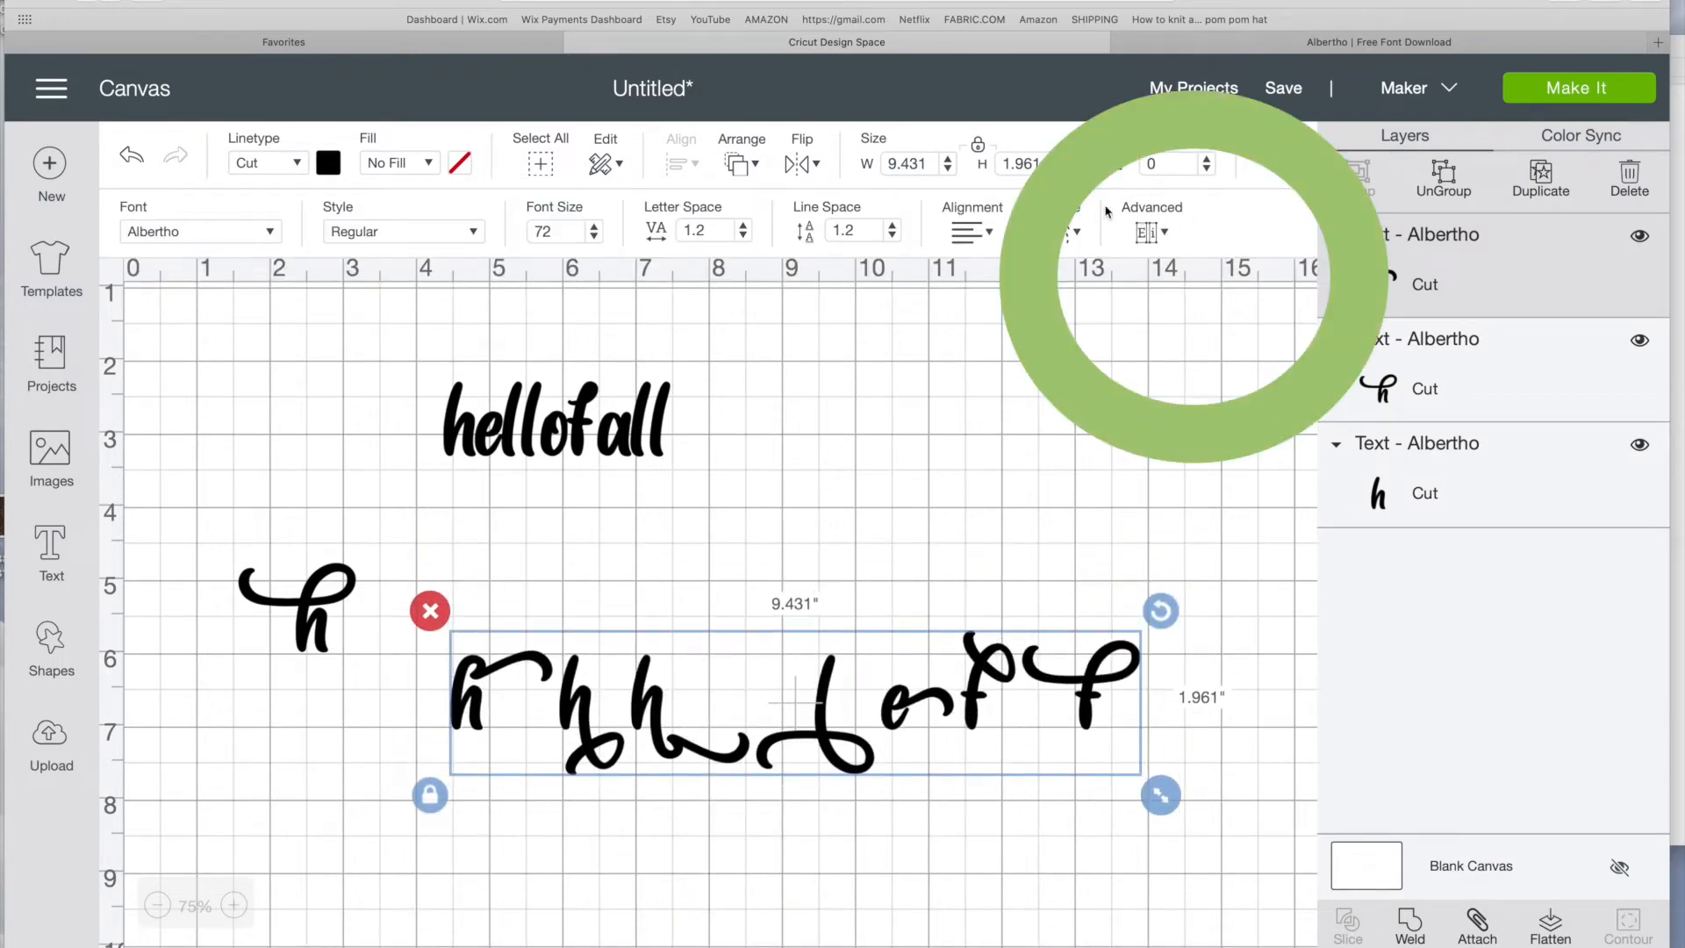
pyautogui.click(1148, 232)
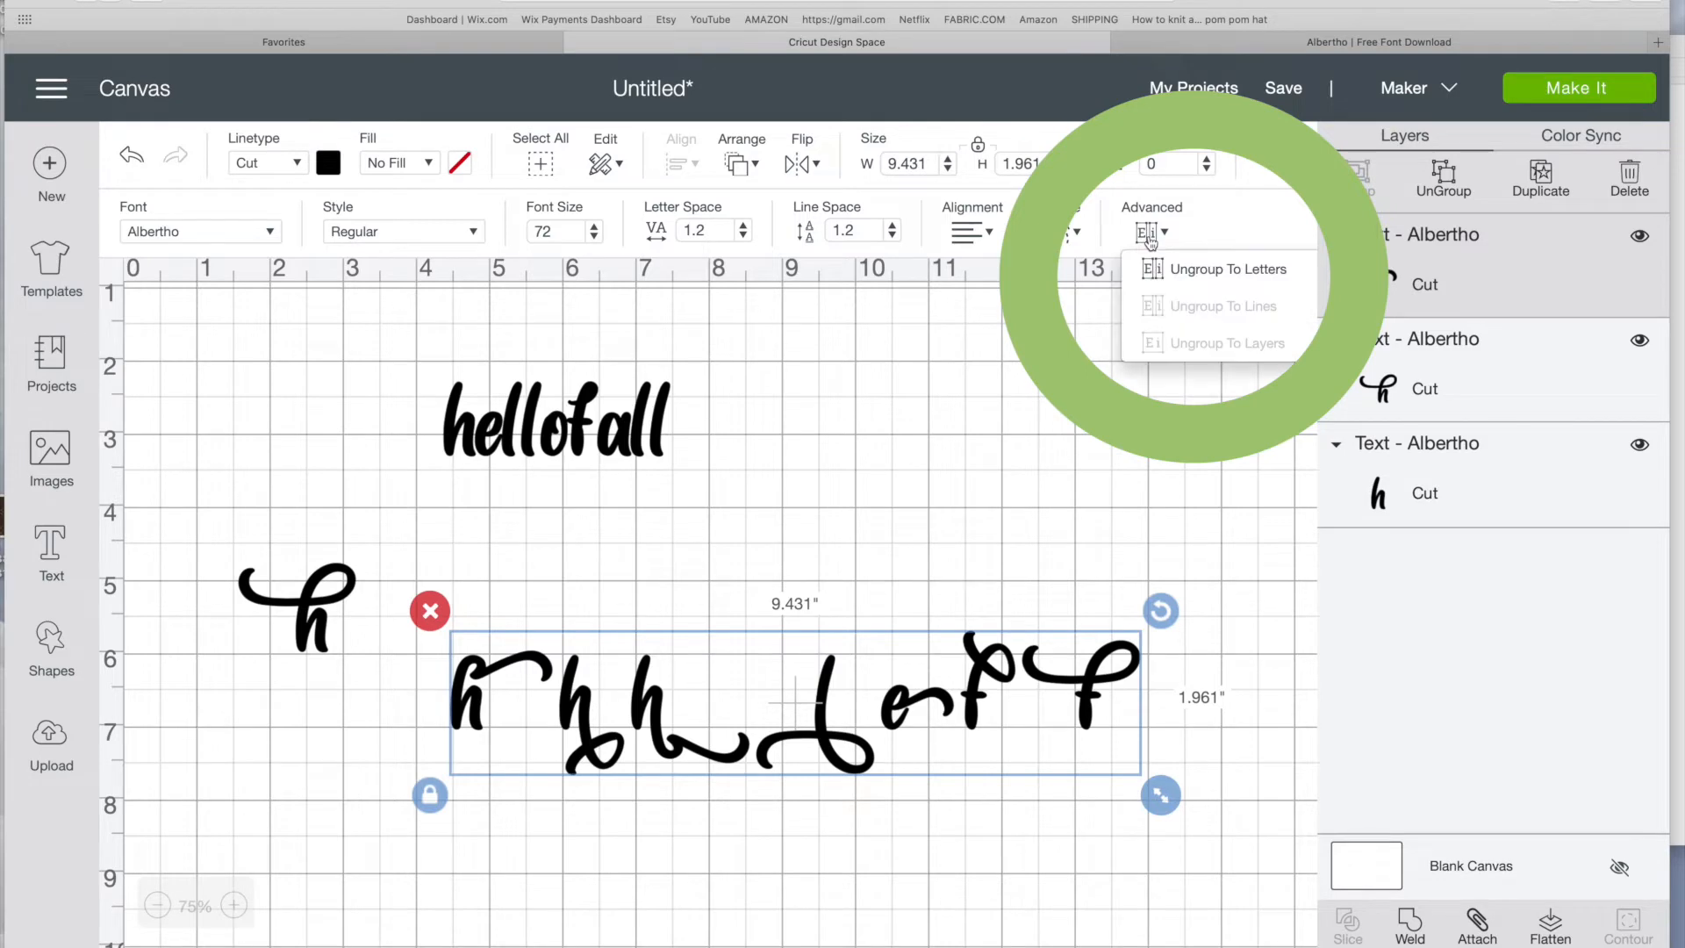
pyautogui.click(1219, 269)
pyautogui.moveTo(574, 716); pyautogui.dragTo(913, 513)
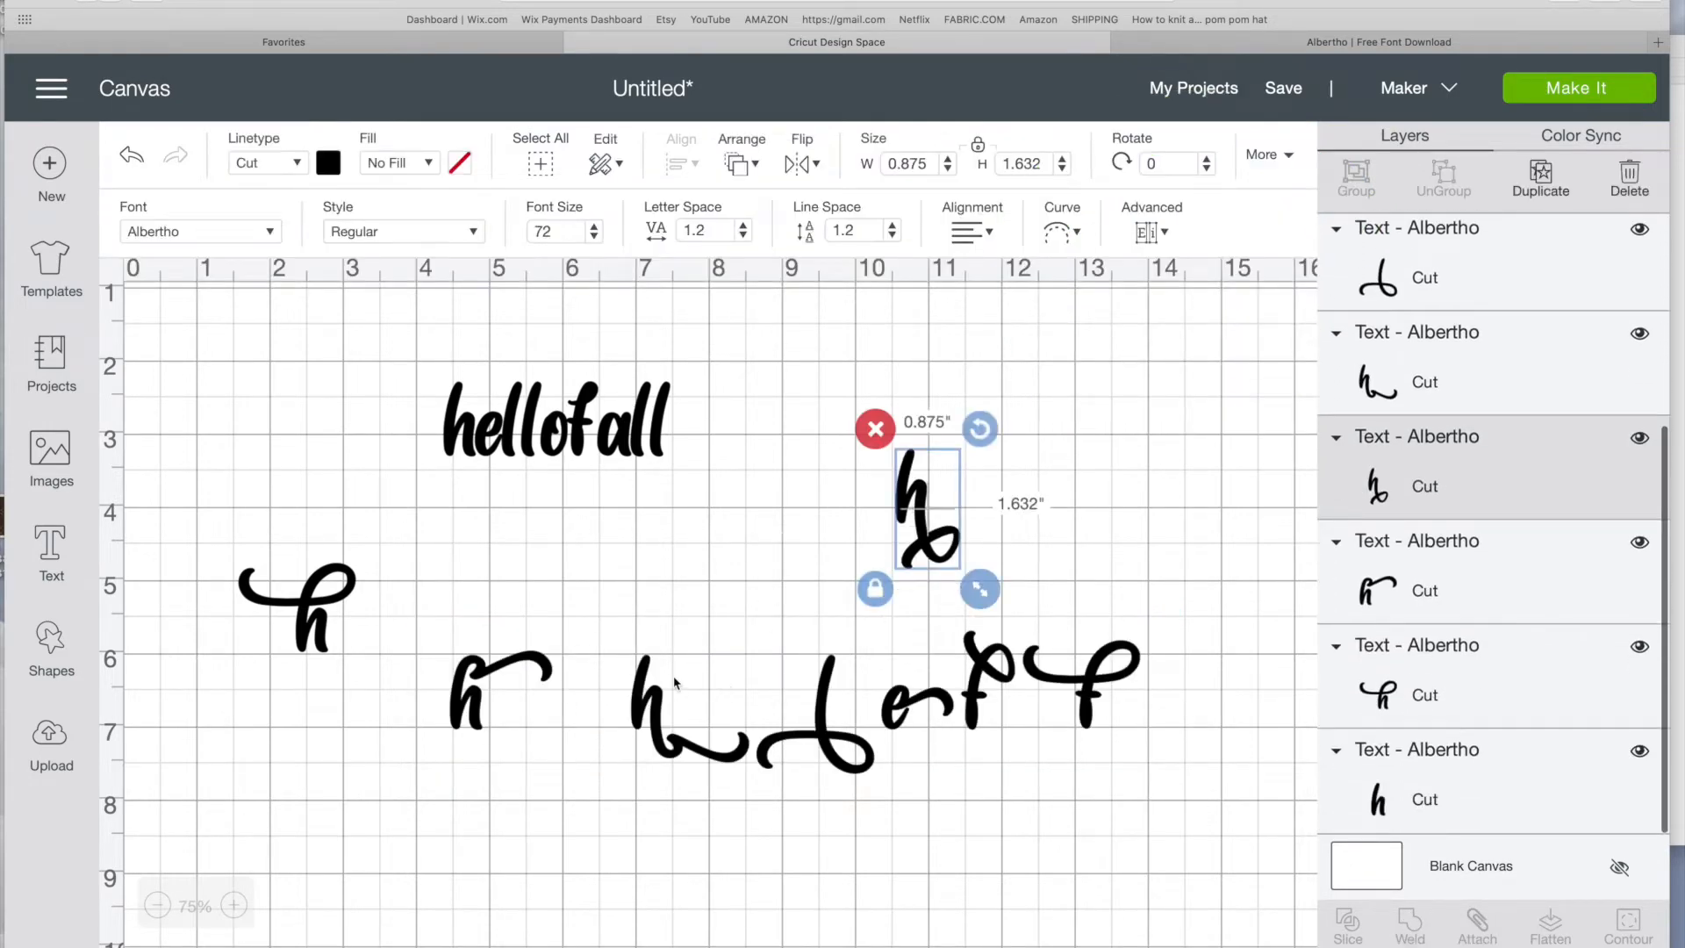
# Shift "hello fall" slightly right and reposition the tailed h and the upper-right-swash h in the row beneath it.
pyautogui.moveTo(668, 681); pyautogui.dragTo(747, 595)
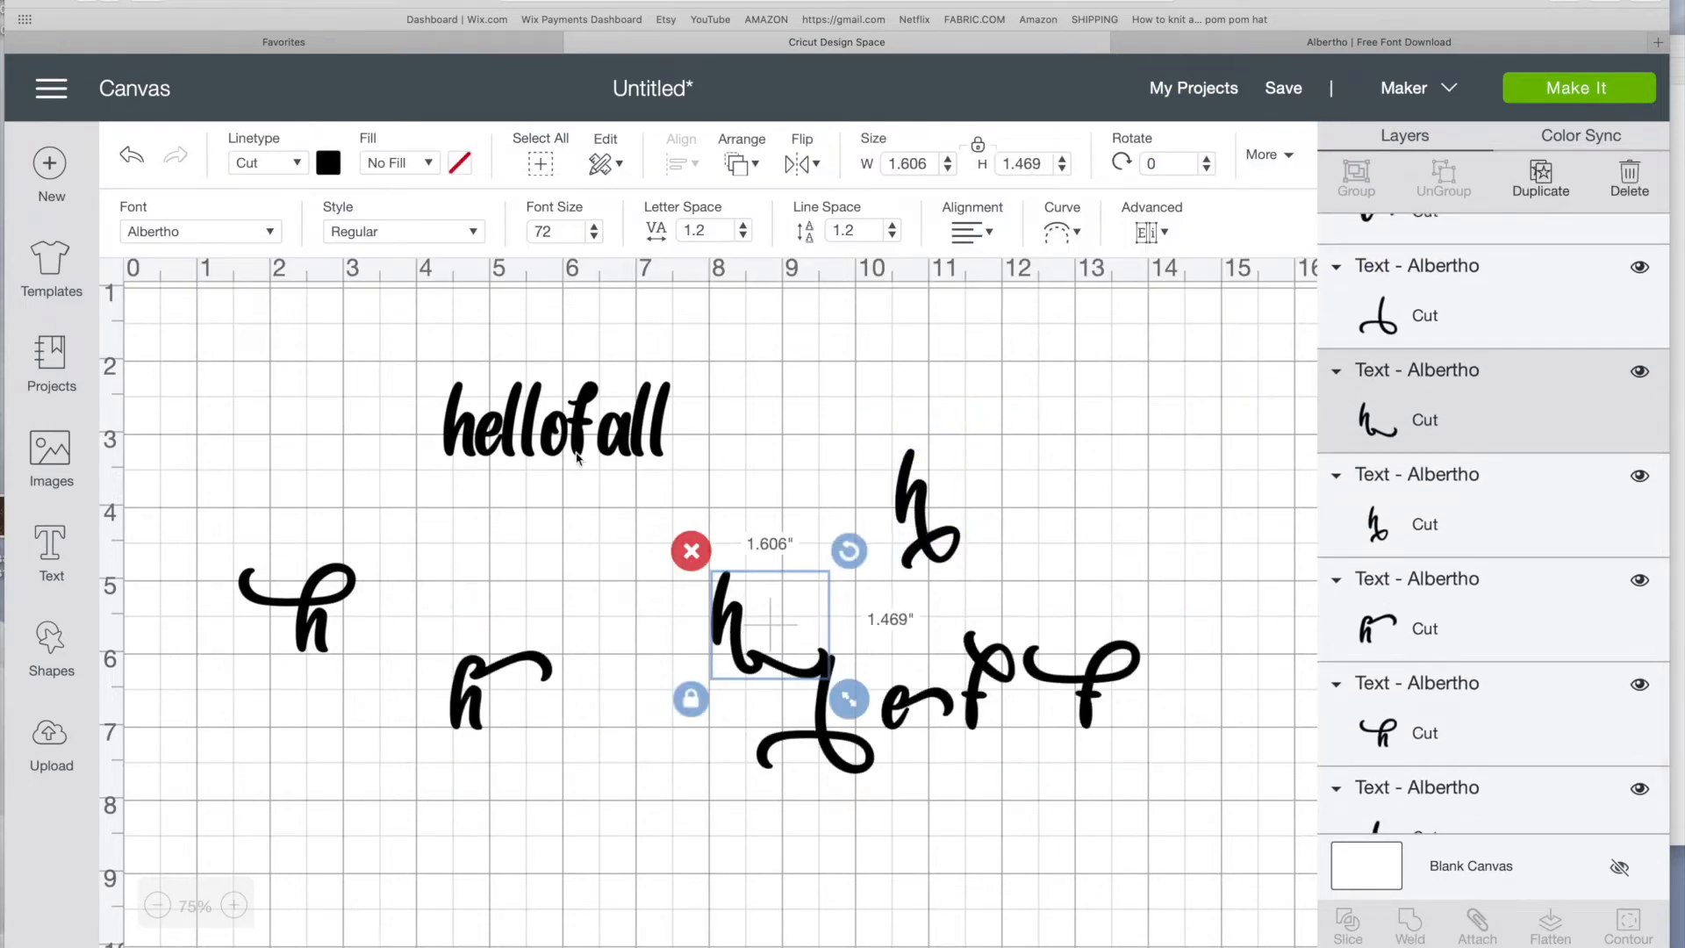
pyautogui.moveTo(642, 423)
pyautogui.mouseDown()
pyautogui.moveTo(795, 472)
pyautogui.moveTo(765, 465)
pyautogui.moveTo(748, 428)
pyautogui.moveTo(624, 442)
pyautogui.mouseUp()
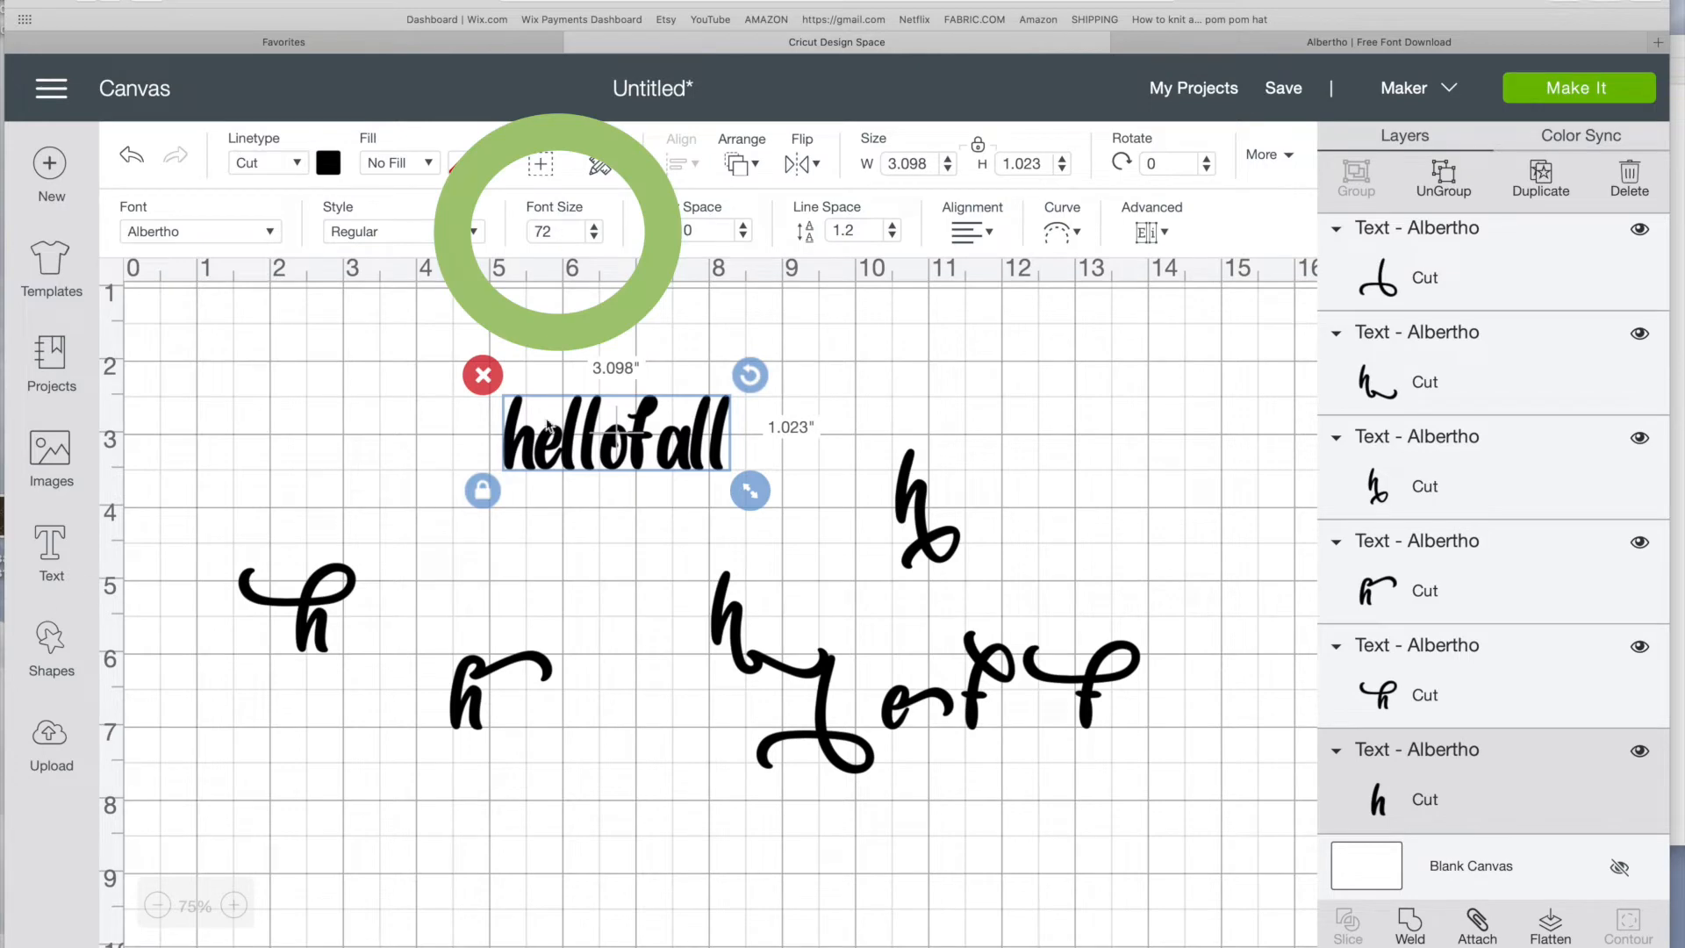
pyautogui.moveTo(505, 725); pyautogui.dragTo(557, 701)
pyautogui.moveTo(725, 650); pyautogui.dragTo(658, 743)
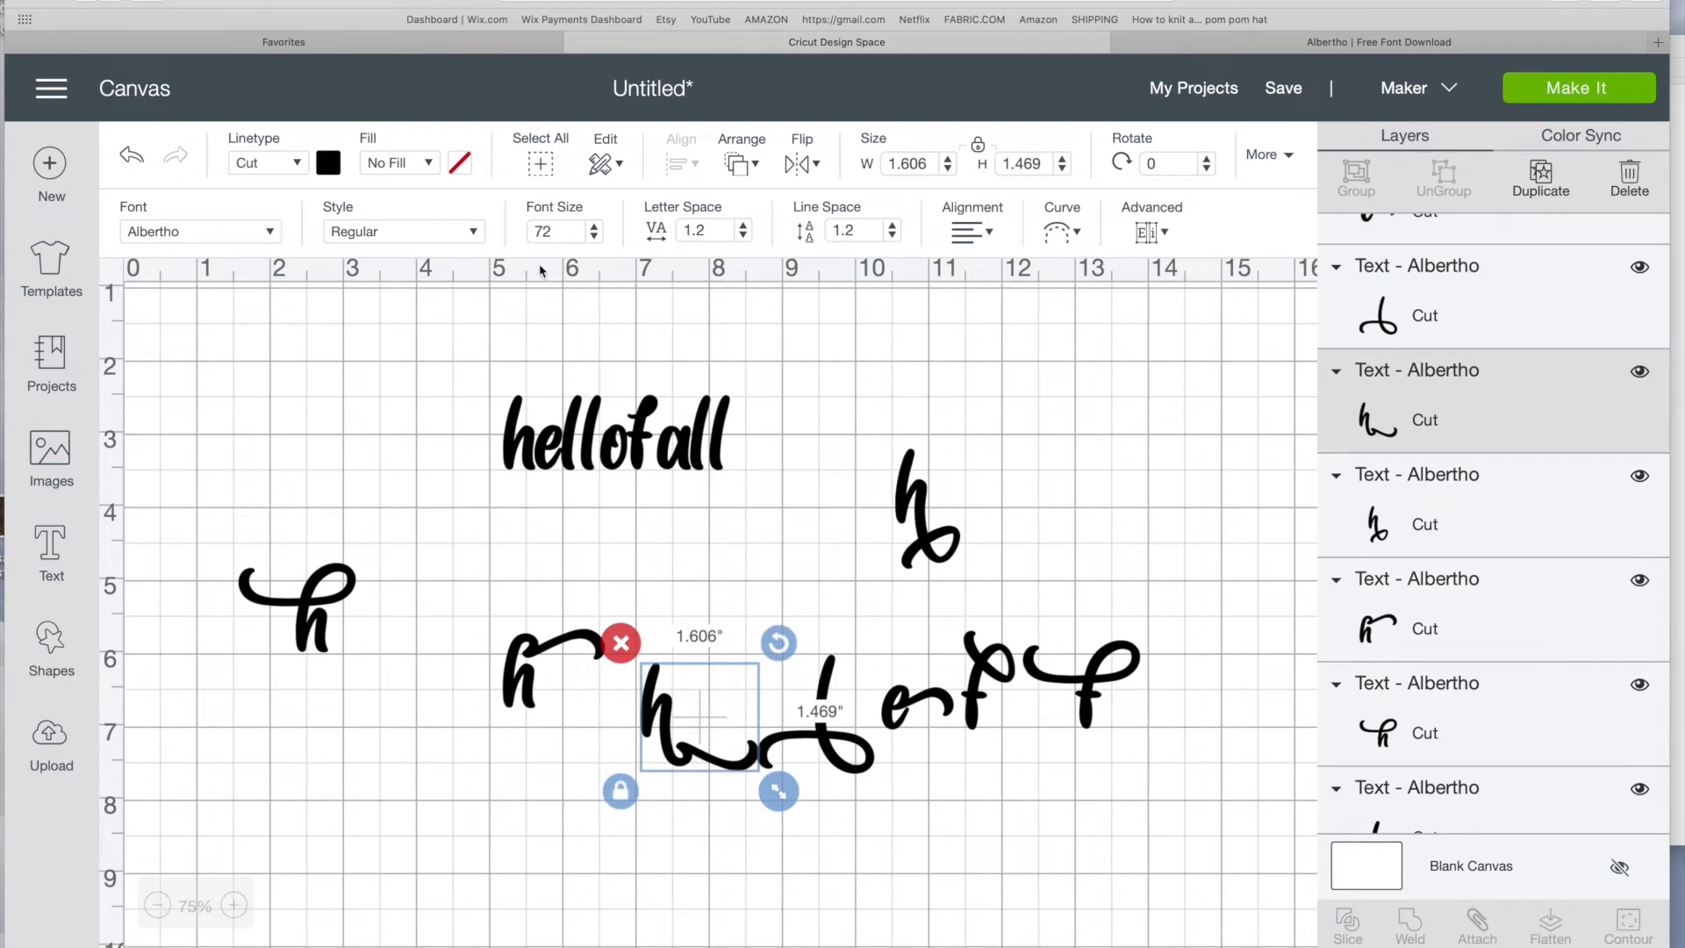
pyautogui.moveTo(575, 639); pyautogui.dragTo(605, 629)
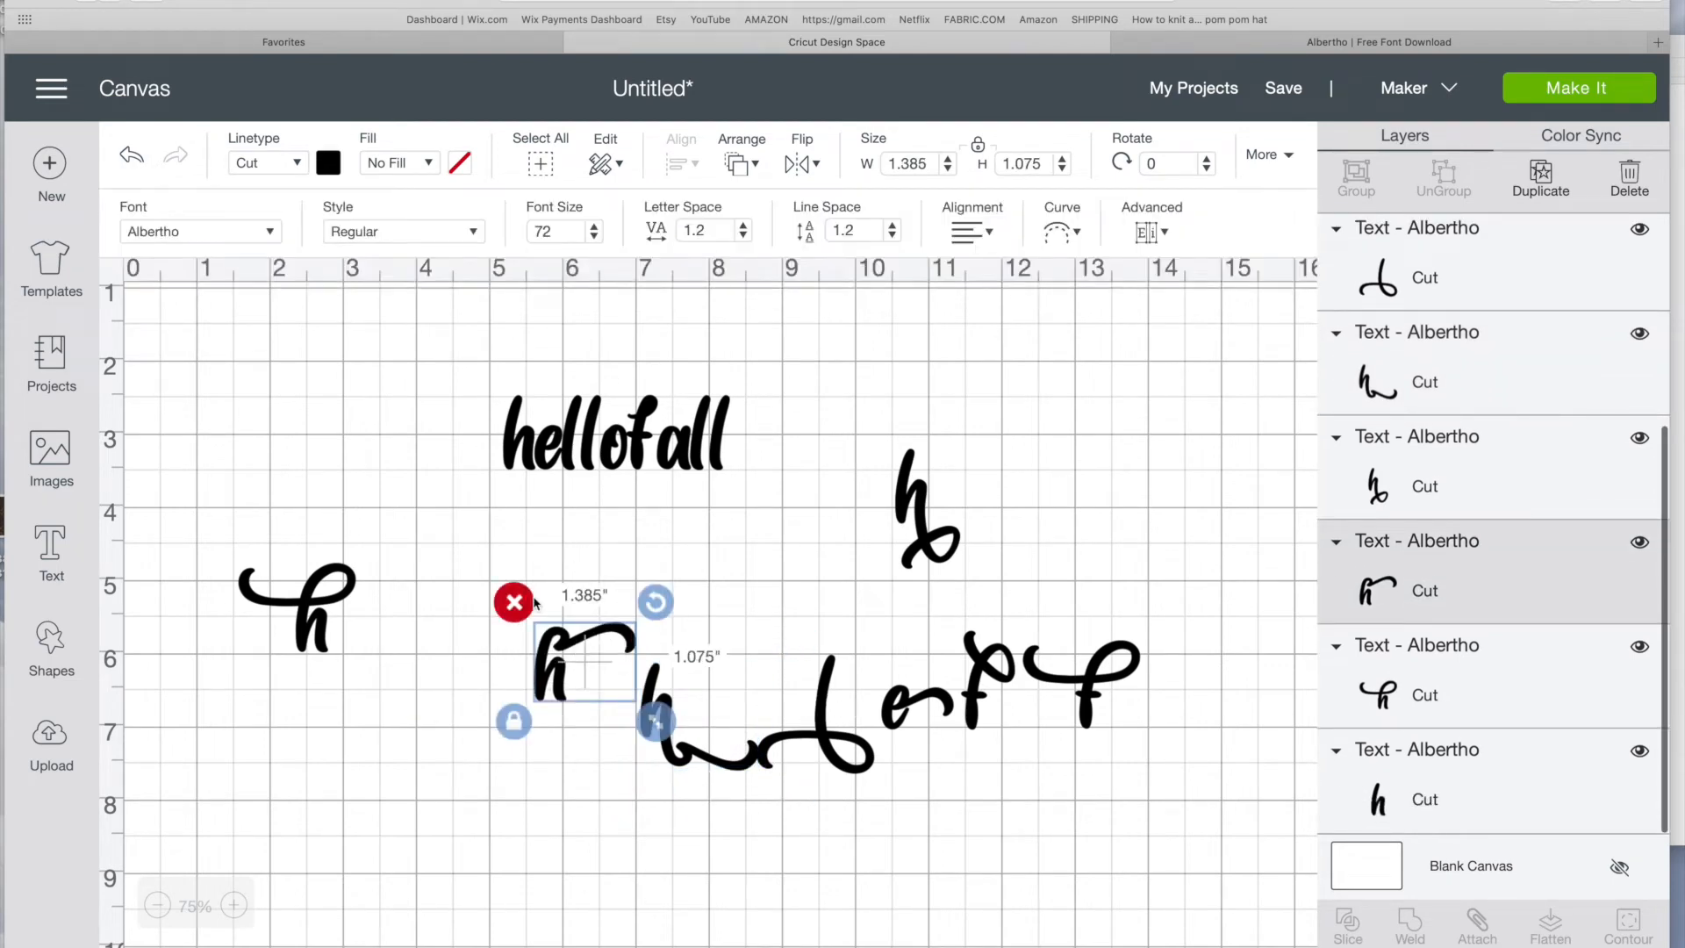
# Place the lower-looped h and the left-swash f side by side in the empty area right of "hello fall".
pyautogui.scroll(-1, 691, 419)
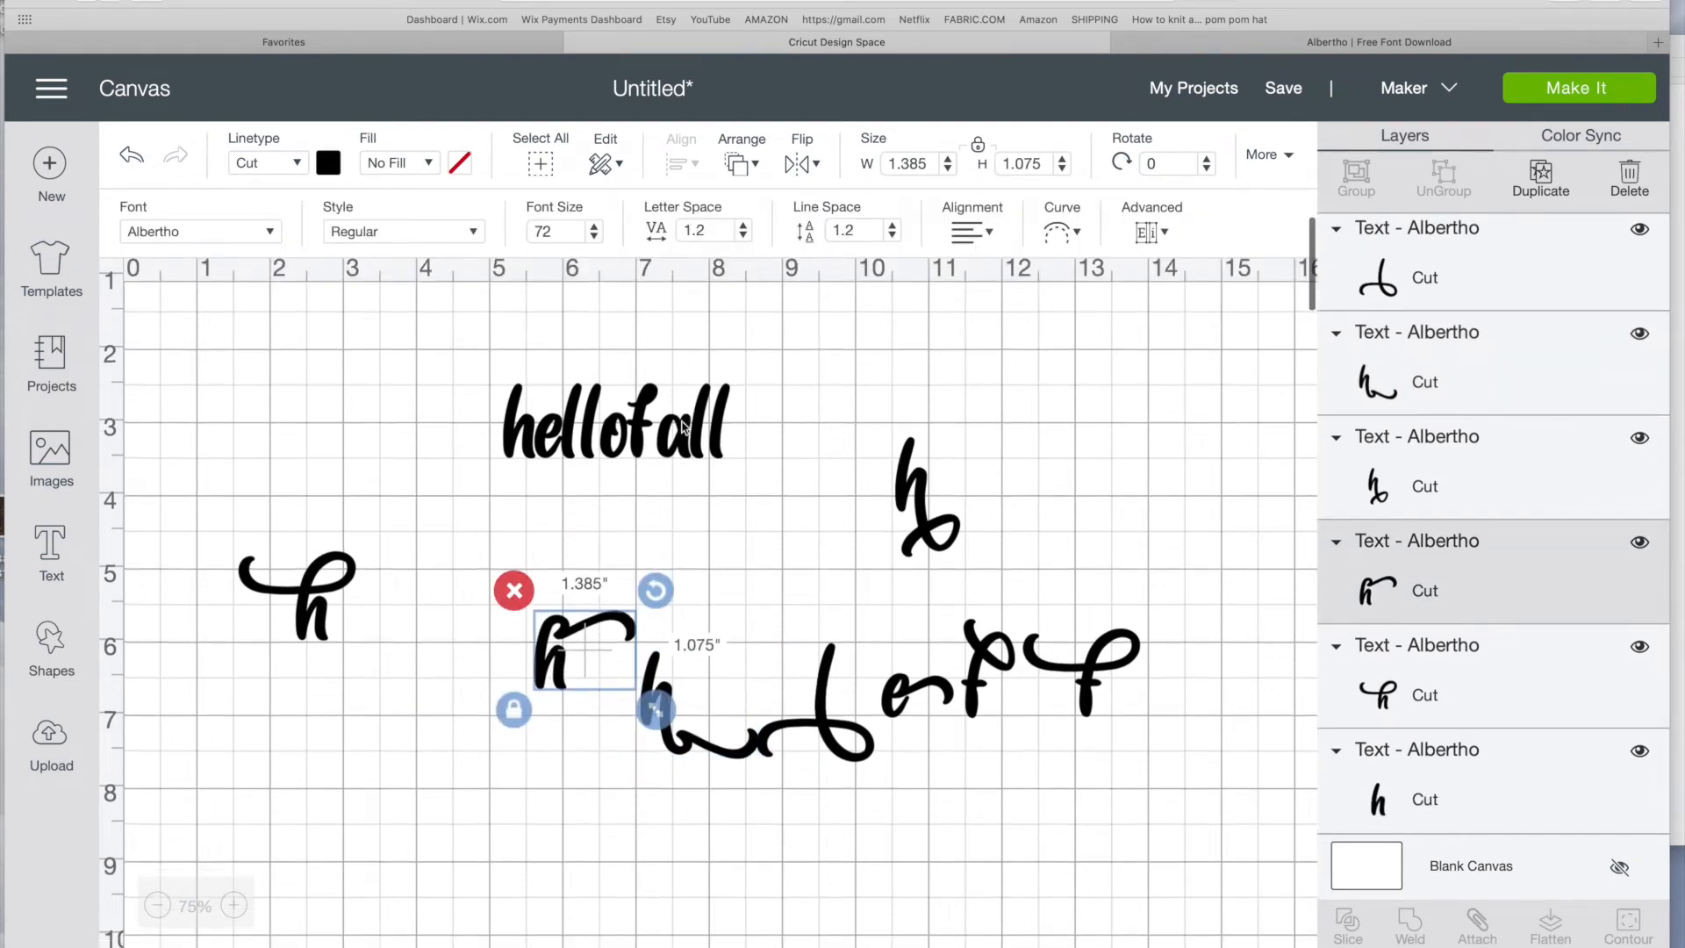
pyautogui.hscroll(1, 781, 463)
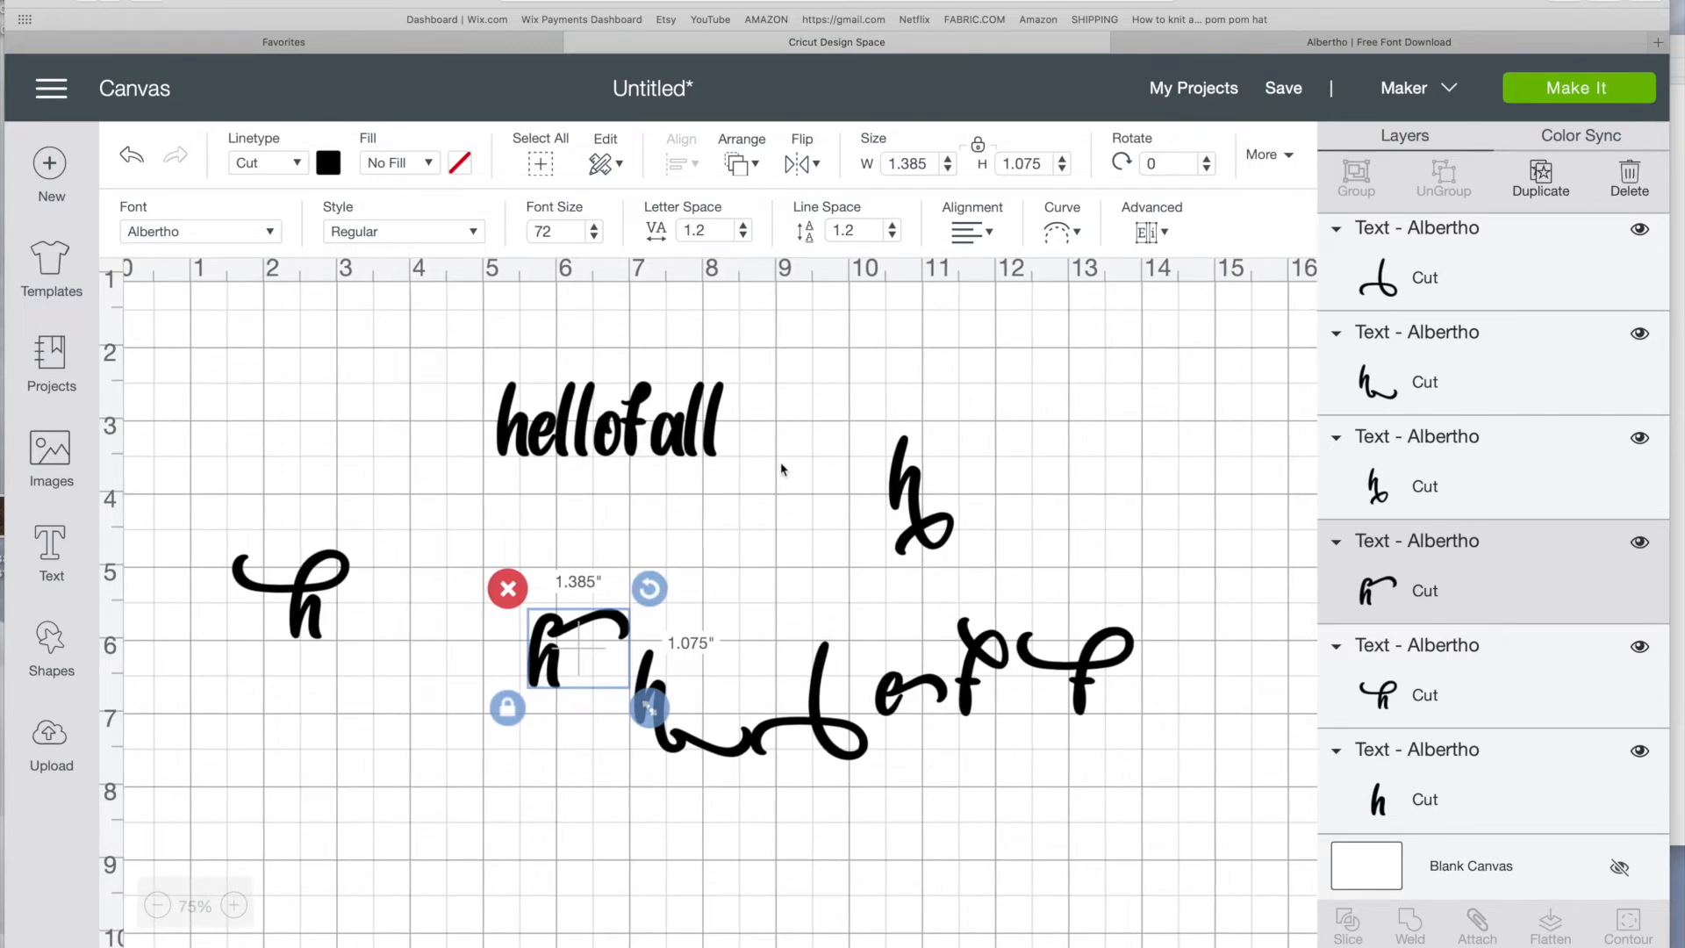
pyautogui.moveTo(929, 518); pyautogui.dragTo(964, 439)
pyautogui.click(889, 166)
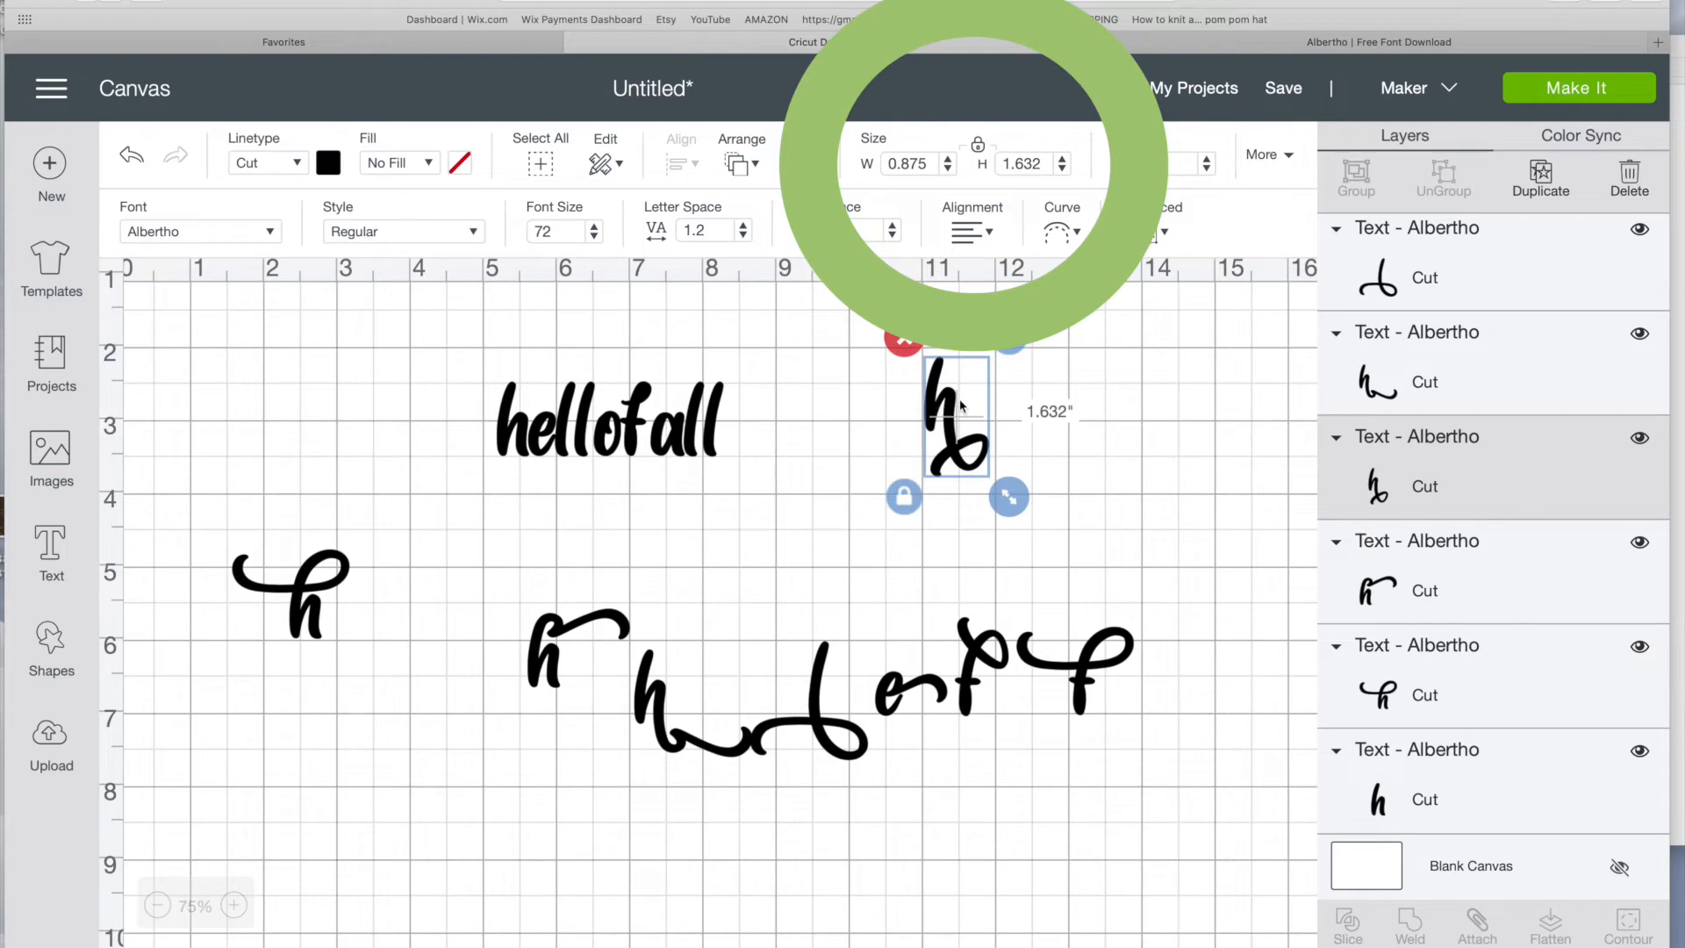
pyautogui.scroll(-1, 966, 439)
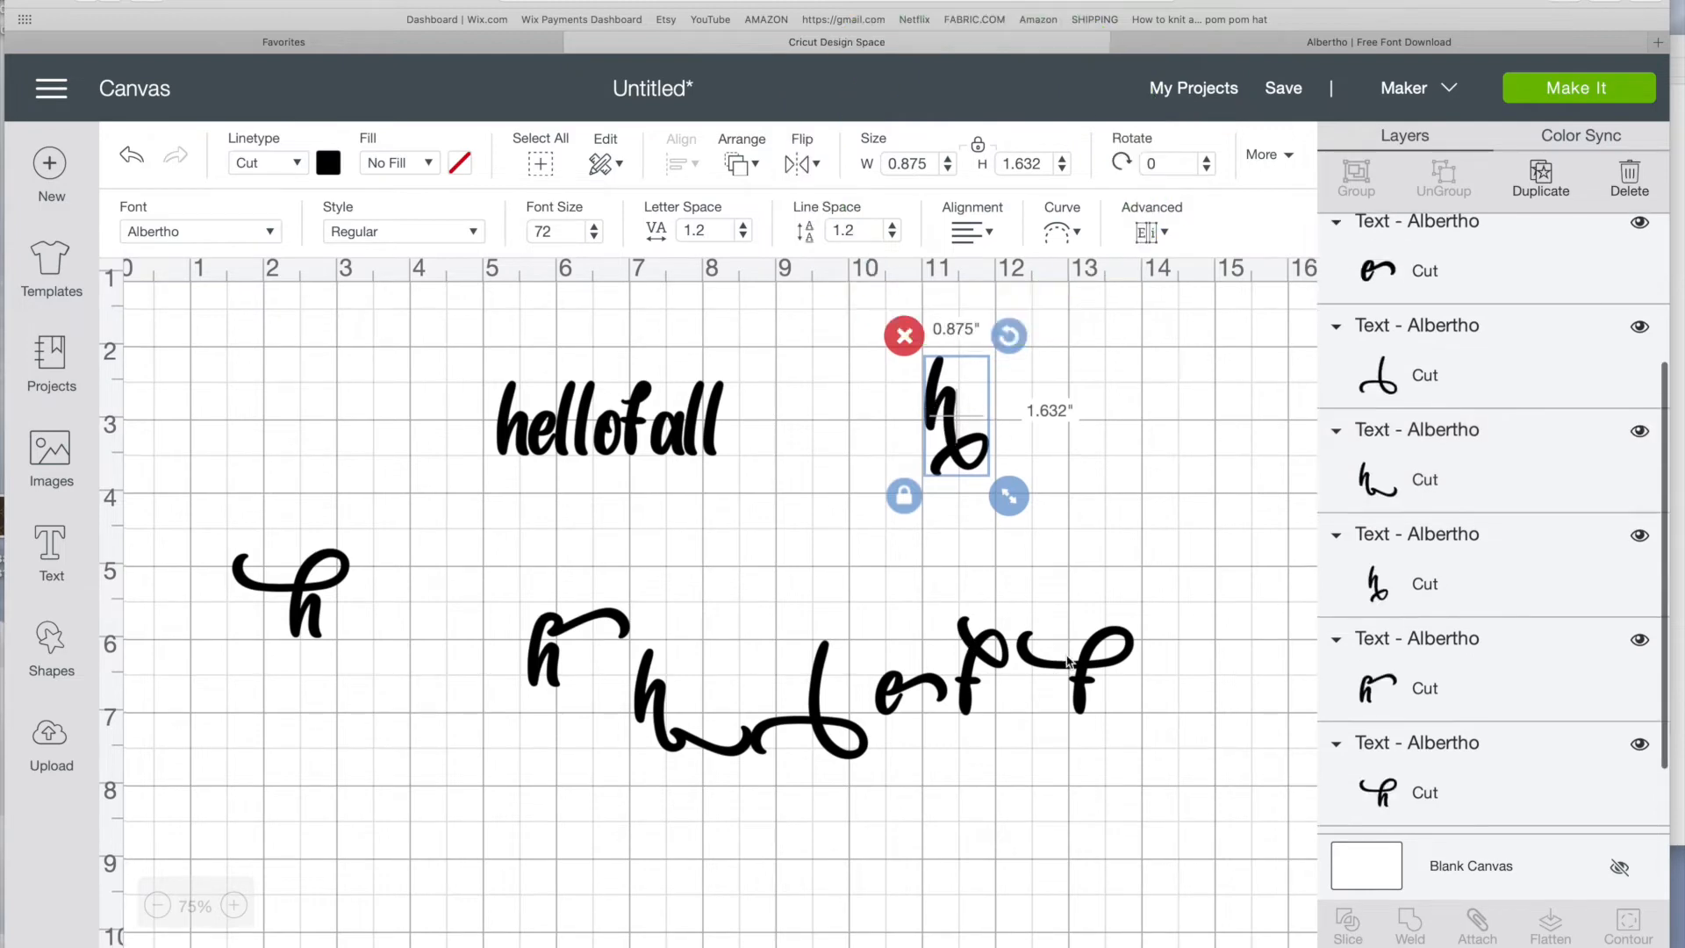
pyautogui.moveTo(1080, 667); pyautogui.dragTo(1073, 418)
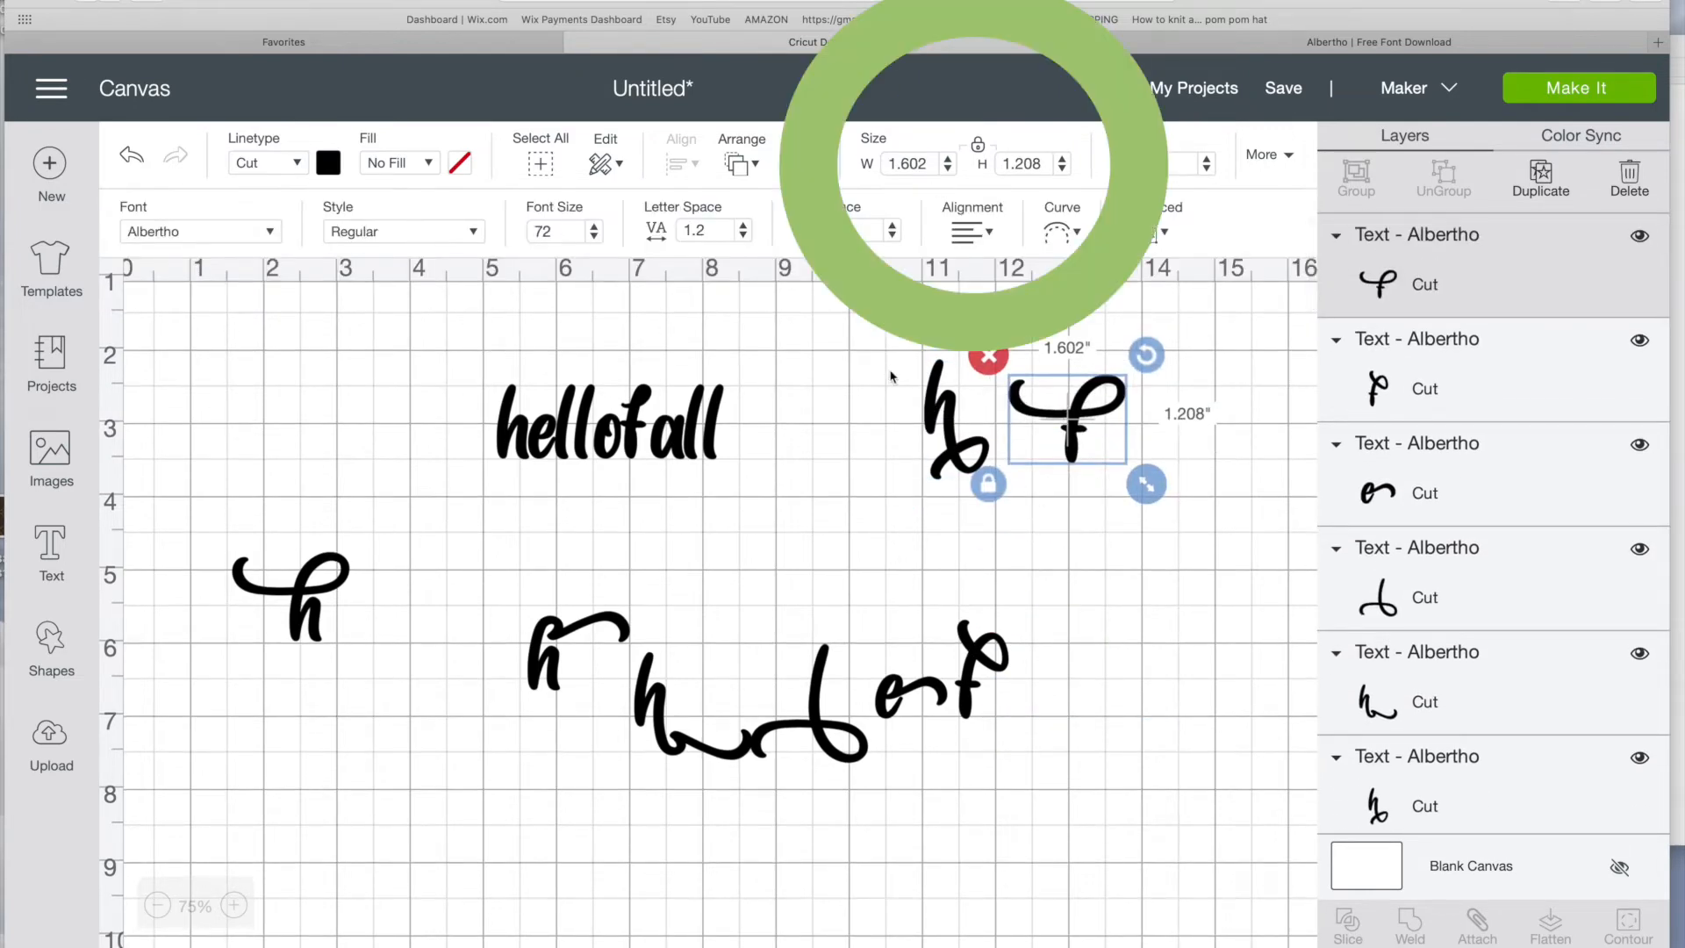
# Compare the dimensions and font size of the lower-looped h with those of the left-swash f.
pyautogui.click(930, 411)
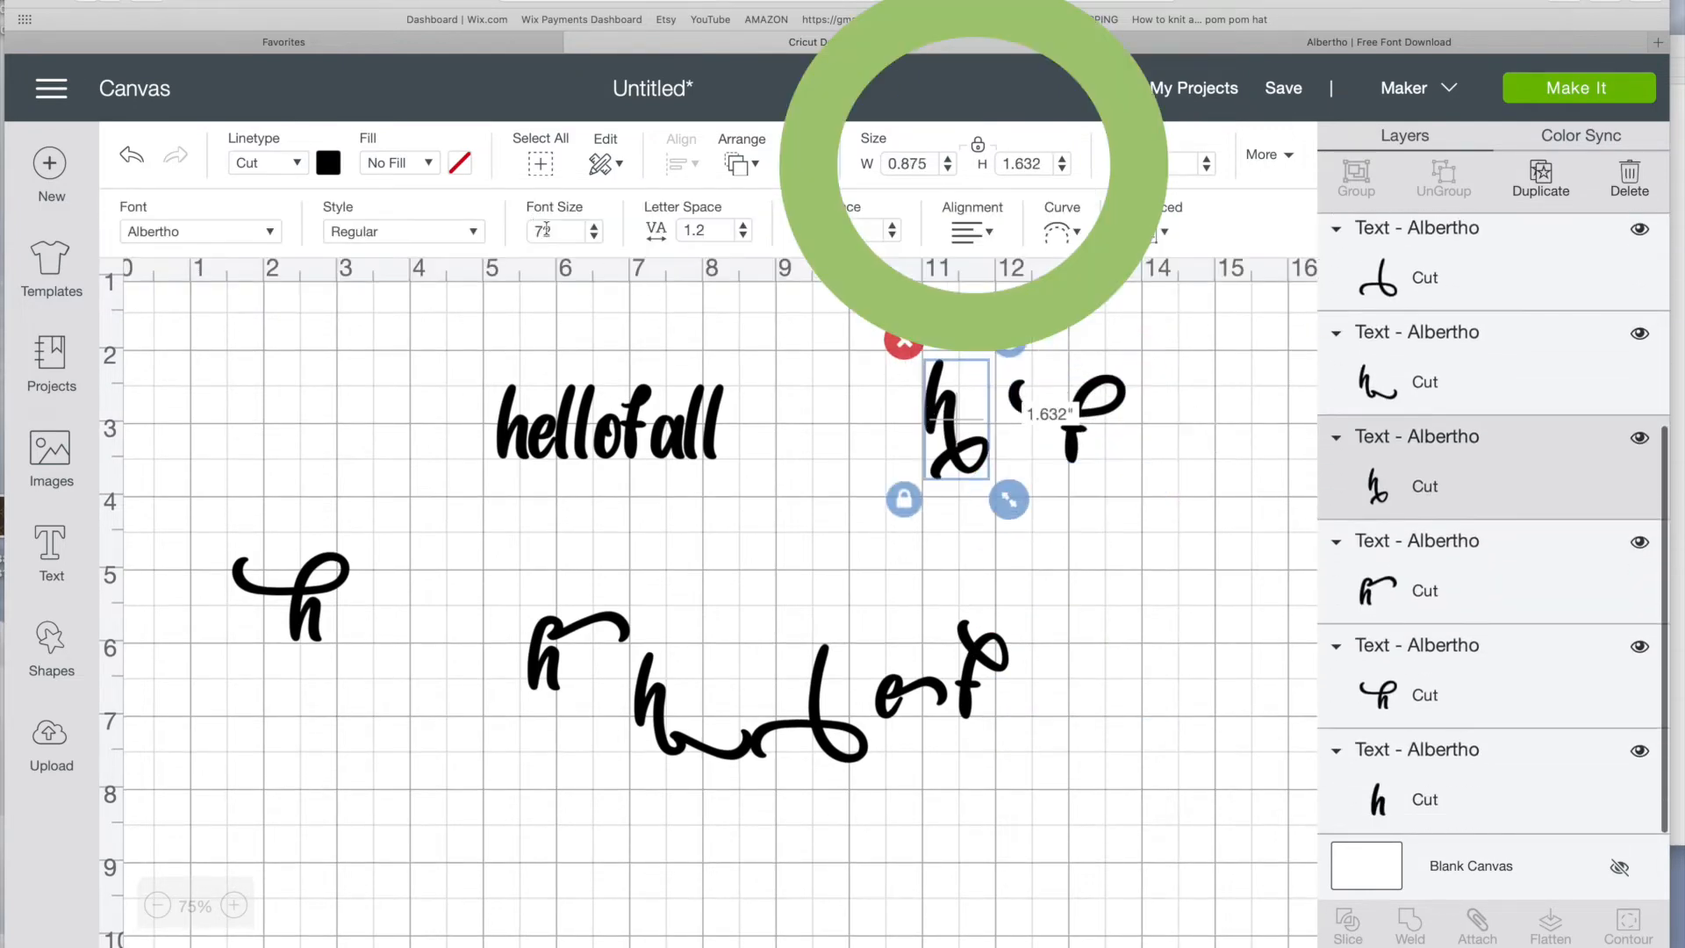
pyautogui.click(1088, 436)
pyautogui.click(1036, 497)
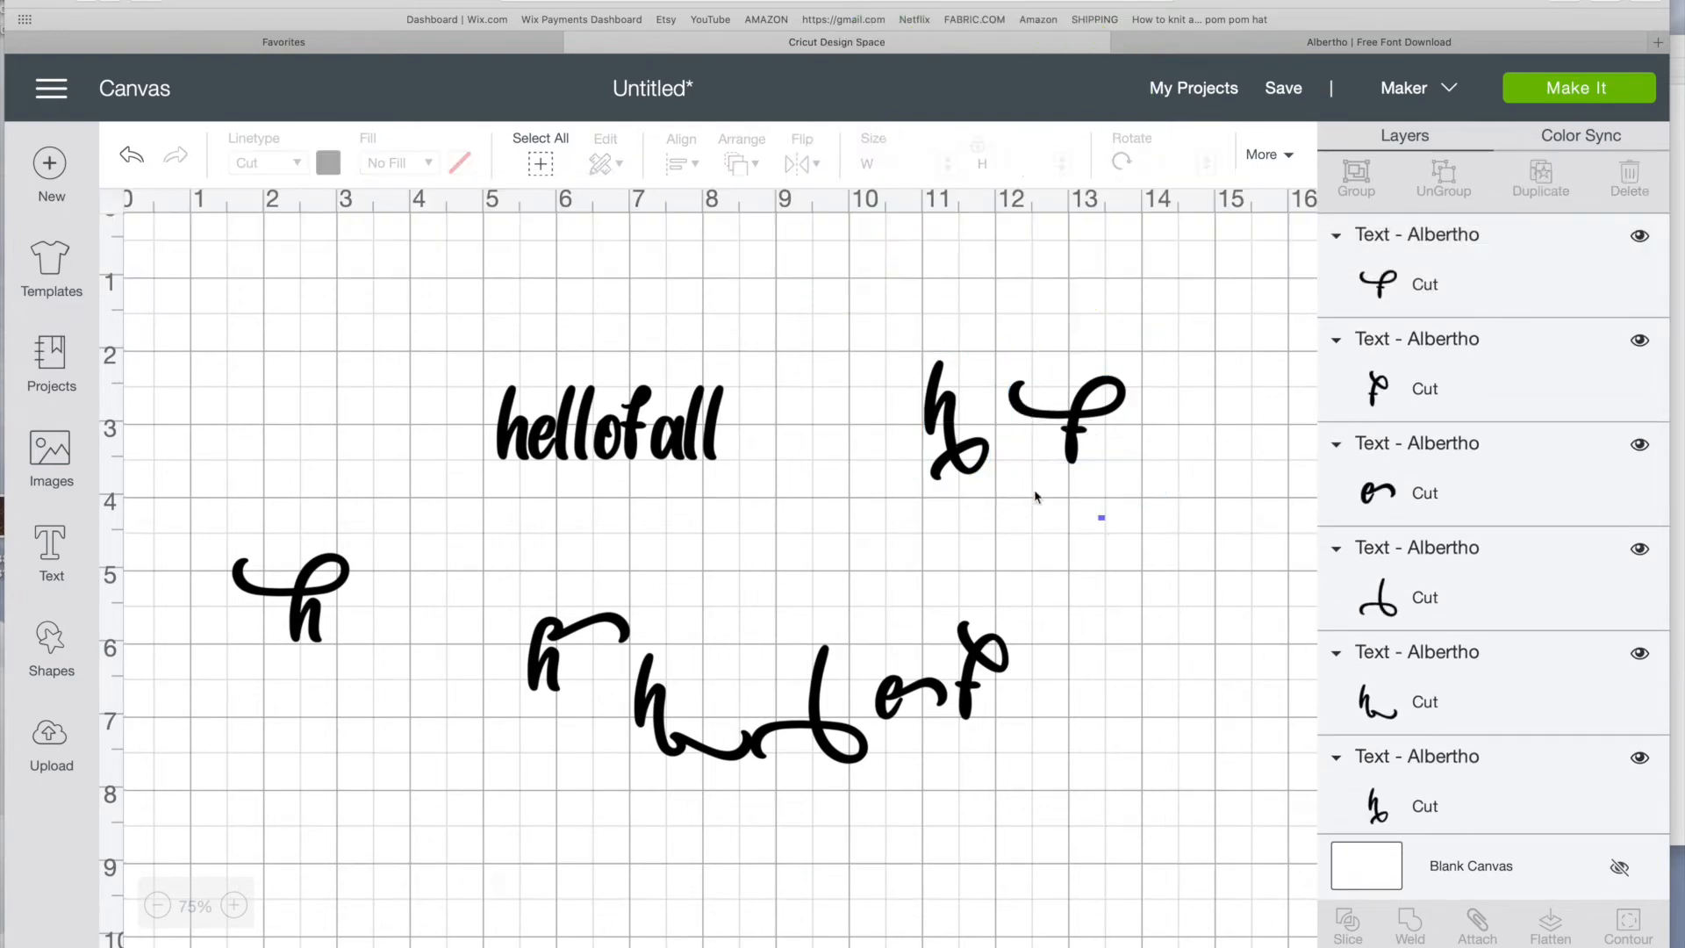
pyautogui.click(960, 426)
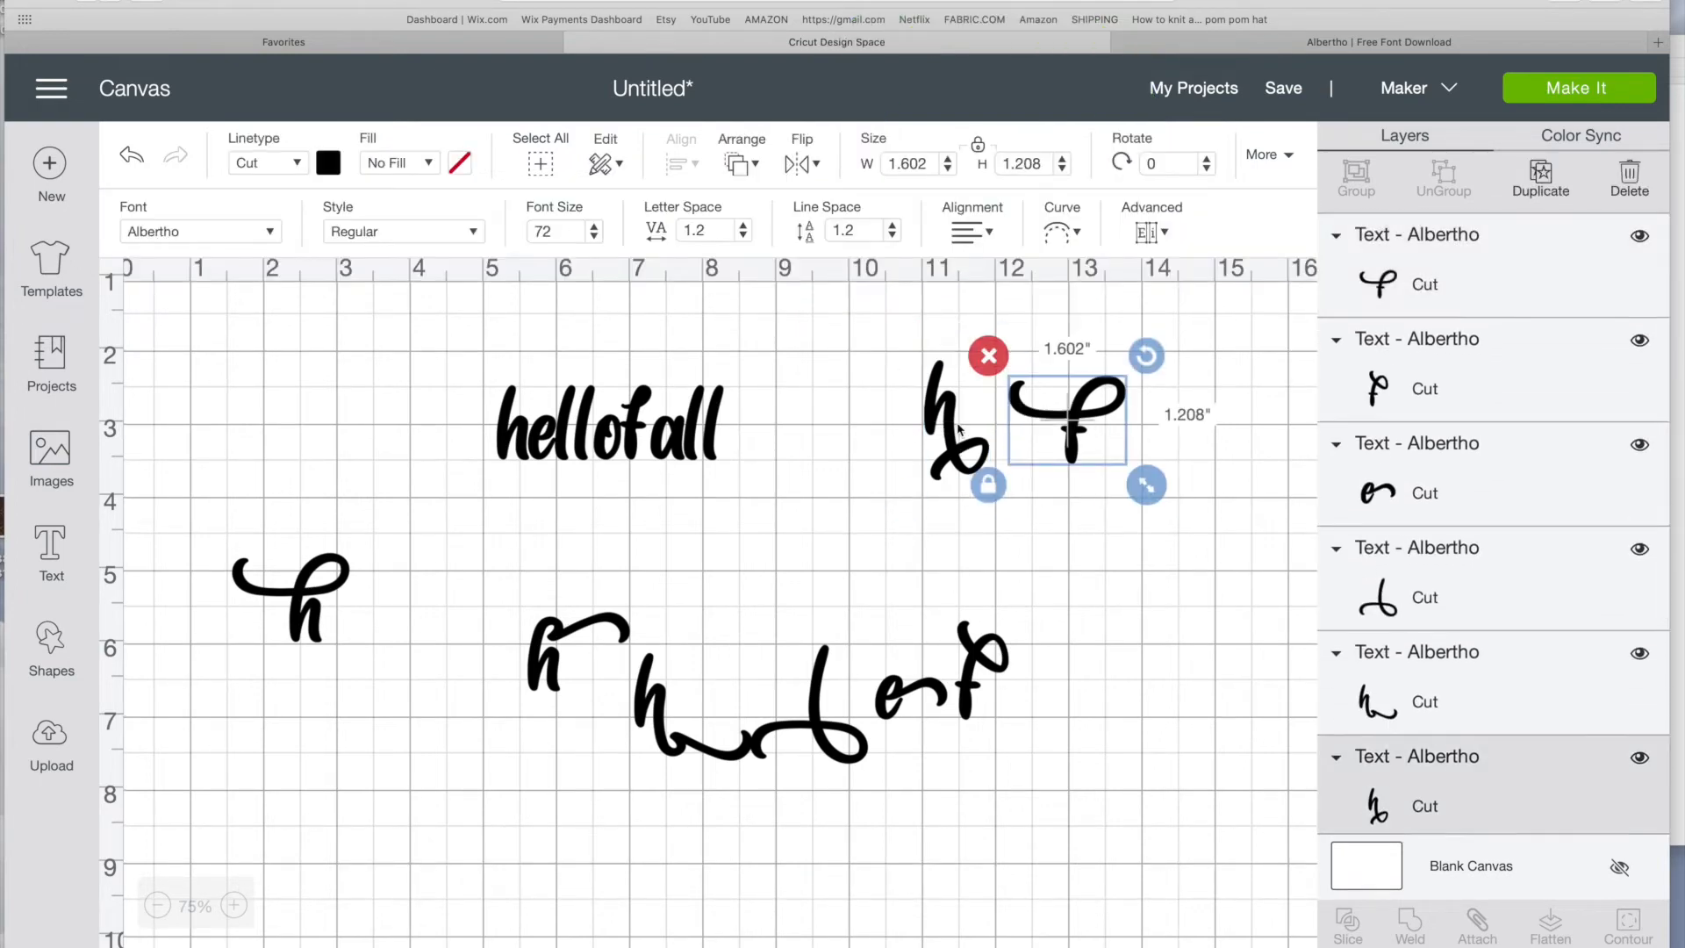
pyautogui.click(904, 456)
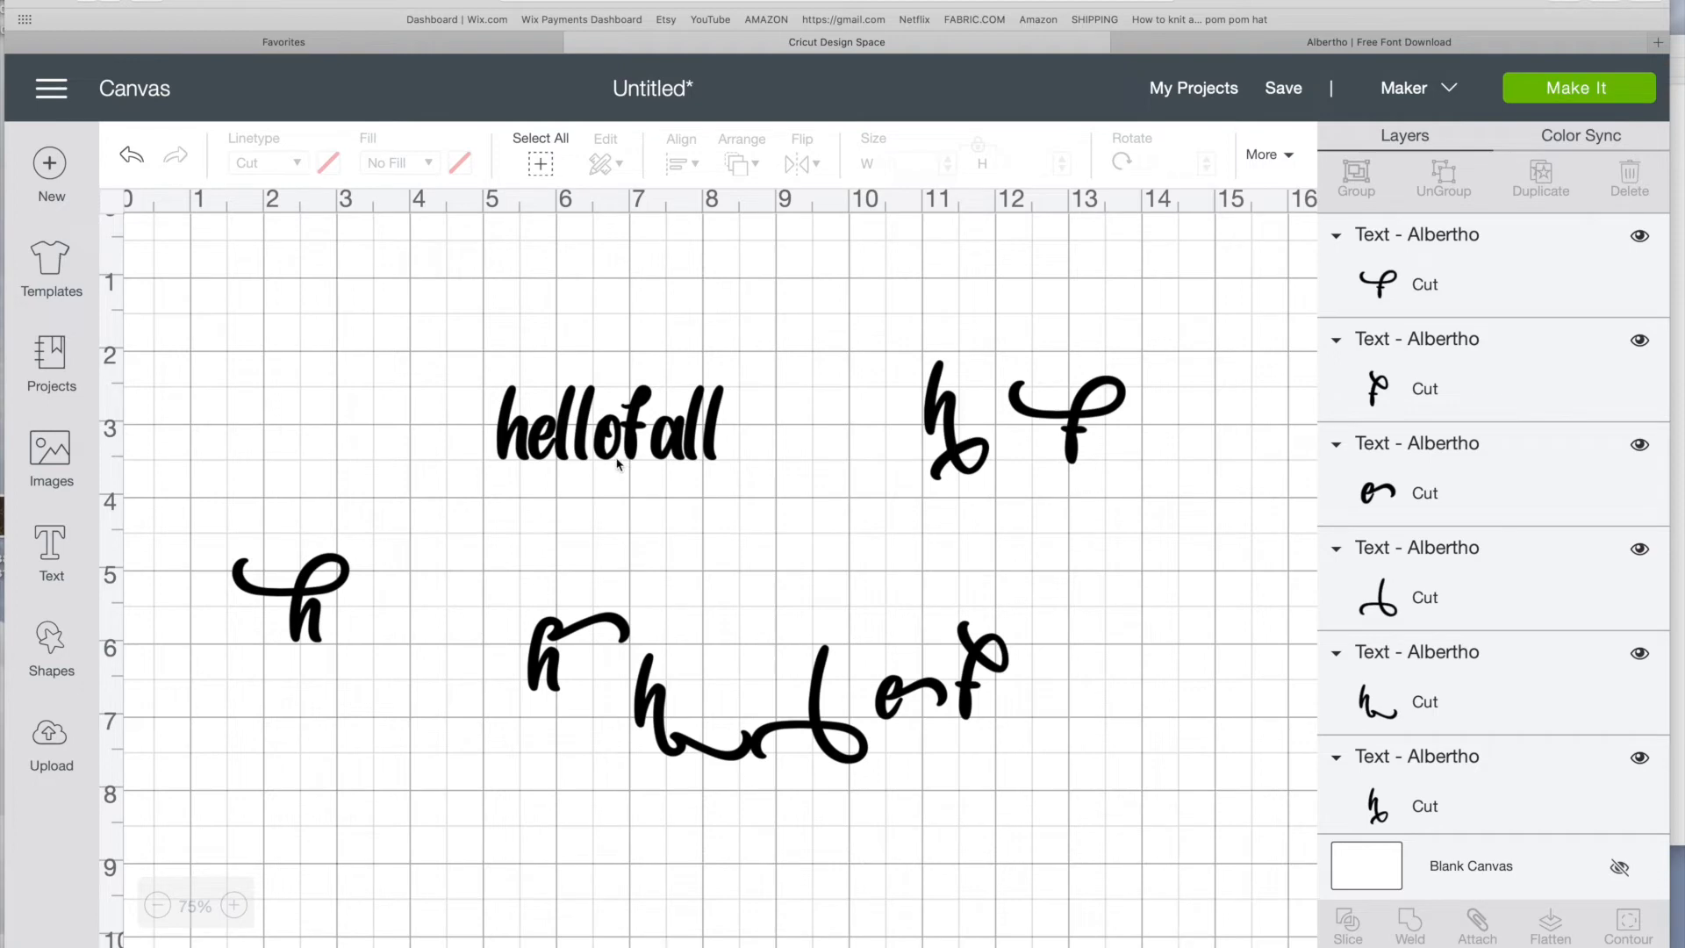
# Move "hello fall" slightly up and ungroup it to individual letters.
pyautogui.click(656, 439)
pyautogui.moveTo(634, 437); pyautogui.dragTo(636, 377)
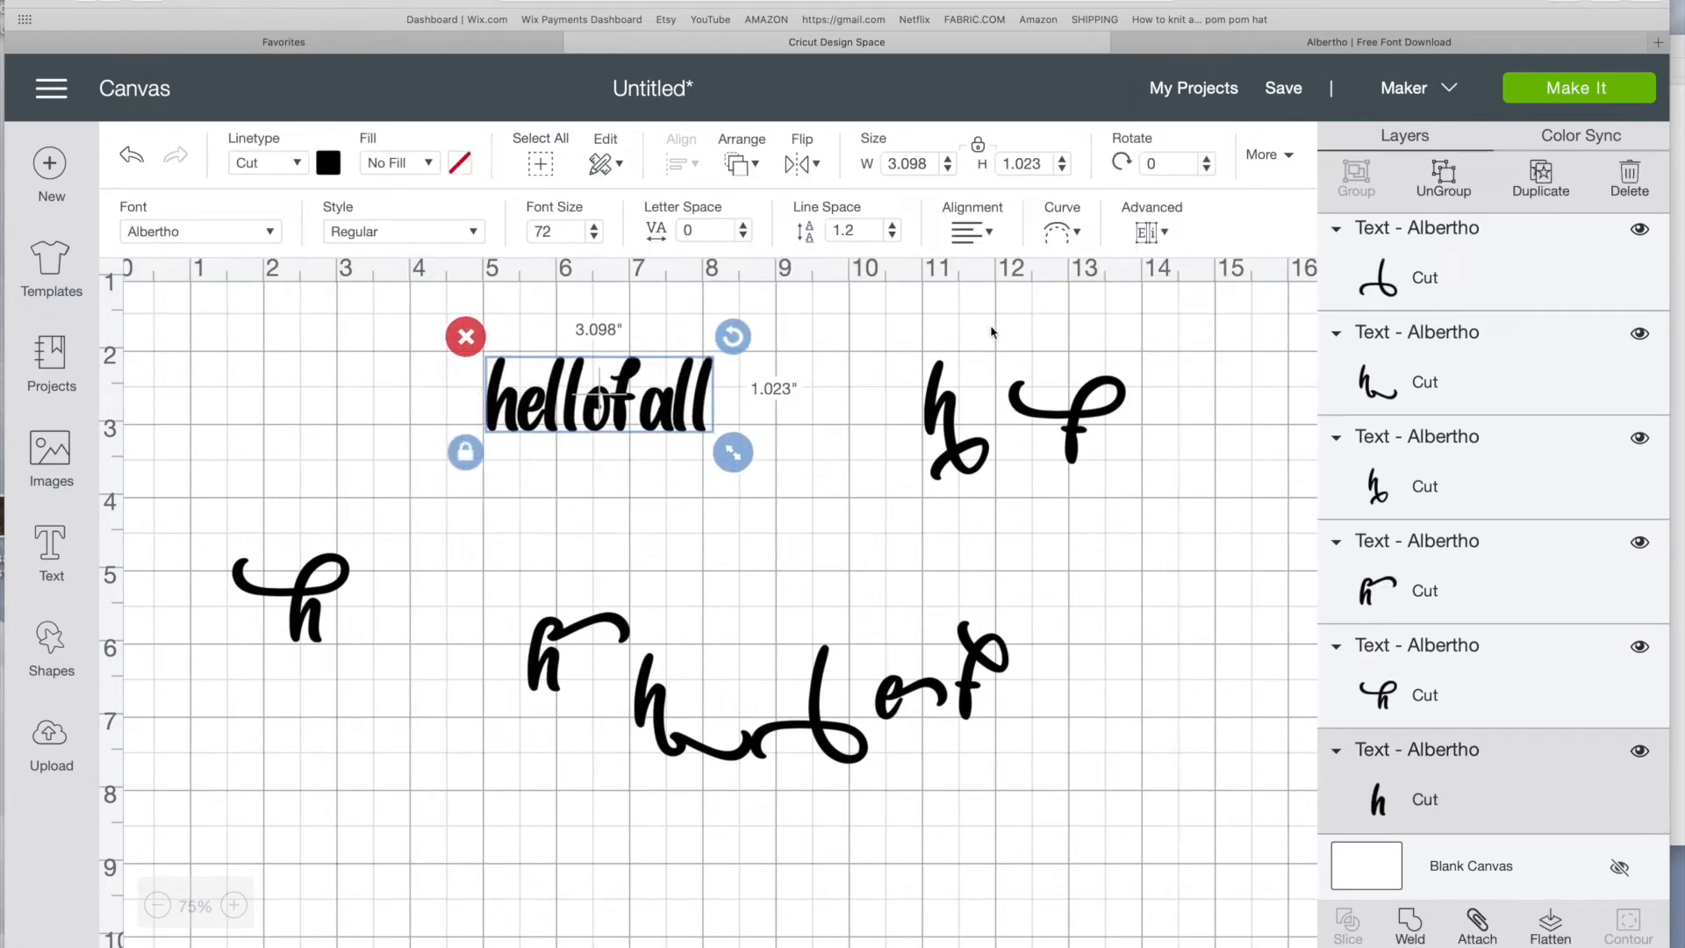
pyautogui.click(1152, 231)
pyautogui.click(1204, 269)
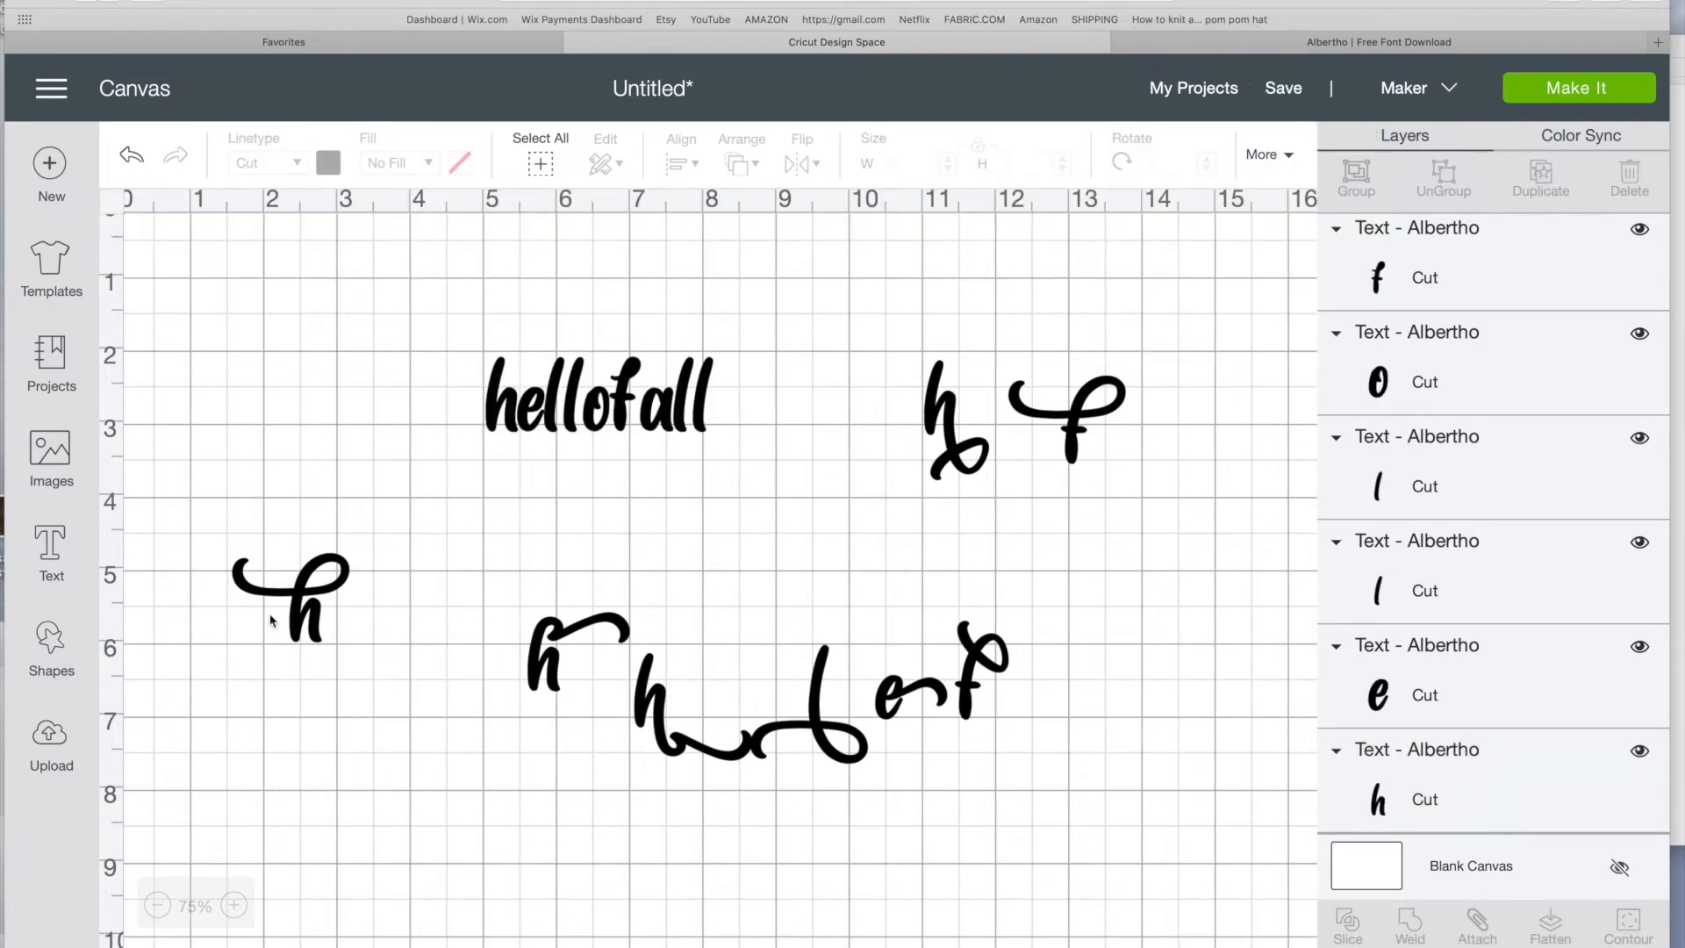
# Spread out the swash h glyphs, try the tailed h over the start of "hello", and place the left-swash h there instead.
pyautogui.moveTo(299, 615); pyautogui.dragTo(430, 565)
pyautogui.moveTo(557, 676); pyautogui.dragTo(475, 779)
pyautogui.moveTo(684, 746); pyautogui.dragTo(535, 456)
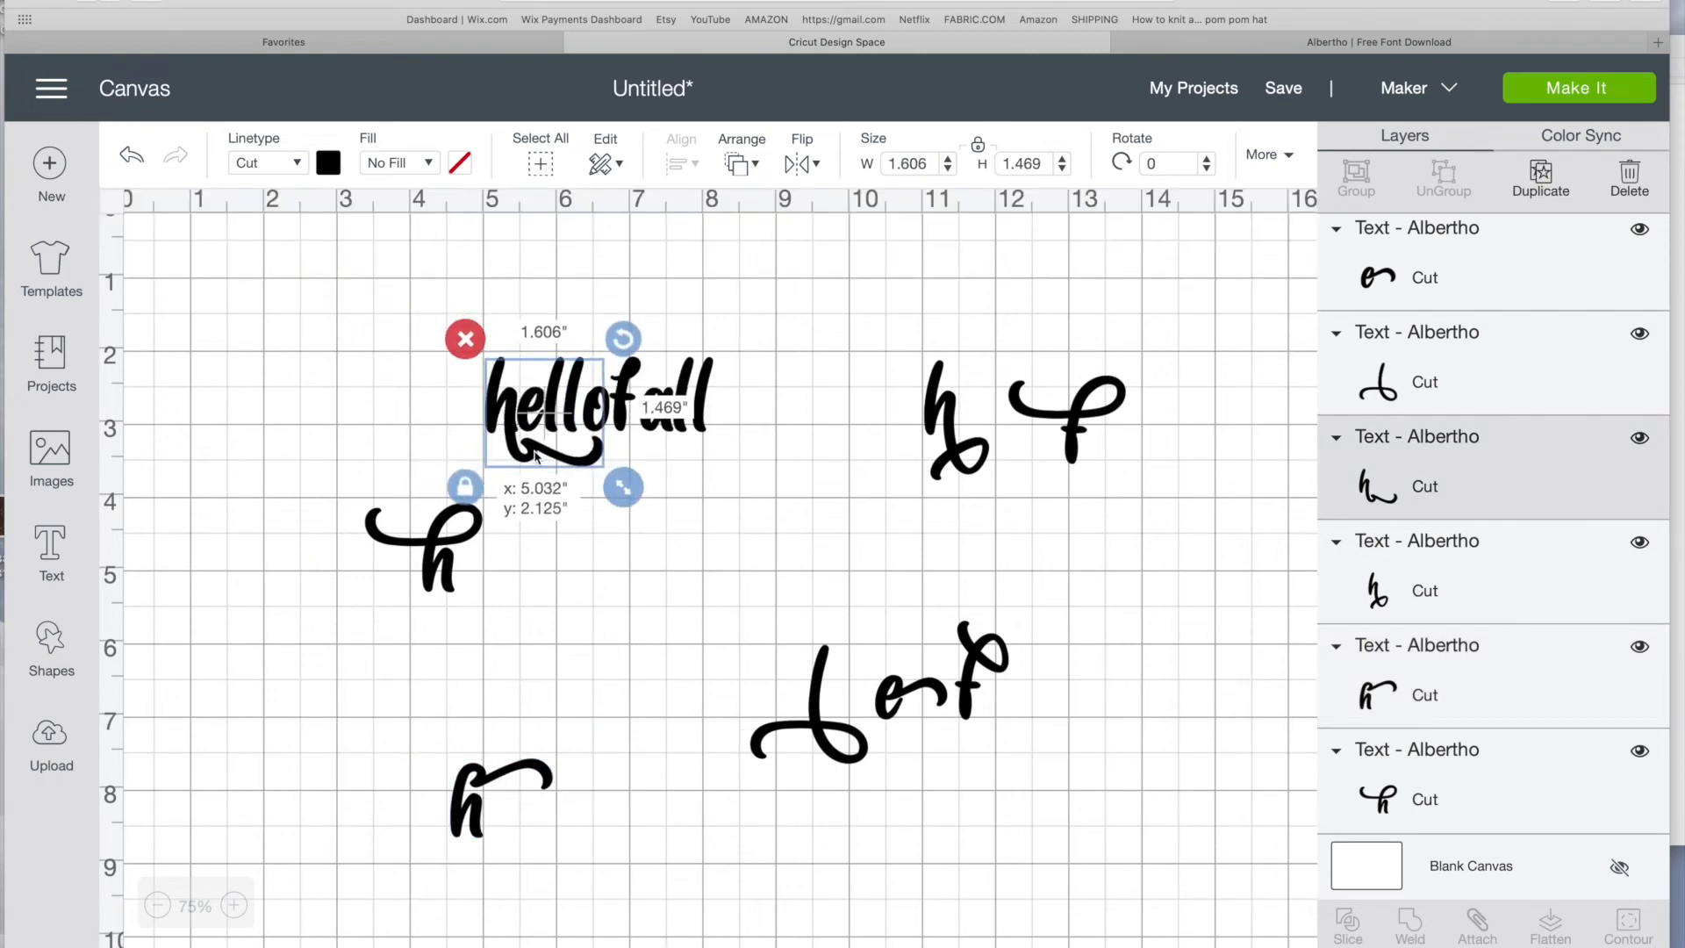
pyautogui.moveTo(536, 456); pyautogui.dragTo(610, 765)
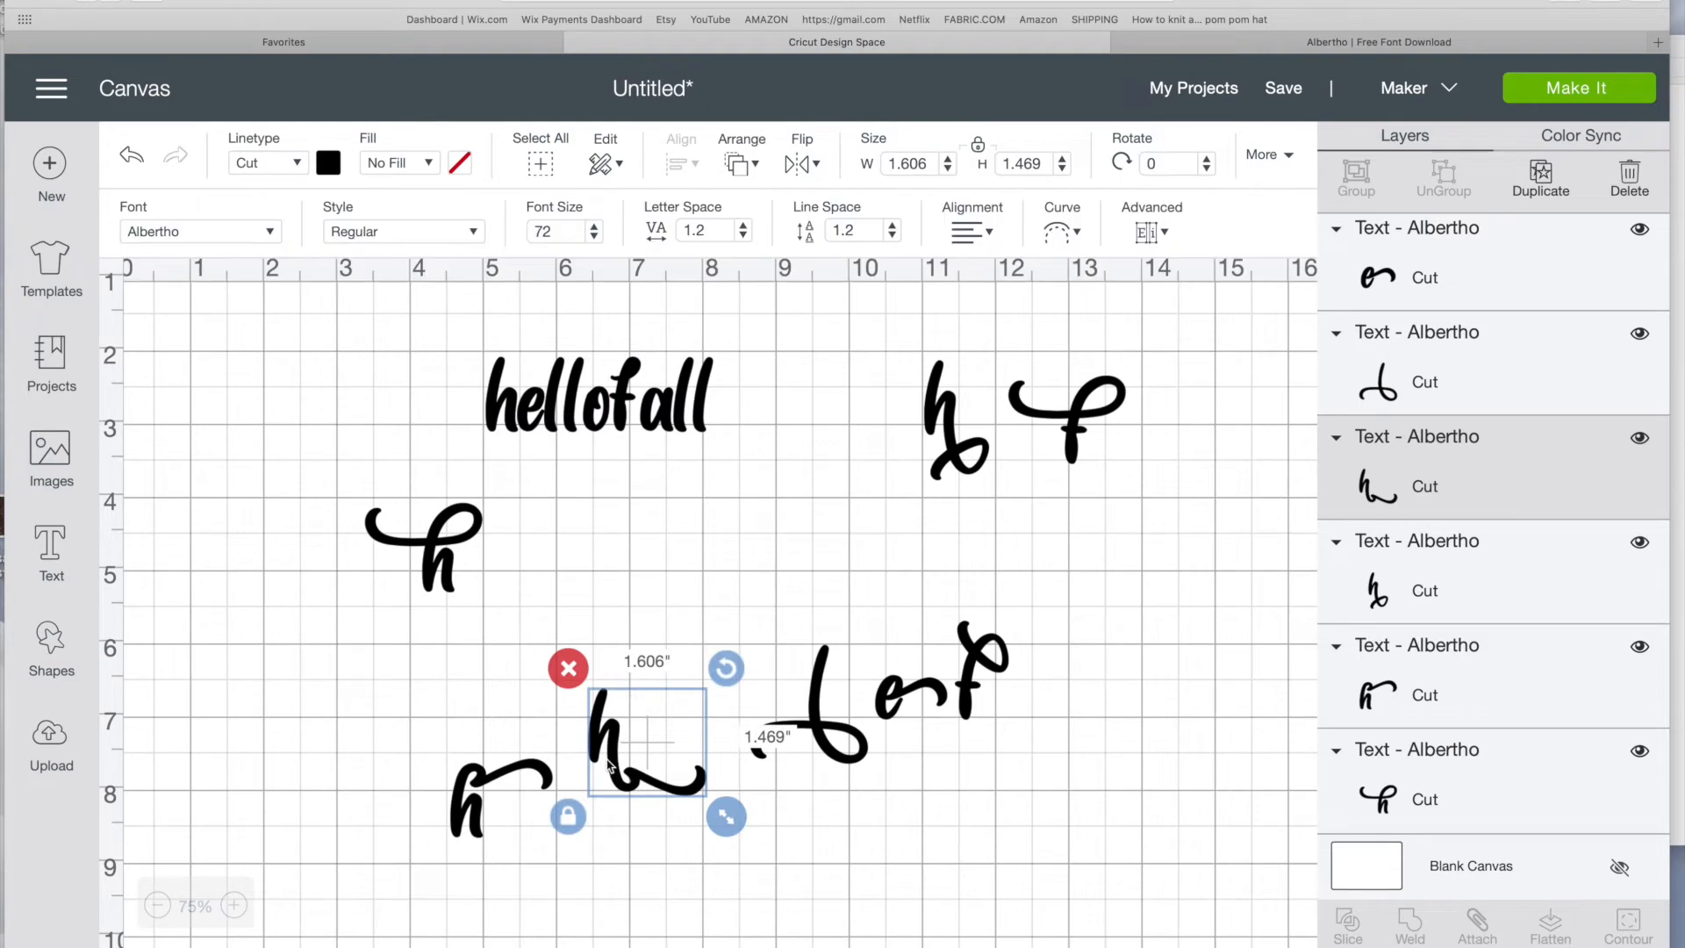
pyautogui.moveTo(458, 594); pyautogui.dragTo(515, 430)
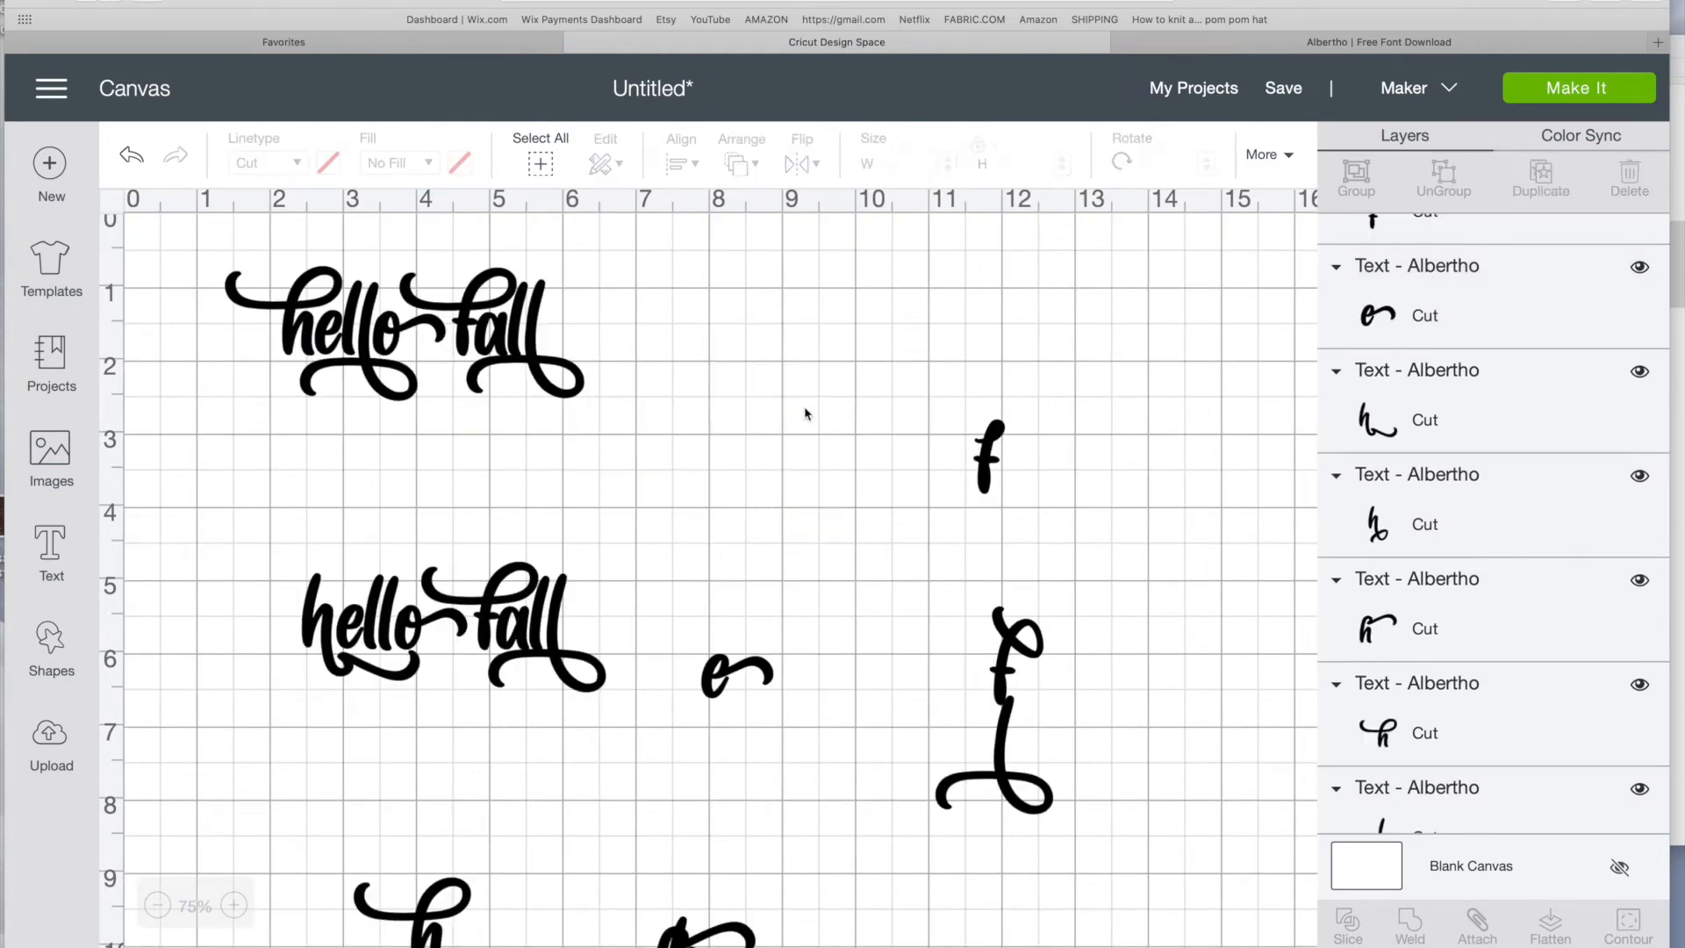
# Delete the second "hello fall" and all spare glyphs, keeping only the uppermost swash version.
pyautogui.click(254, 235)
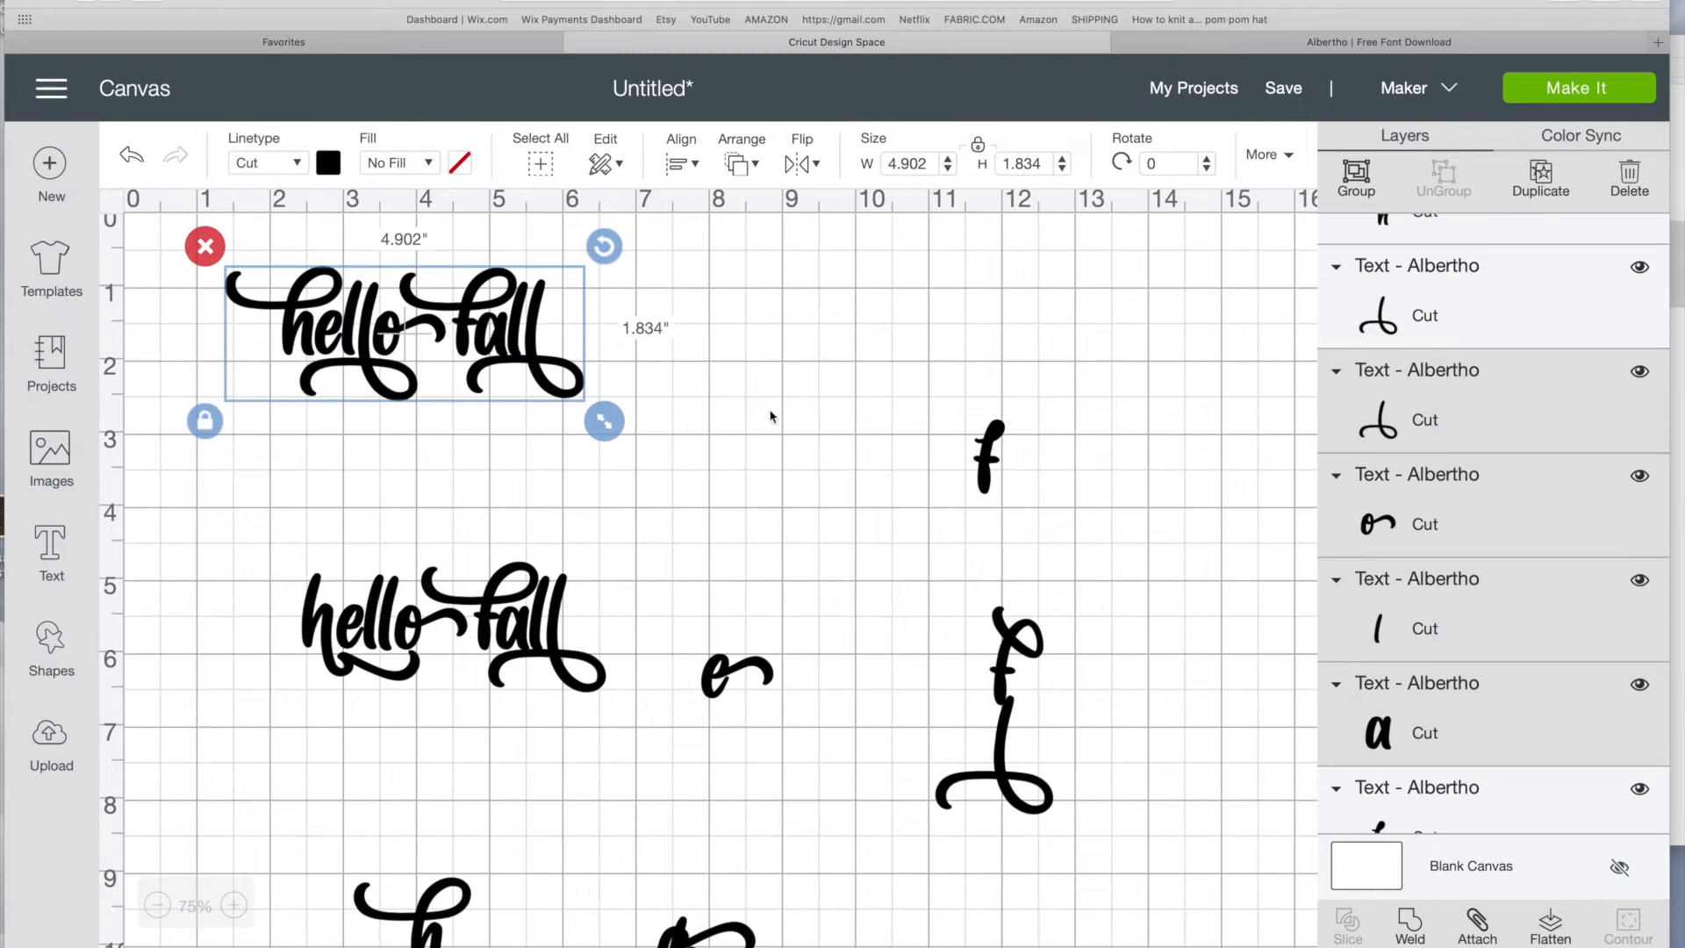
pyautogui.click(771, 415)
pyautogui.scroll(-1, 511, 621)
pyautogui.scroll(-3, 511, 622)
pyautogui.moveTo(234, 378); pyautogui.dragTo(1098, 891)
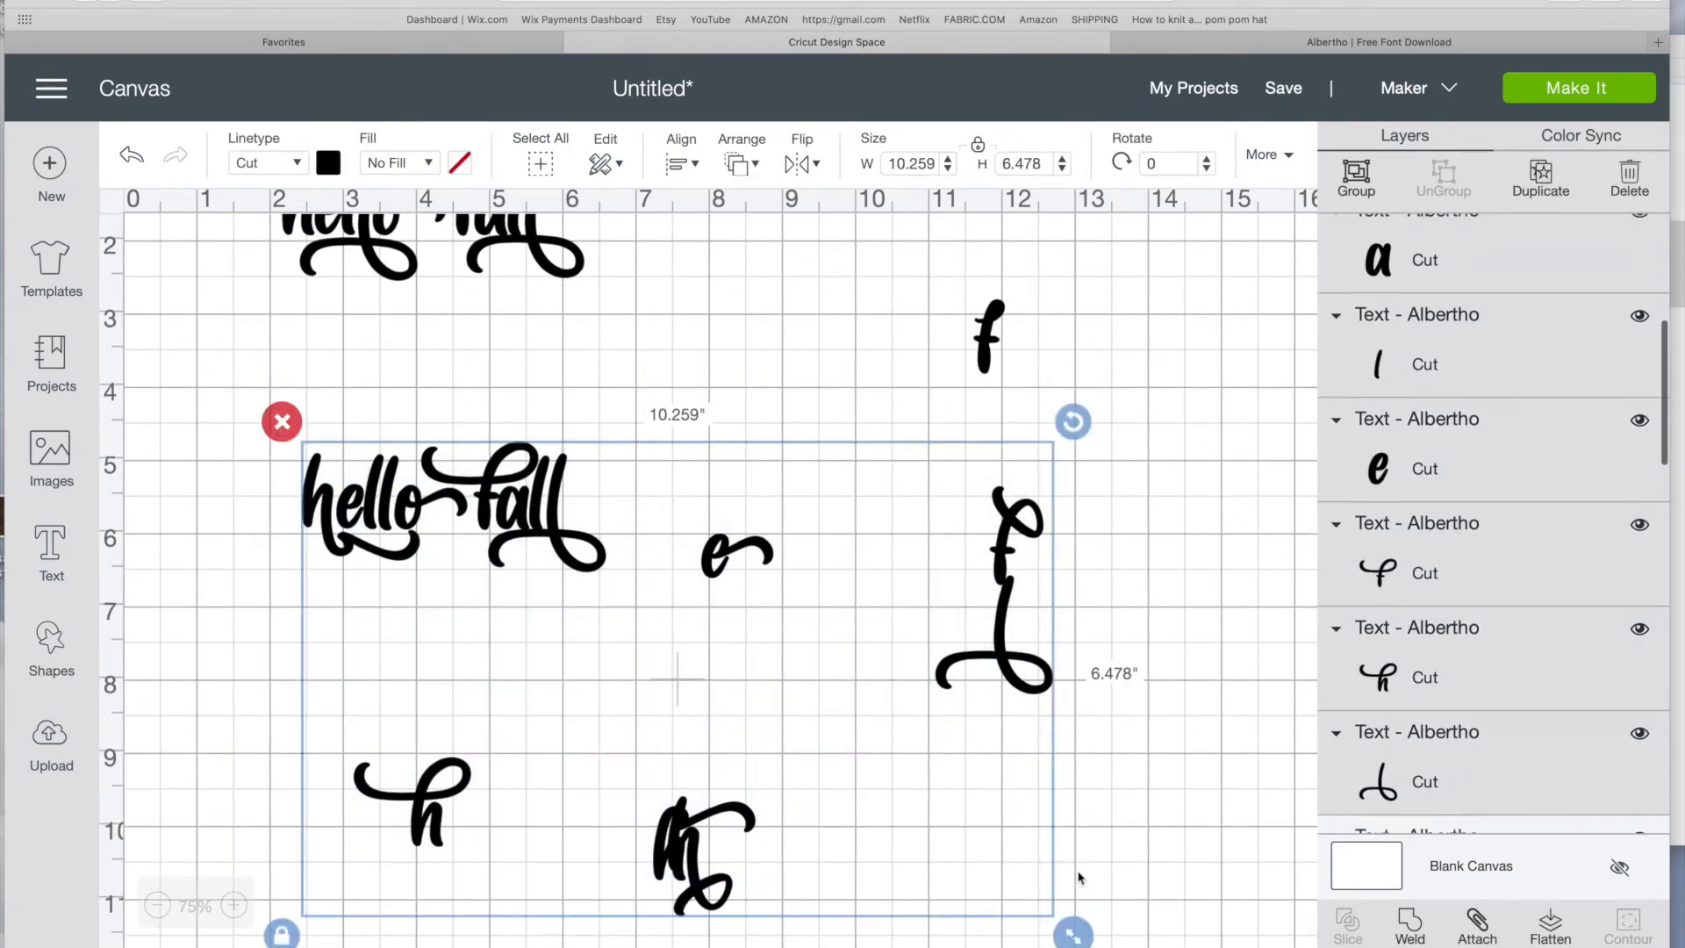
pyautogui.press('Delete')
pyautogui.click(979, 325)
pyautogui.press('Delete')
pyautogui.scroll(3, 861, 375)
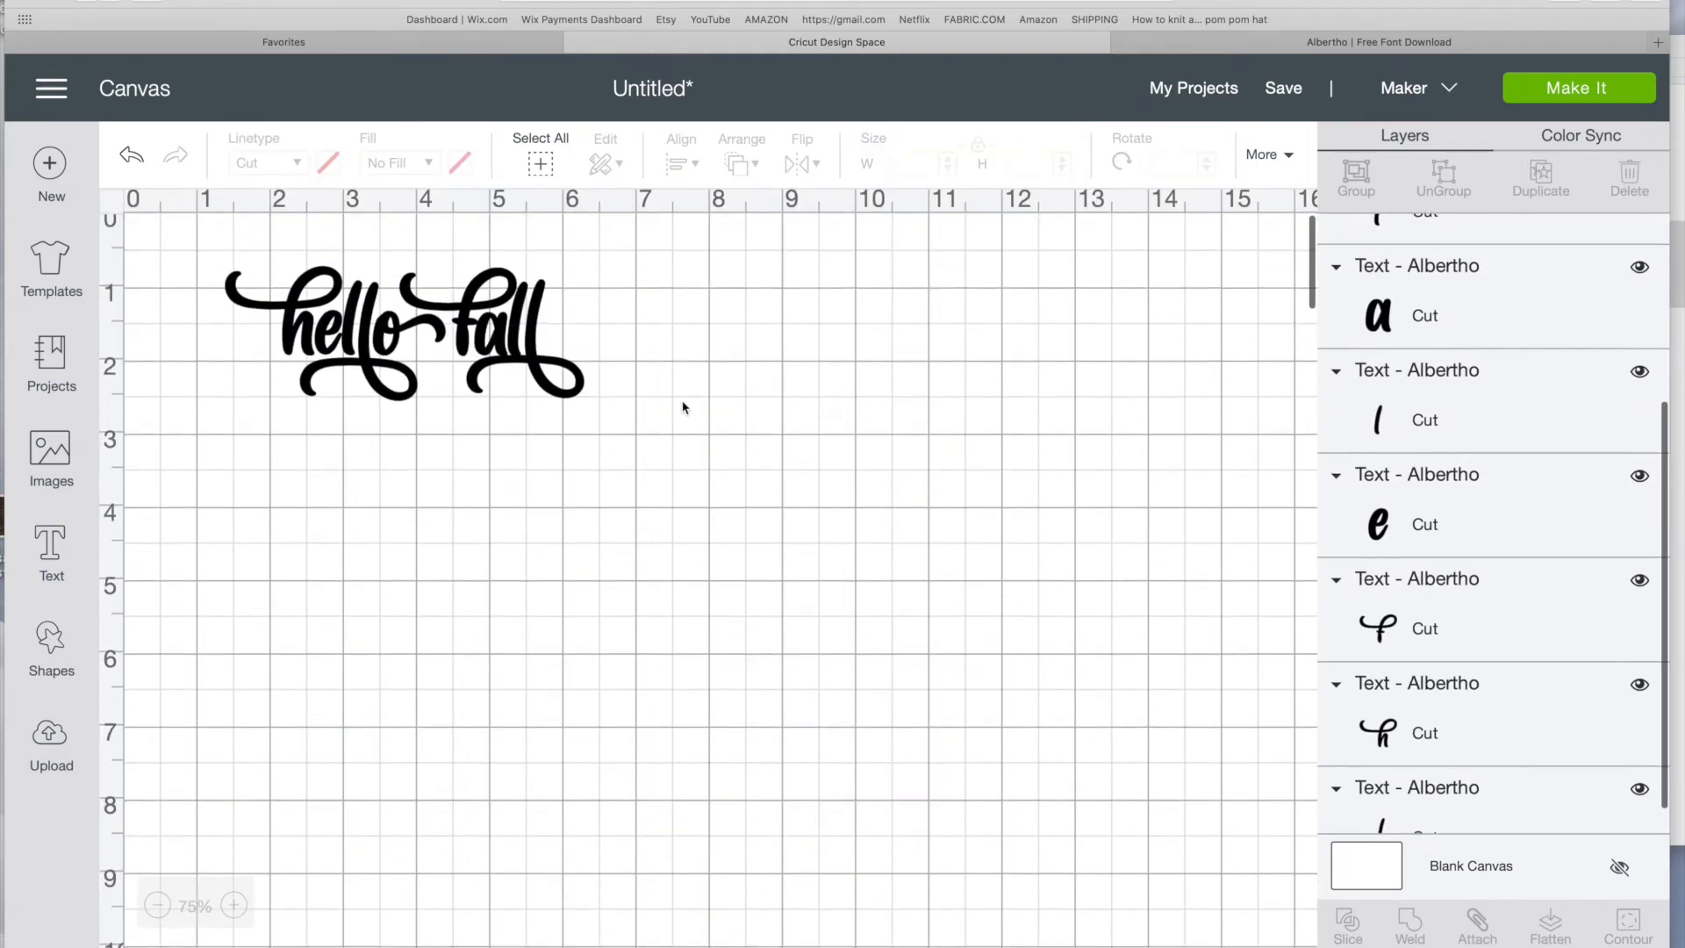
# Enlarge the whole "hello fall" design to about 10.53 by 3.94 inches and move it down on the canvas.
pyautogui.moveTo(685, 437); pyautogui.dragTo(218, 249)
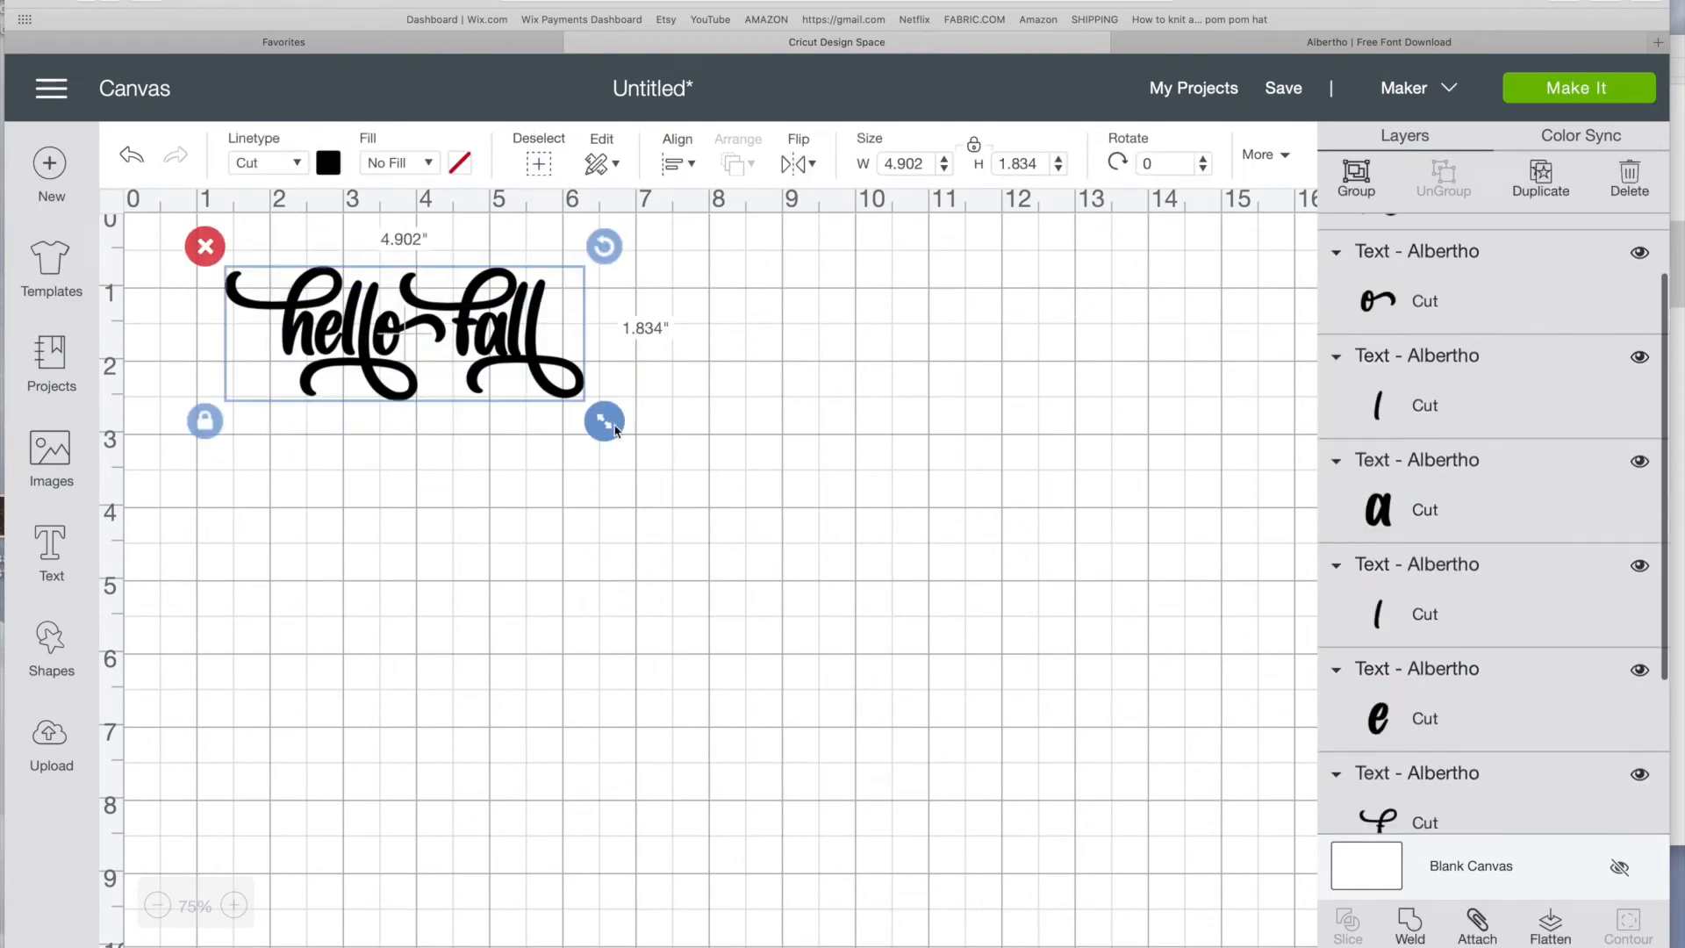
pyautogui.moveTo(607, 422); pyautogui.dragTo(1017, 572)
pyautogui.moveTo(804, 390); pyautogui.dragTo(823, 495)
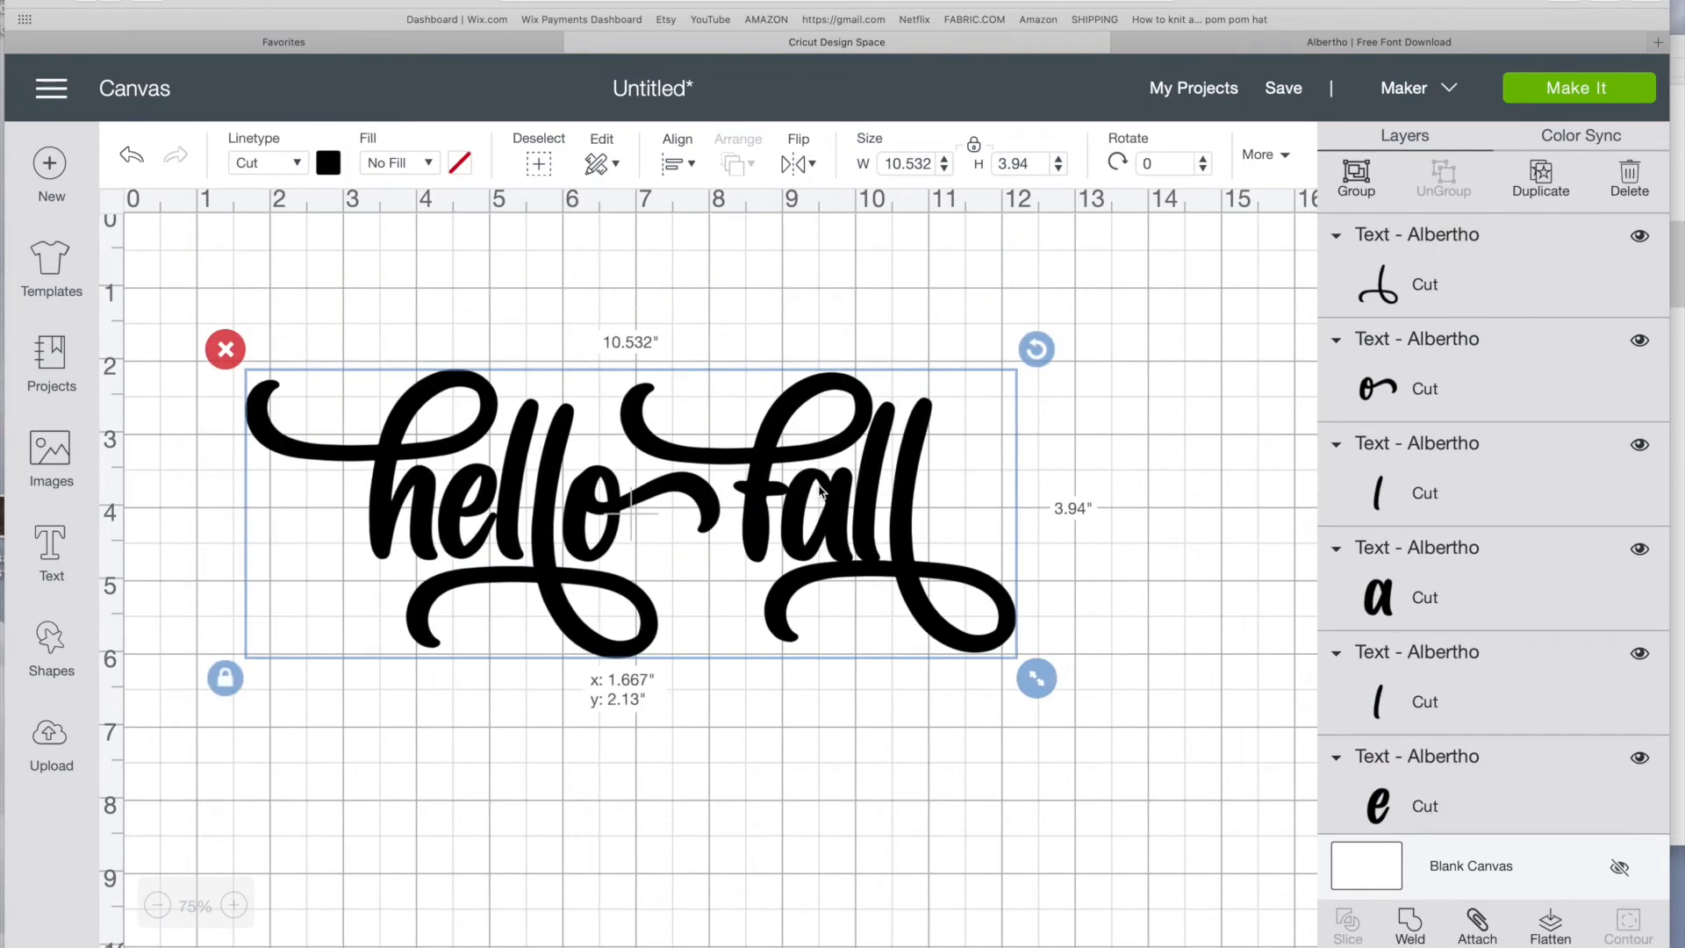
pyautogui.click(1119, 408)
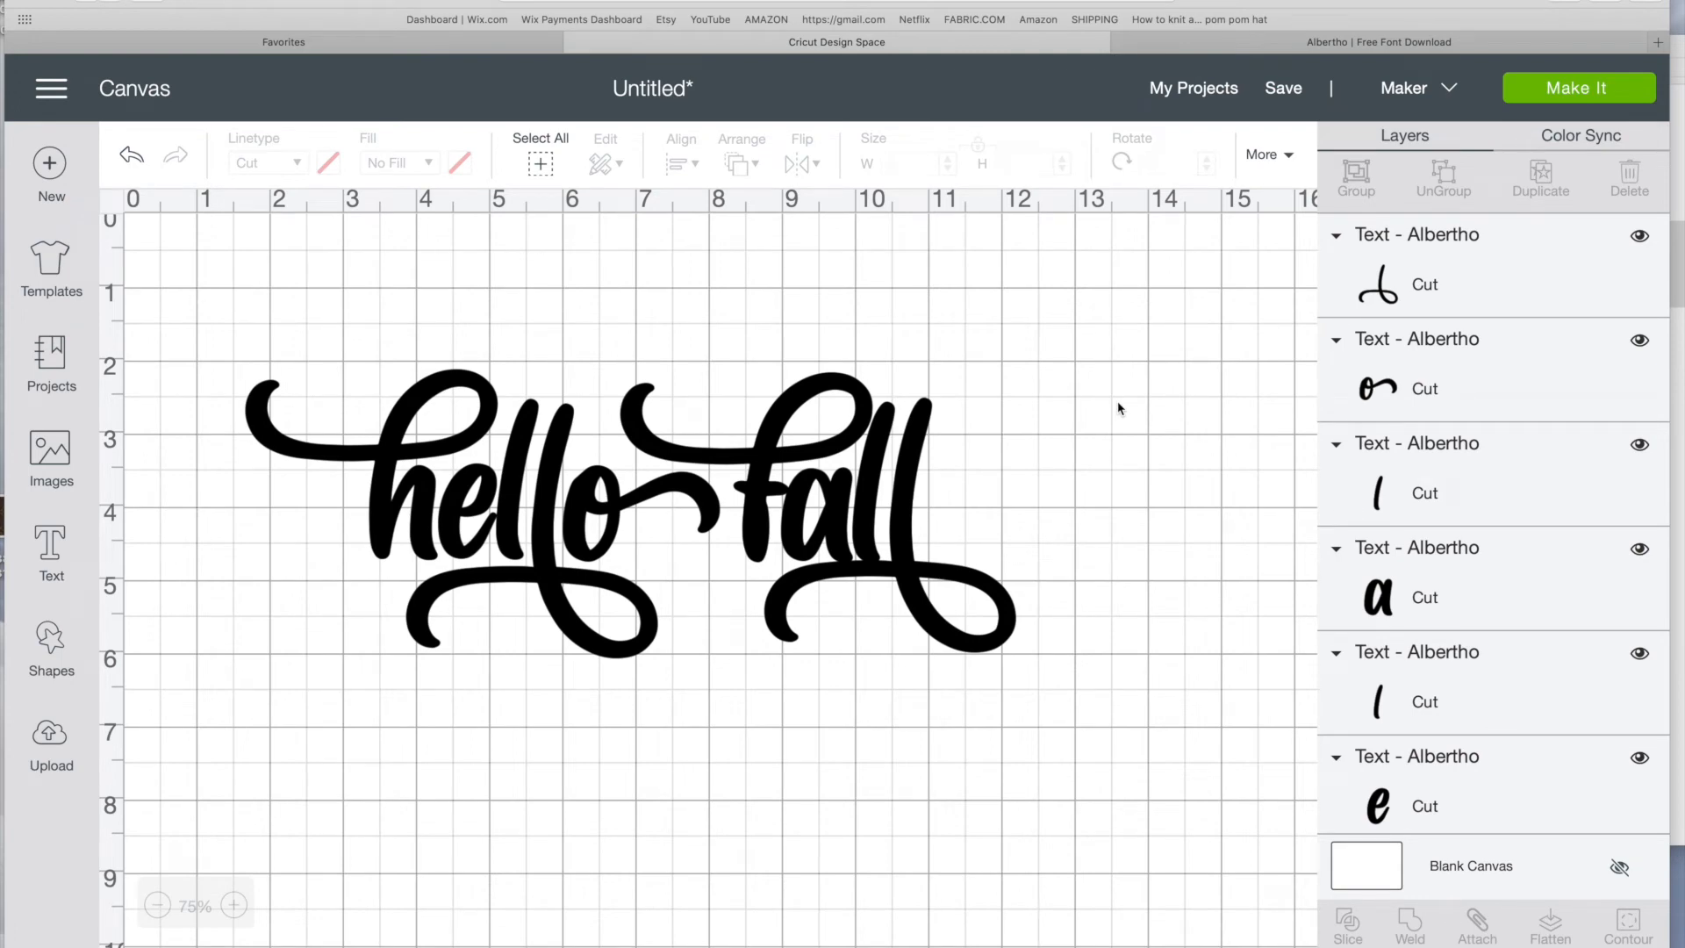
# Nudge the swash h closer to the e in "hello" and raise the lower-looped l slightly.
pyautogui.click(486, 537)
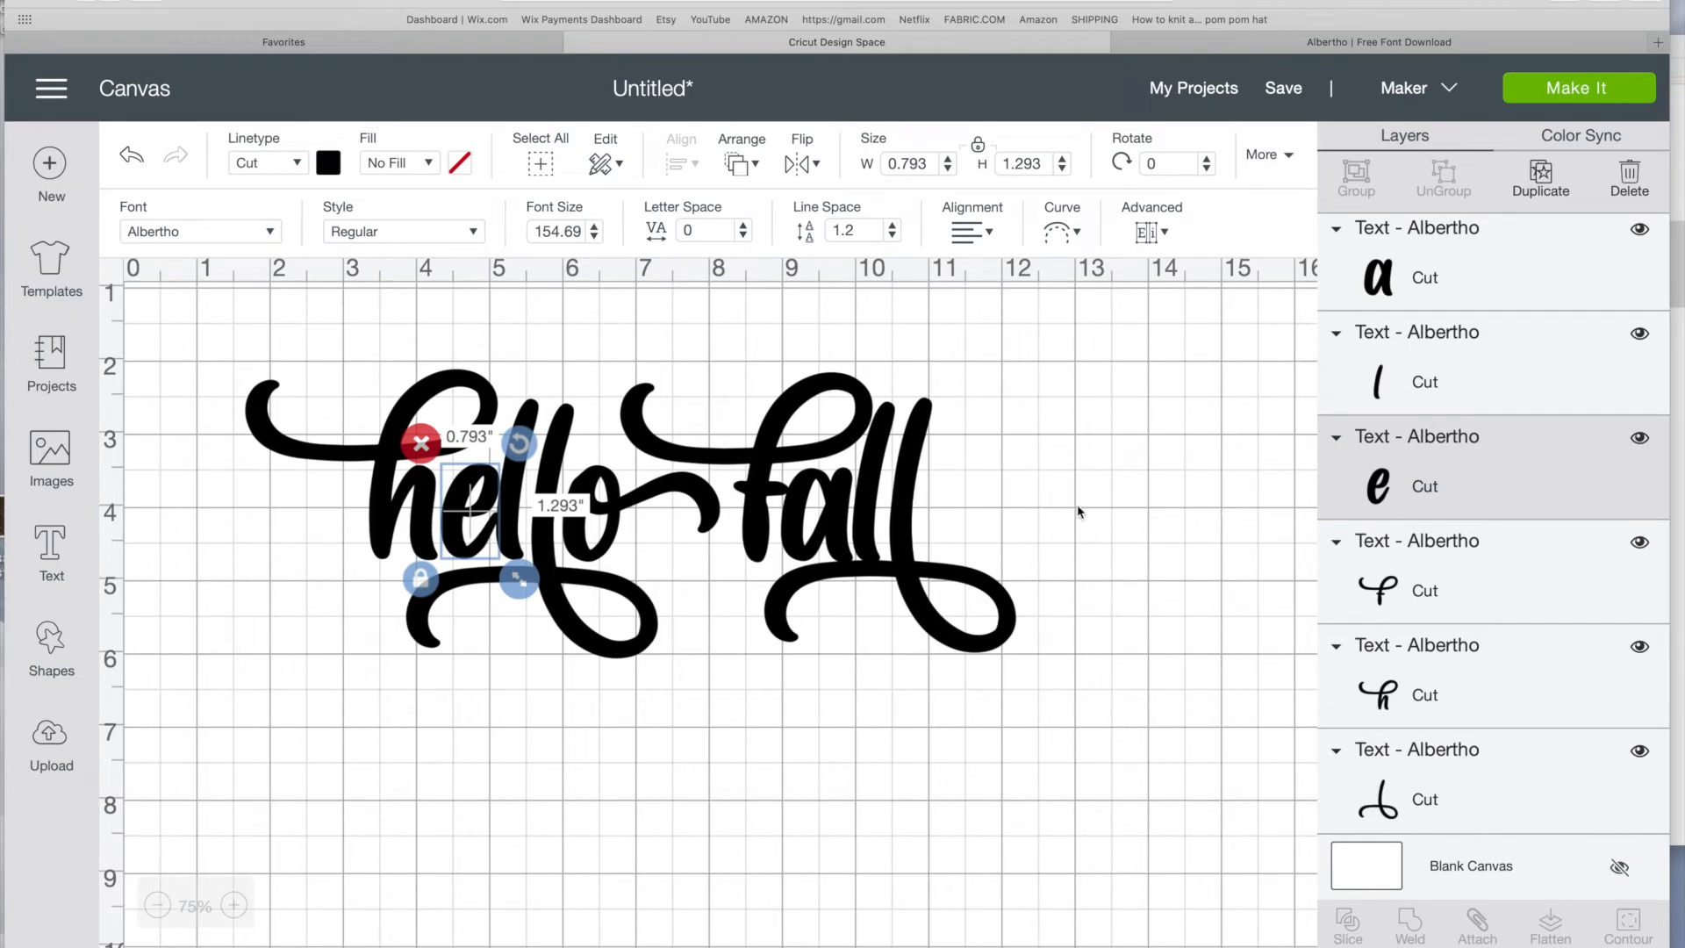
pyautogui.moveTo(460, 530); pyautogui.dragTo(438, 539)
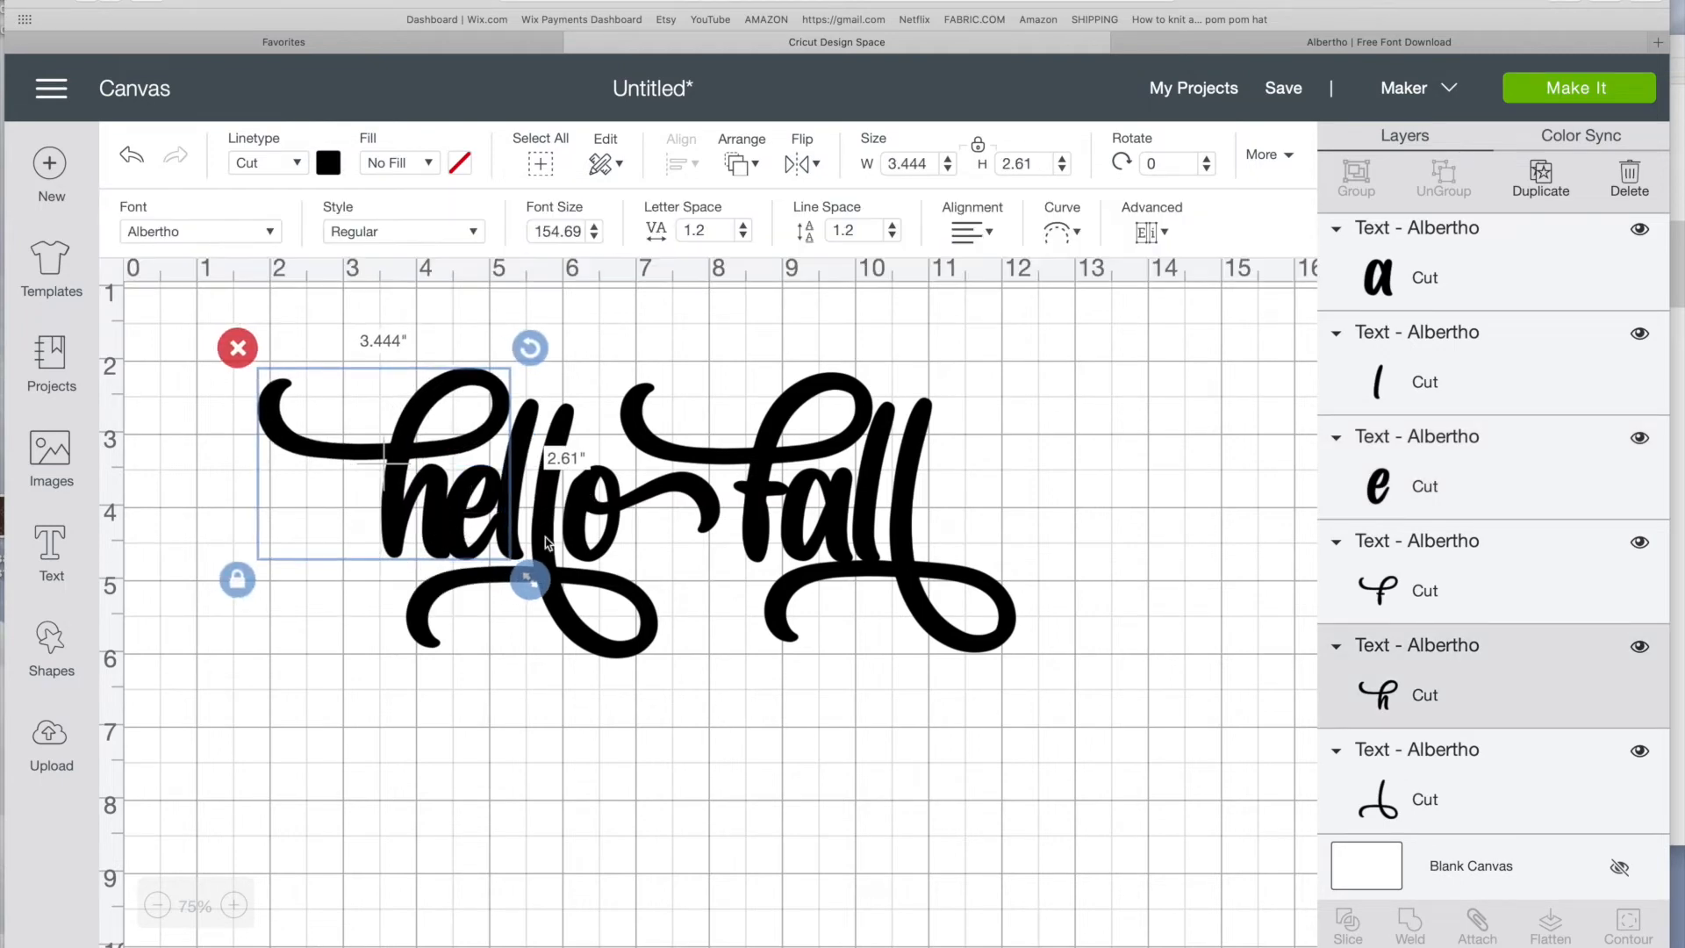
pyautogui.click(570, 586)
pyautogui.moveTo(570, 587); pyautogui.dragTo(566, 575)
pyautogui.moveTo(383, 539); pyautogui.dragTo(393, 527)
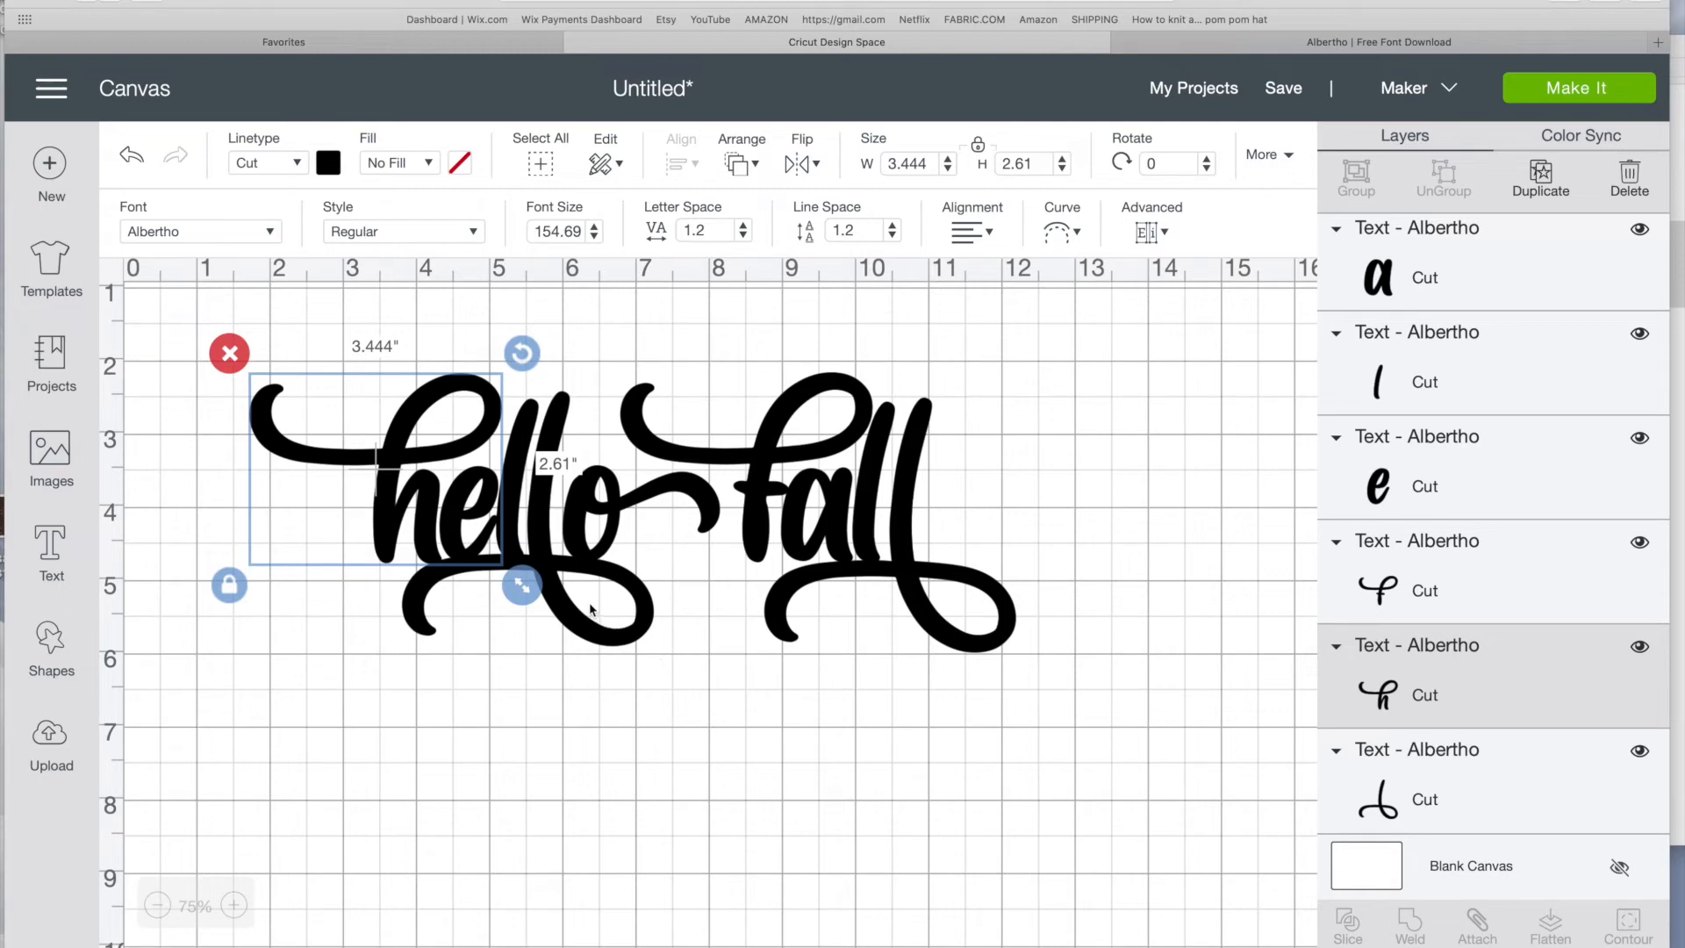
# Fine-tune the swash h in "hello", try shifting it further right, and undo that last shift.
pyautogui.click(729, 662)
pyautogui.moveTo(426, 547); pyautogui.dragTo(426, 553)
pyautogui.click(478, 553)
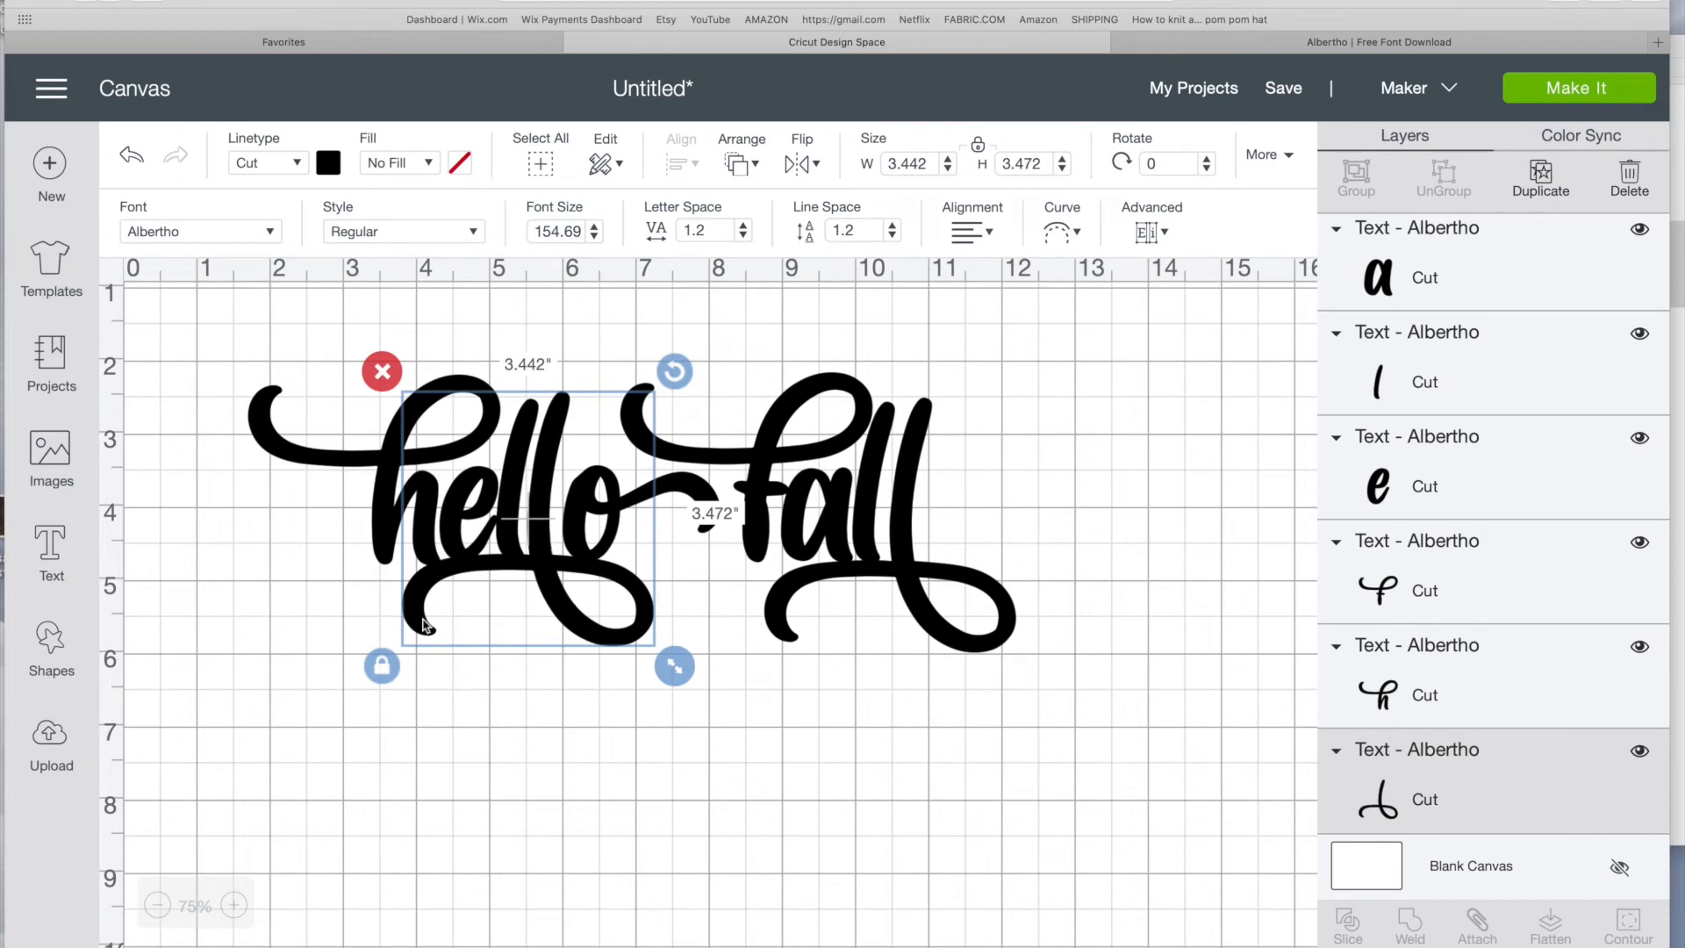
pyautogui.click(565, 351)
pyautogui.moveTo(422, 496); pyautogui.dragTo(431, 497)
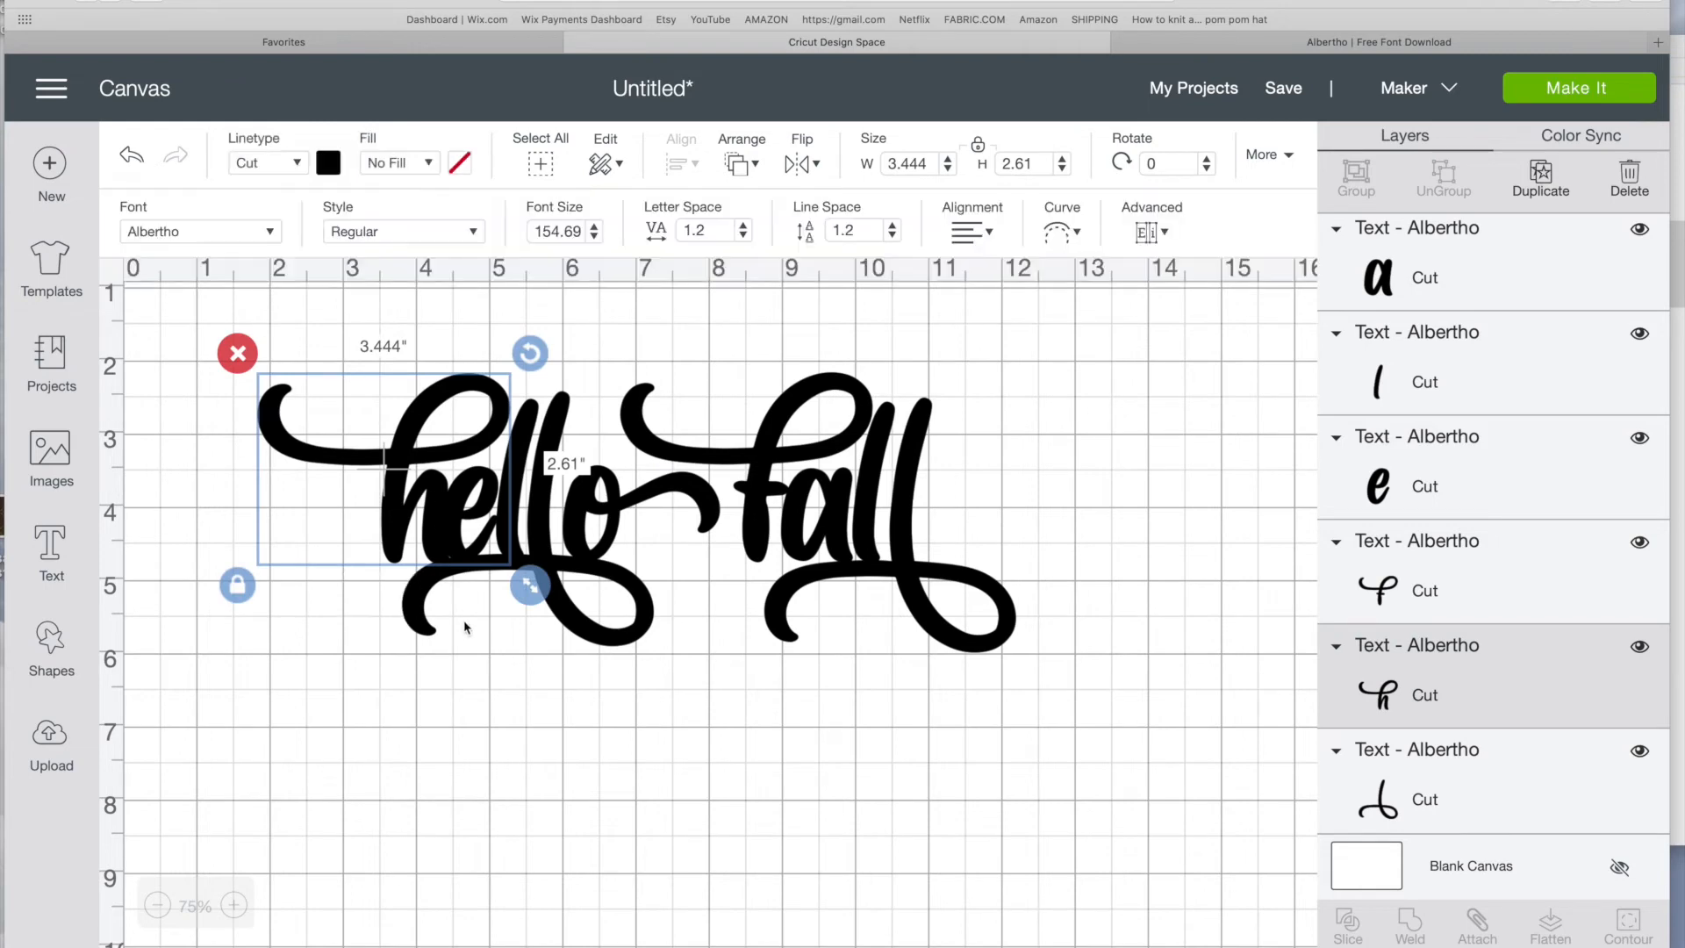
pyautogui.click(138, 163)
# Nudge the flourished o of "hello" slightly left and fine-tune the positions of the f and lower-looped l in "fall".
pyautogui.moveTo(624, 519); pyautogui.dragTo(616, 518)
pyautogui.click(752, 524)
pyautogui.click(1018, 625)
pyautogui.moveTo(974, 604); pyautogui.dragTo(971, 594)
pyautogui.click(1201, 516)
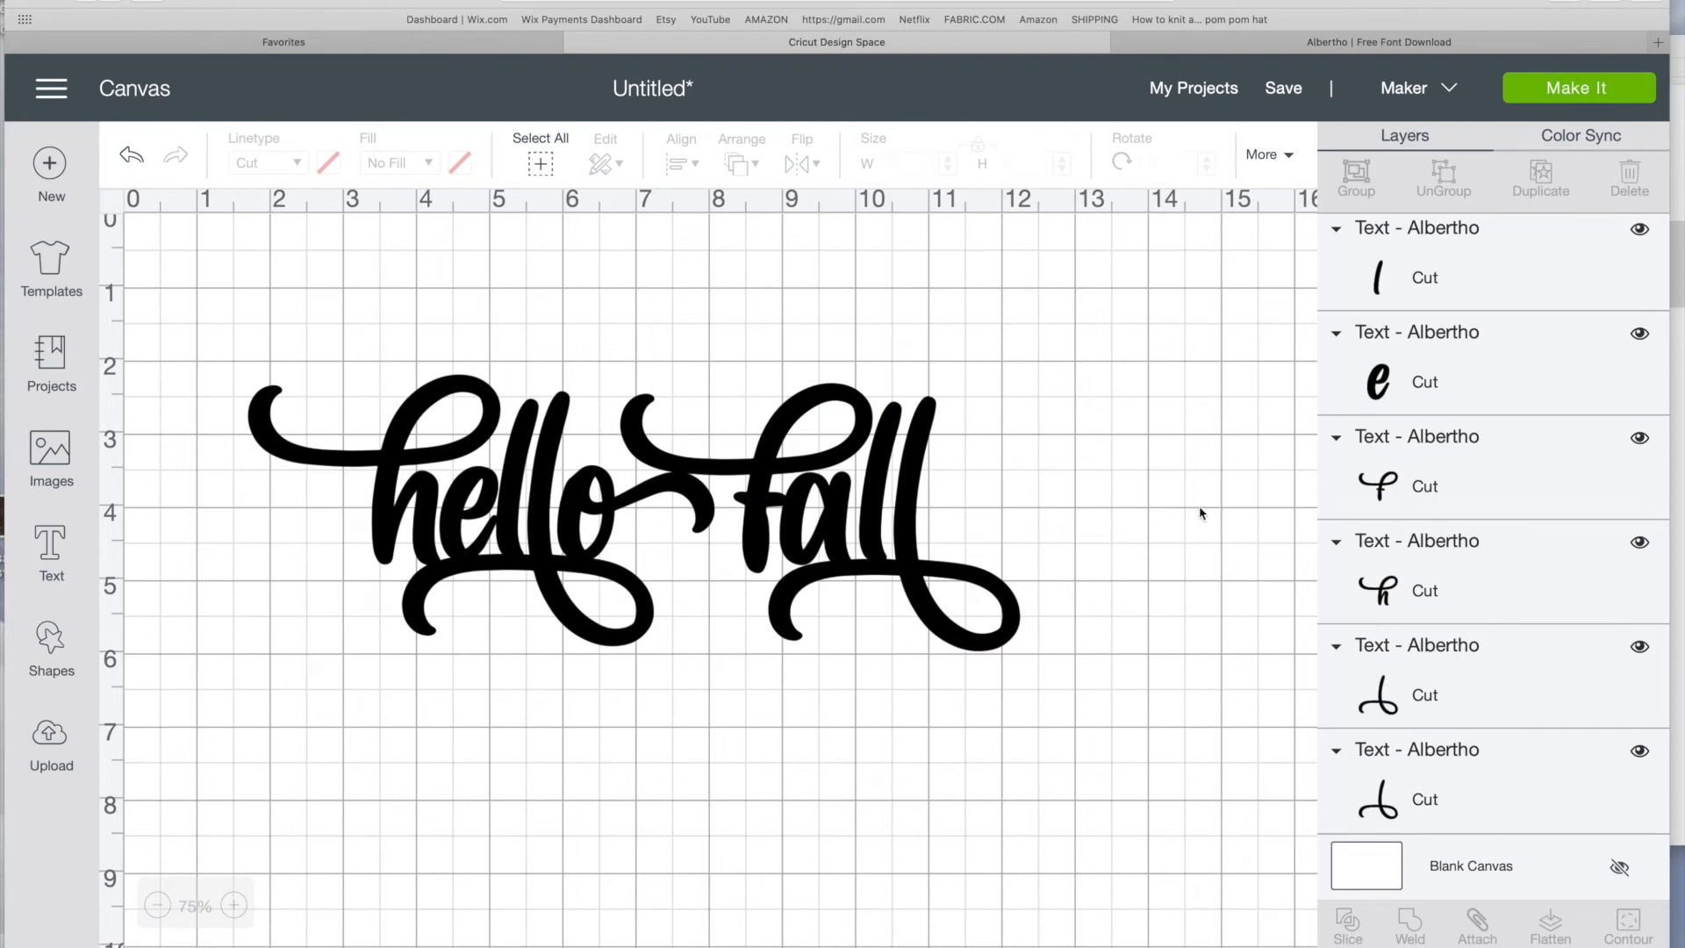
# Change the material colour of all "hello fall" letters to white.
pyautogui.moveTo(217, 288); pyautogui.dragTo(1072, 676)
pyautogui.click(328, 163)
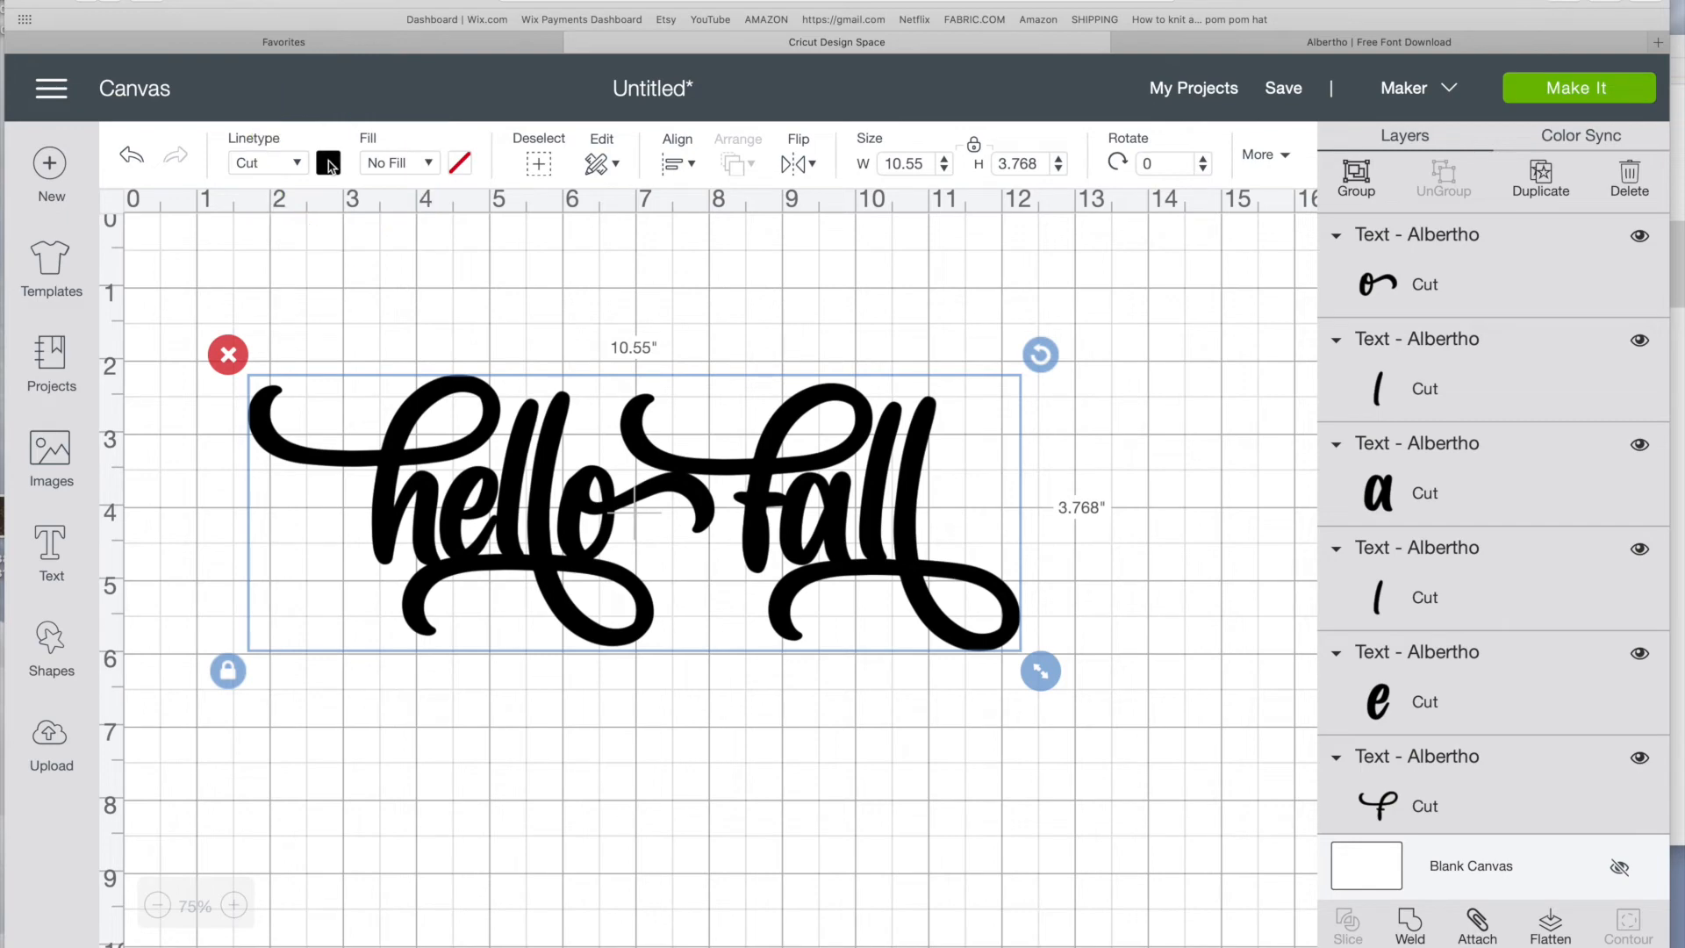
pyautogui.click(334, 167)
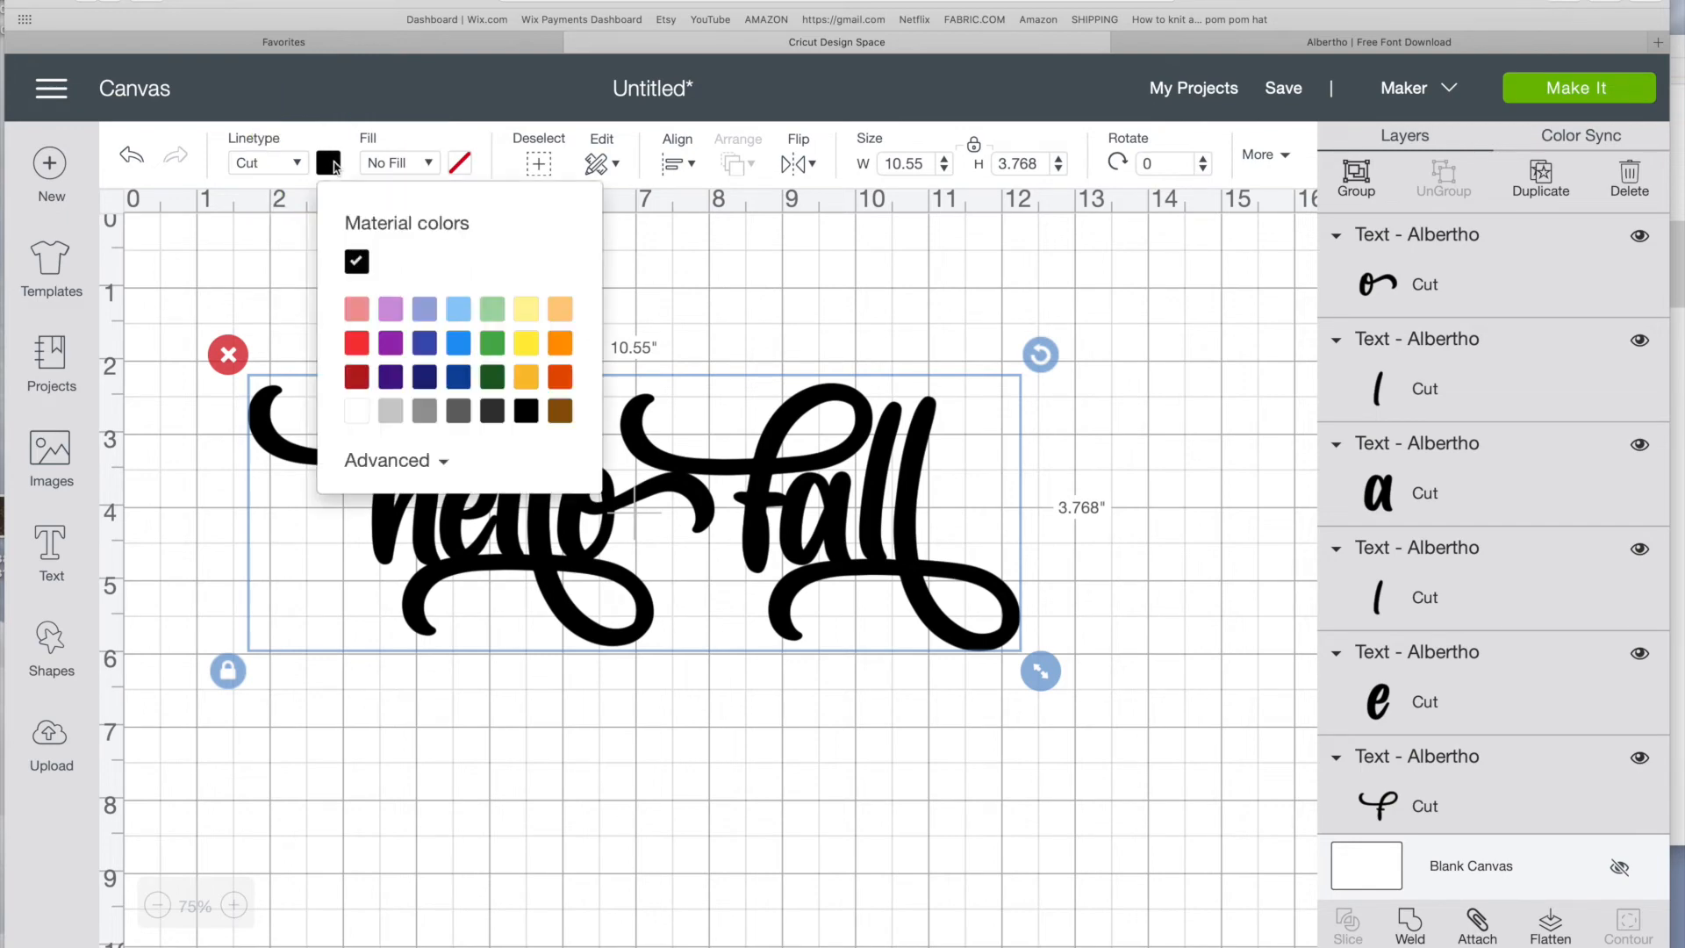
pyautogui.click(724, 312)
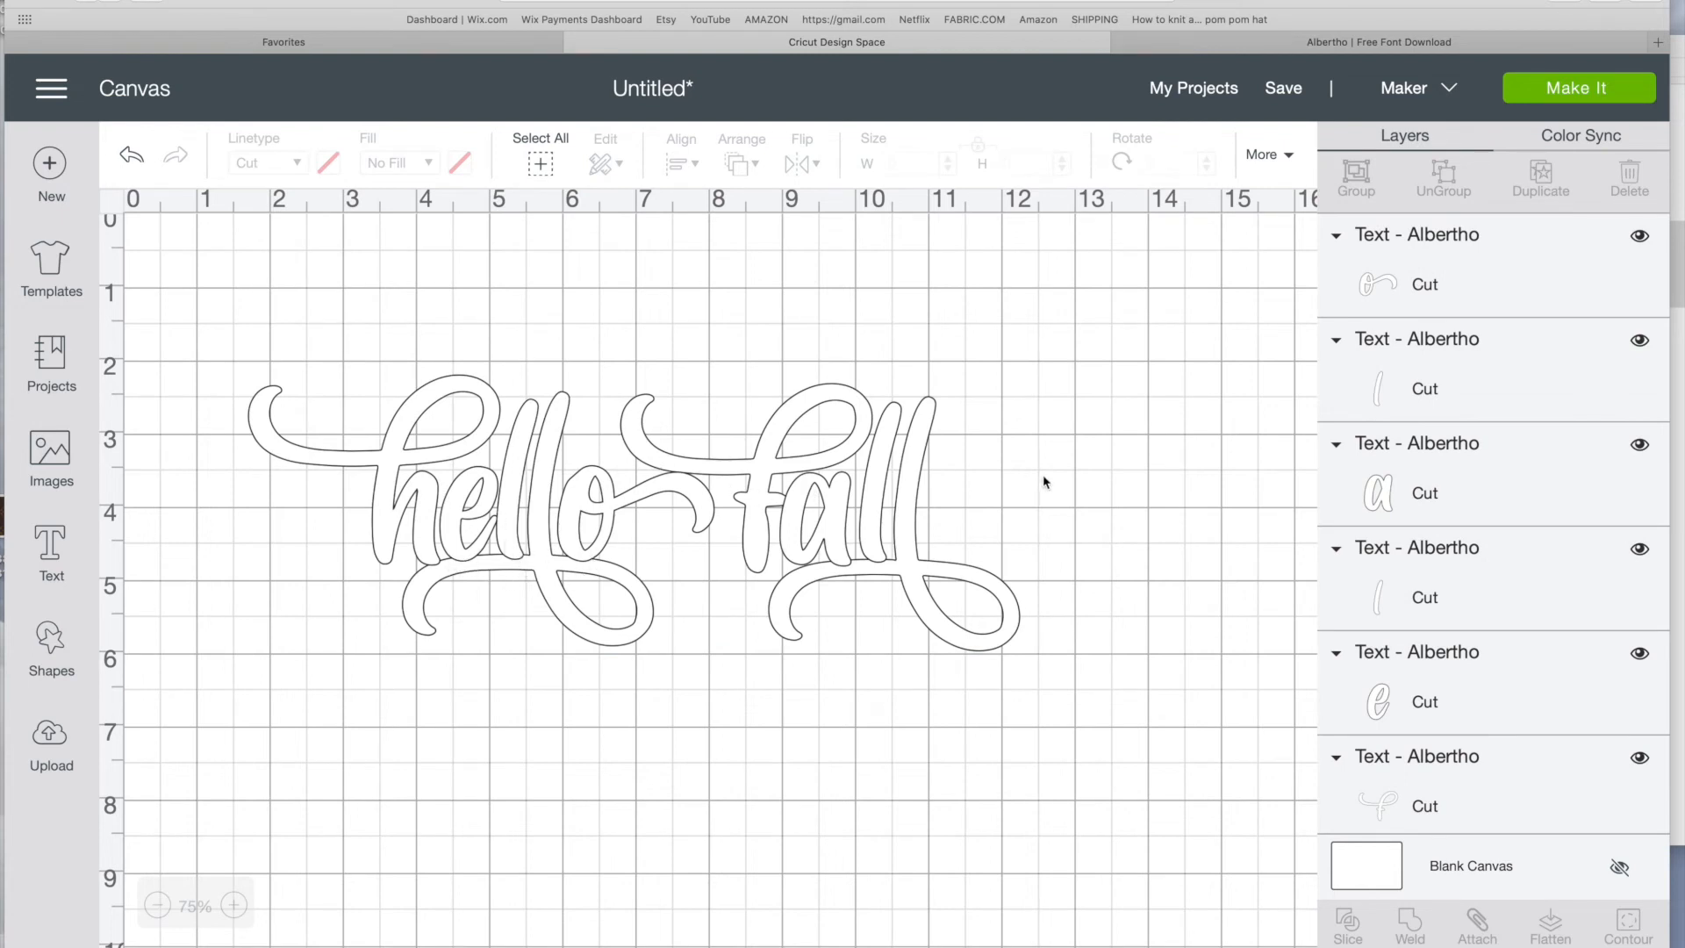
# Duplicate the whole white "hello fall" design and move the copy below the original.
pyautogui.moveTo(230, 313); pyautogui.dragTo(1190, 718)
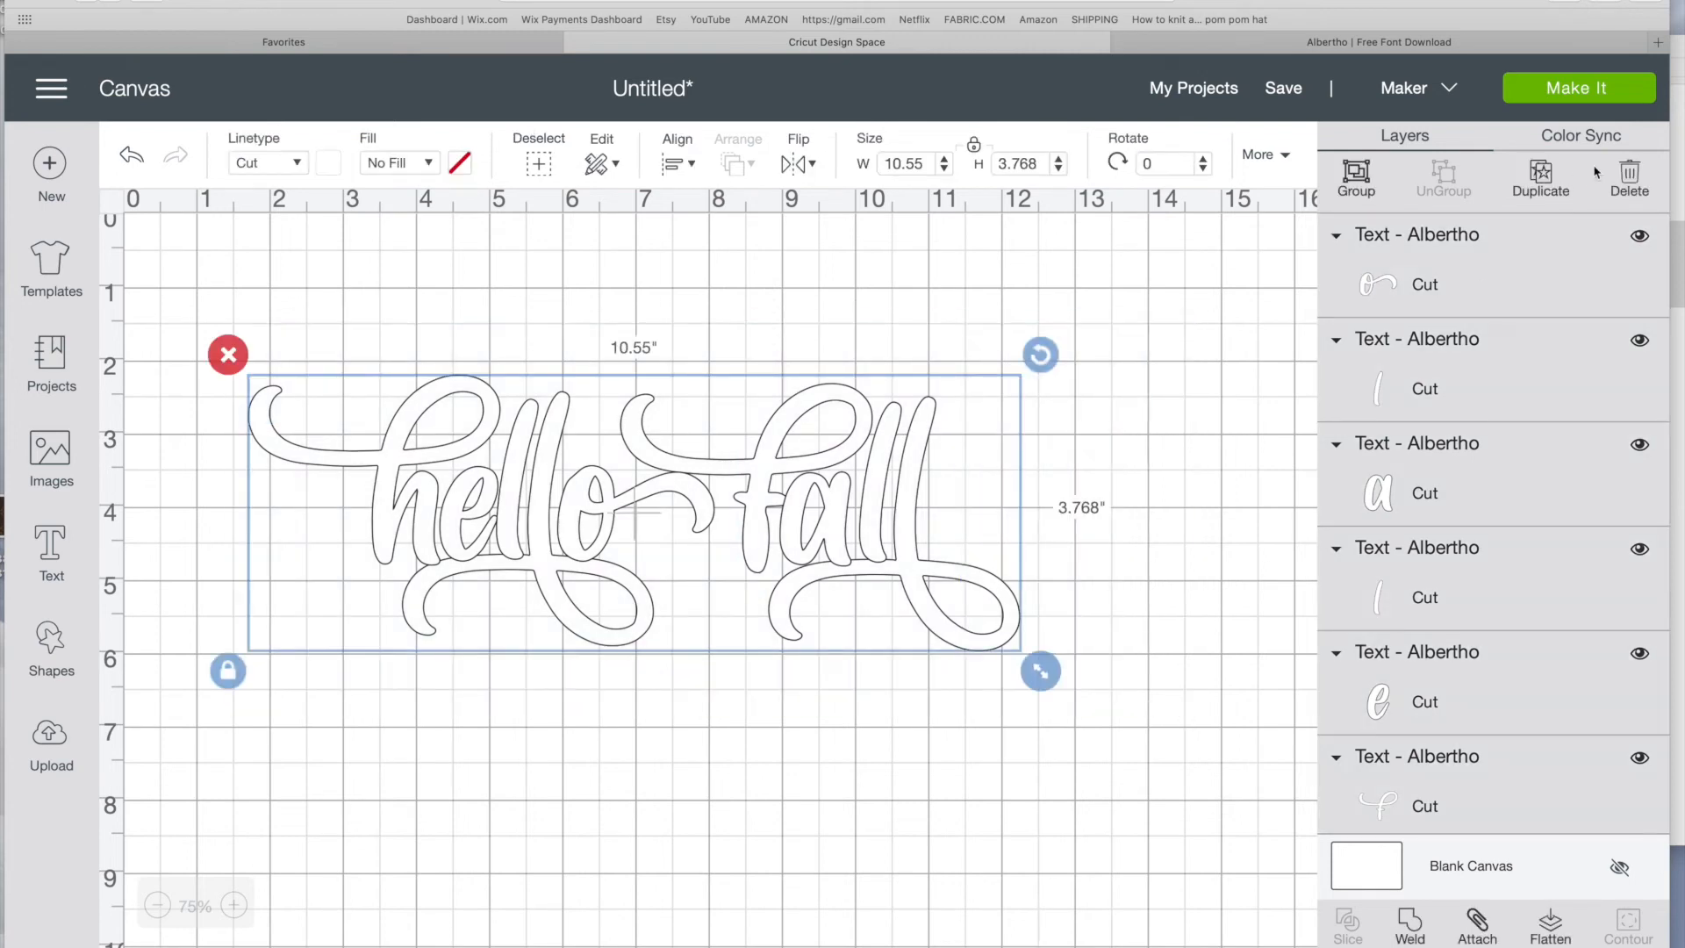
pyautogui.click(1549, 180)
pyautogui.moveTo(786, 567); pyautogui.dragTo(804, 863)
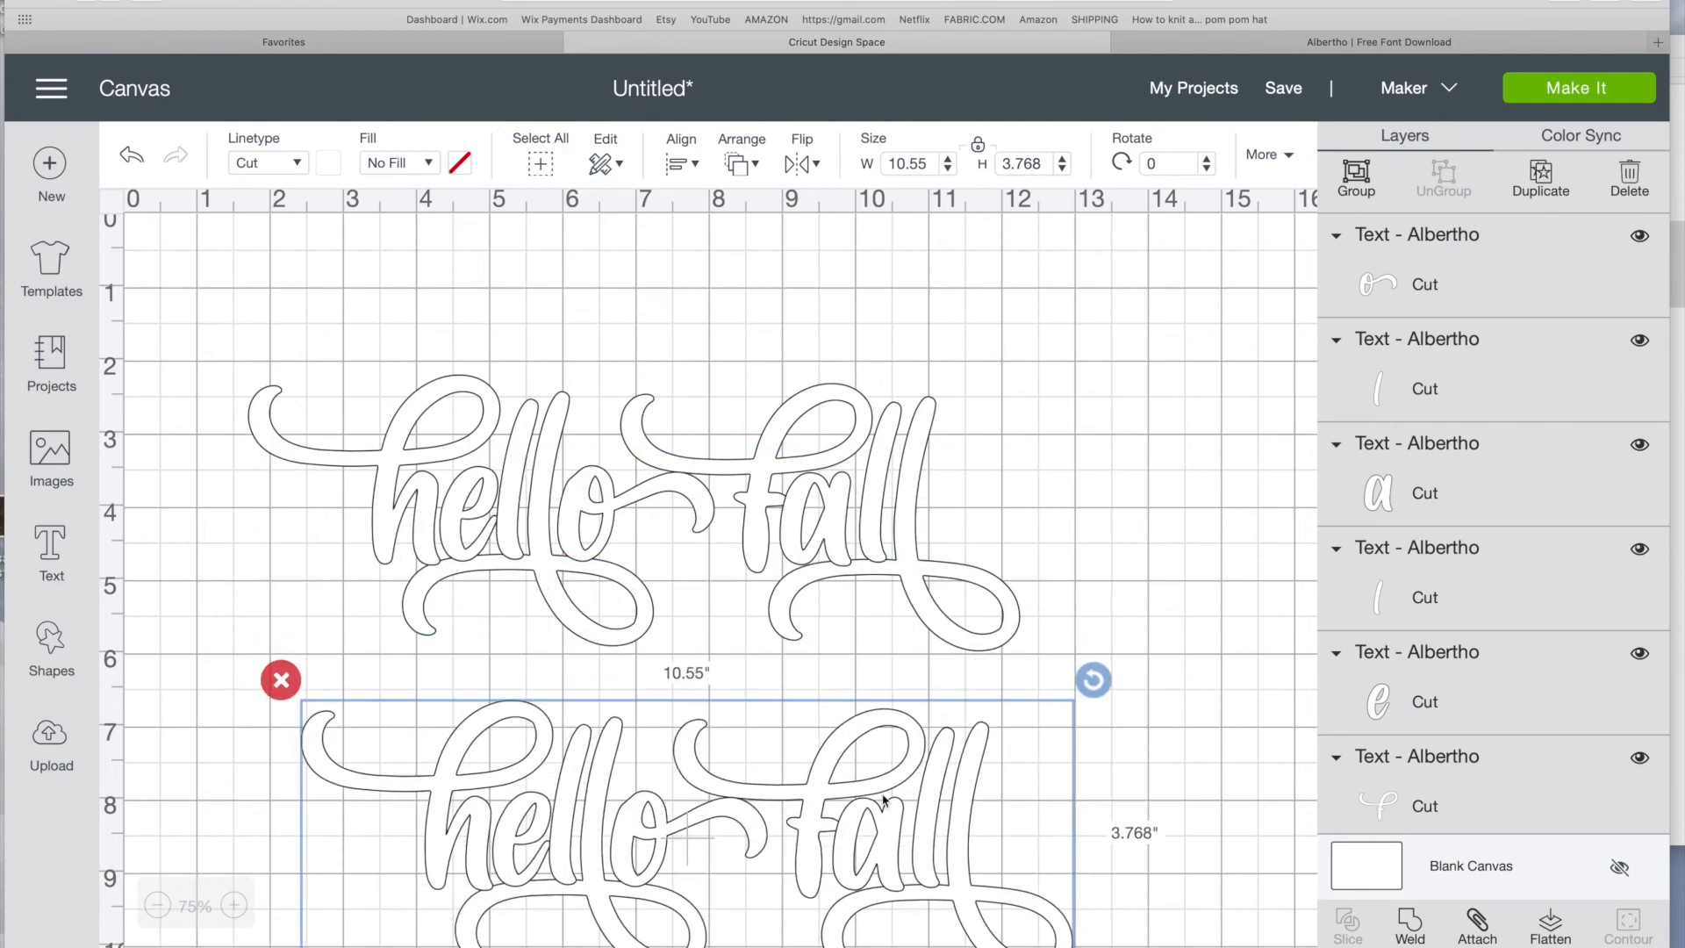
# Group the duplicated "hello fall" letters, then collapse the group's layers and hide the group from the canvas.
pyautogui.click(1356, 175)
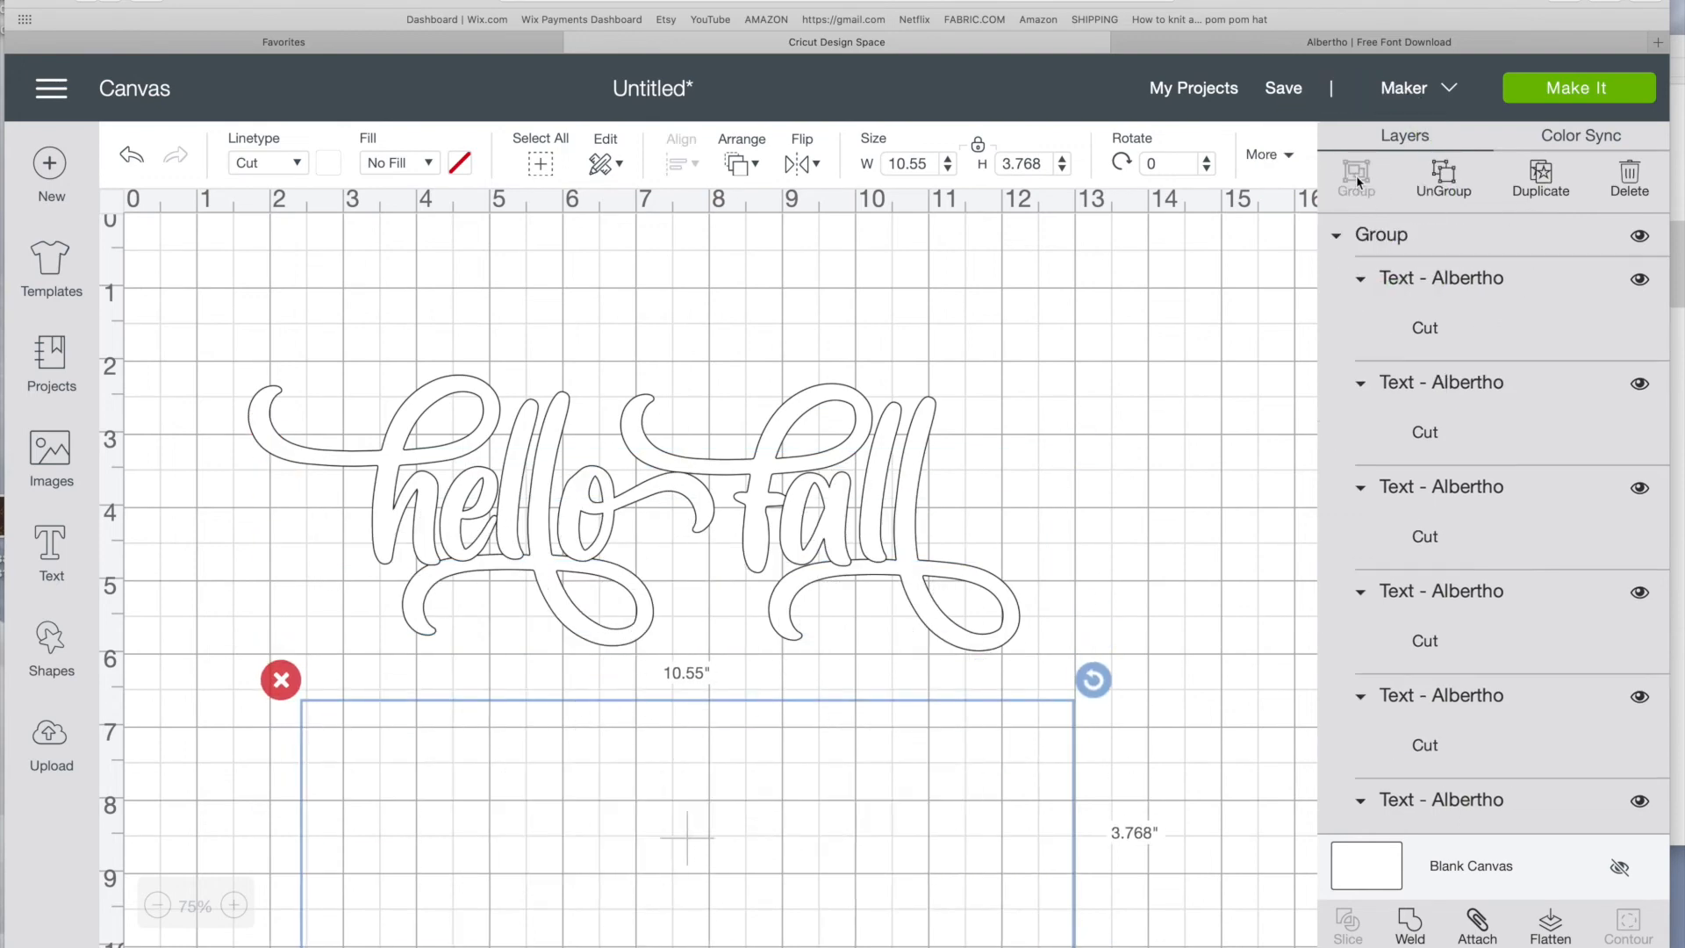
pyautogui.click(1640, 237)
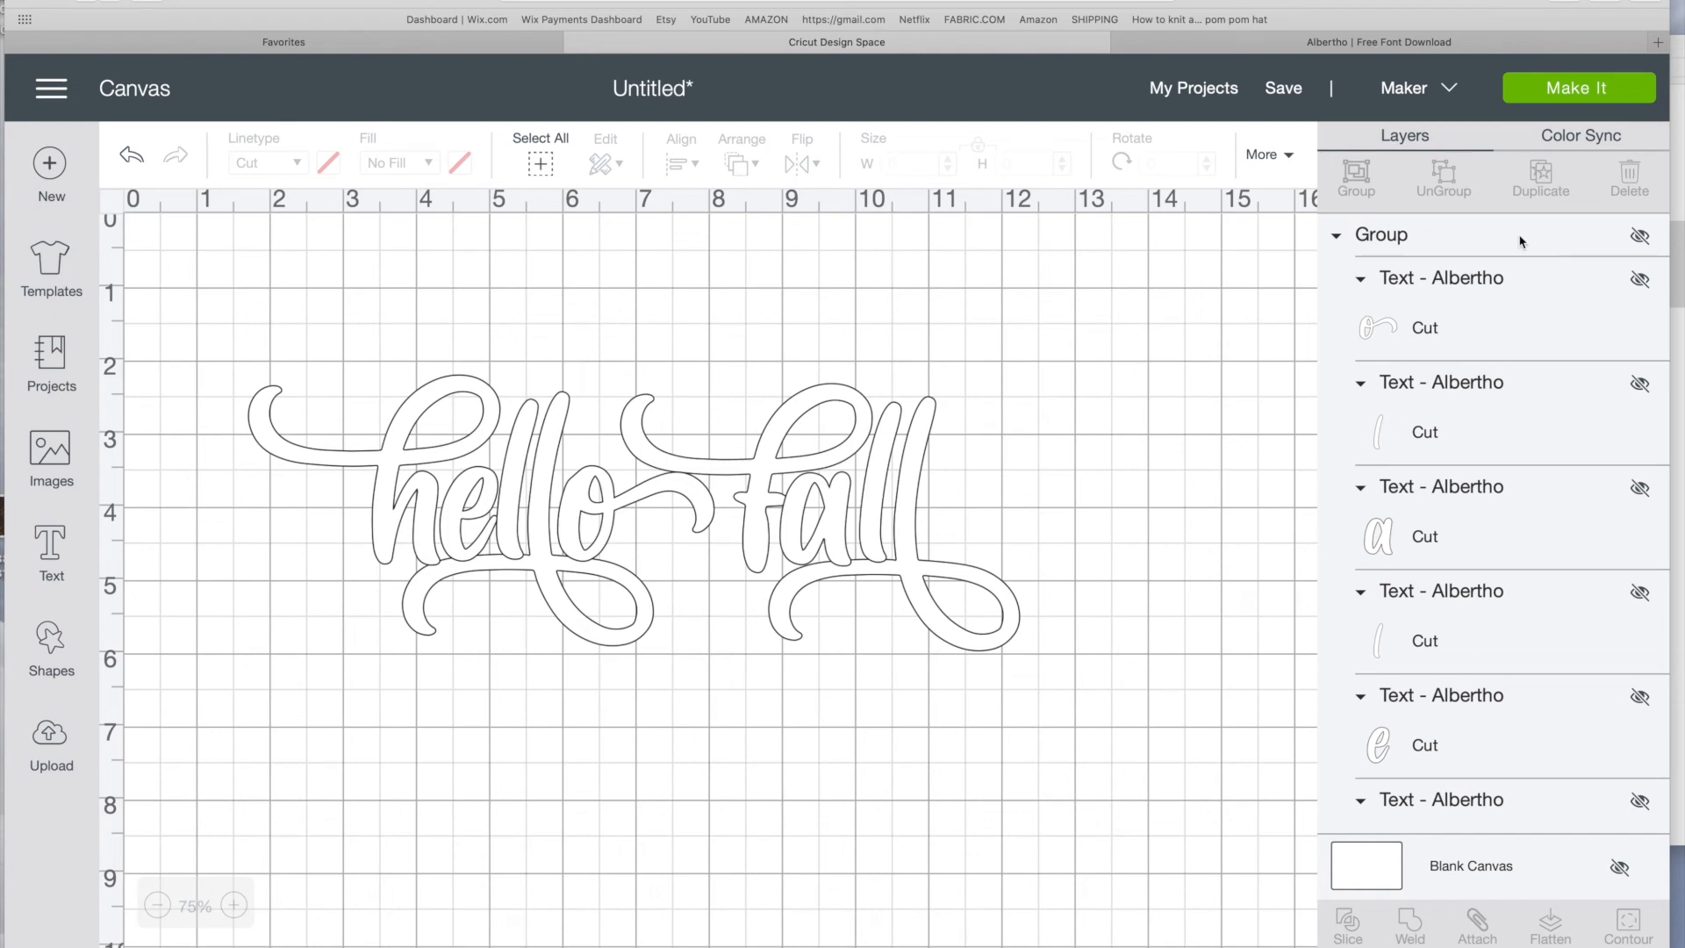
pyautogui.click(1335, 240)
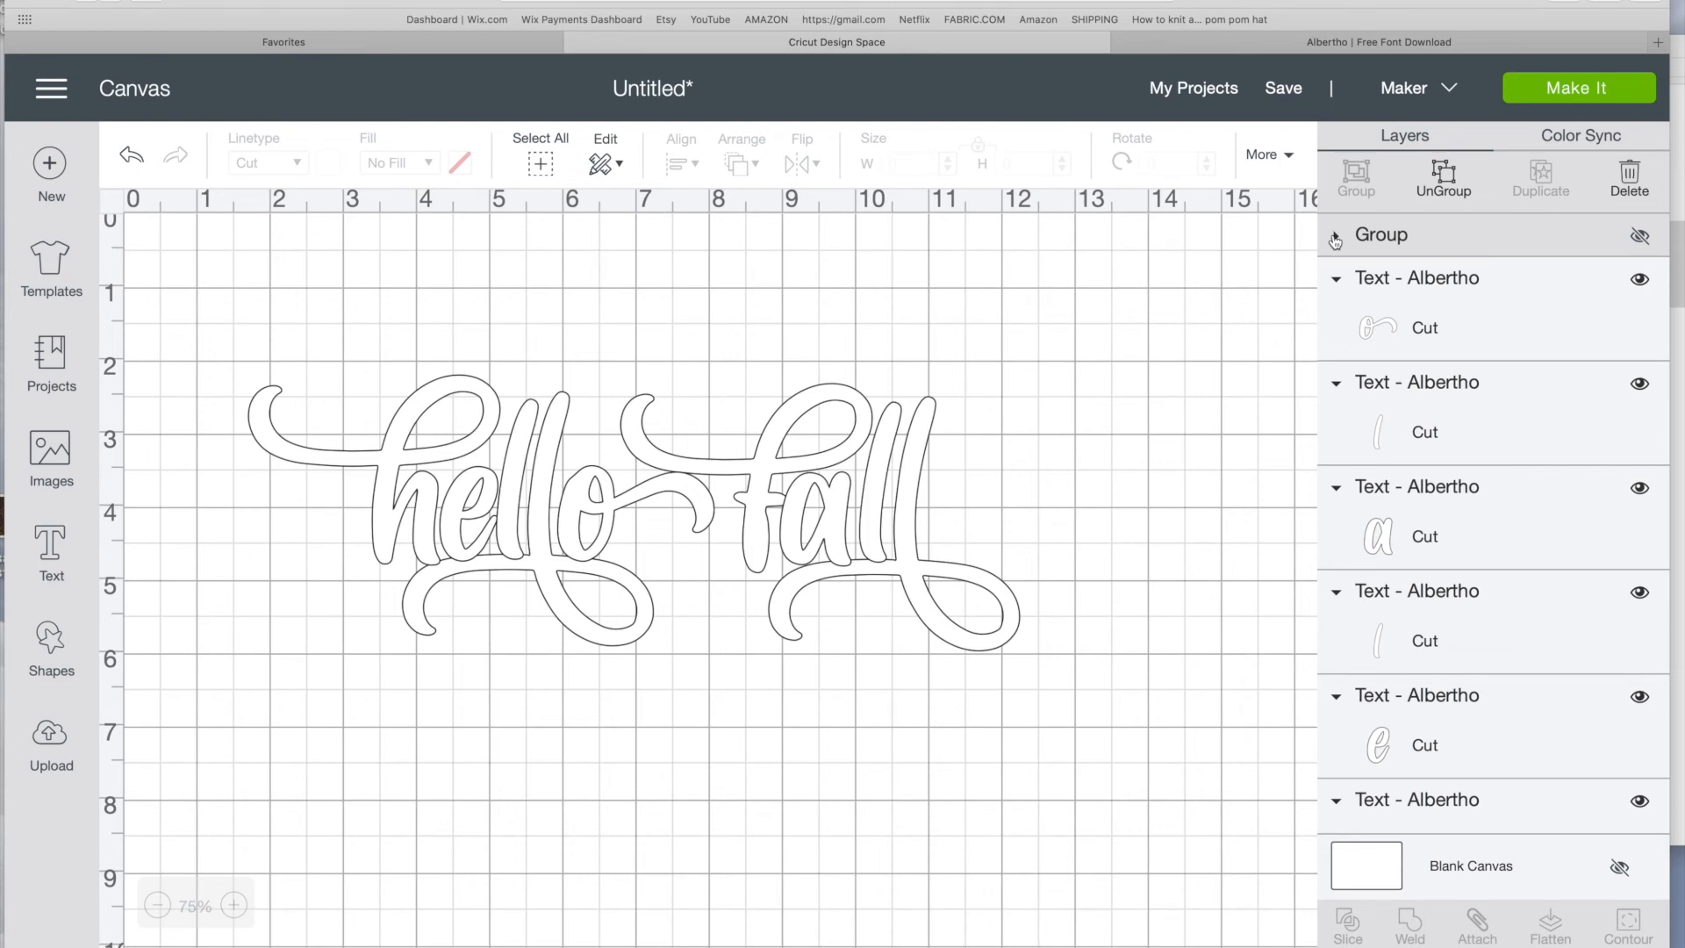
pyautogui.click(1640, 237)
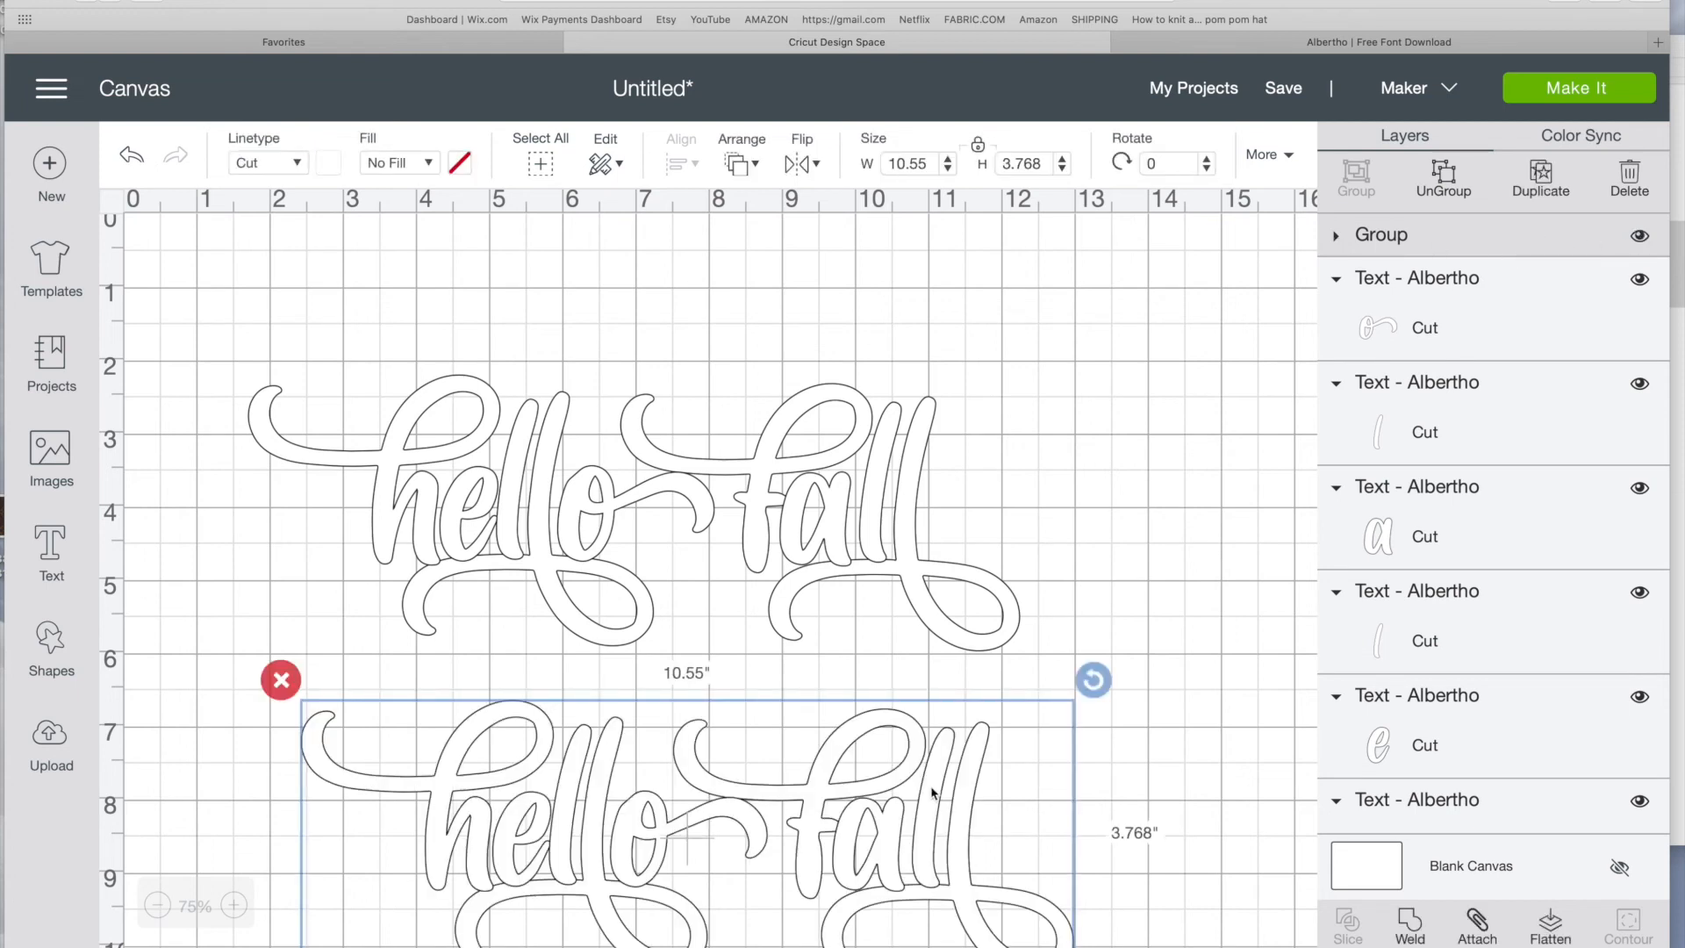
pyautogui.click(1640, 236)
# Weld all the original "hello fall" letters into one shape and move the welded design up and to the right.
pyautogui.moveTo(253, 314); pyautogui.dragTo(1021, 735)
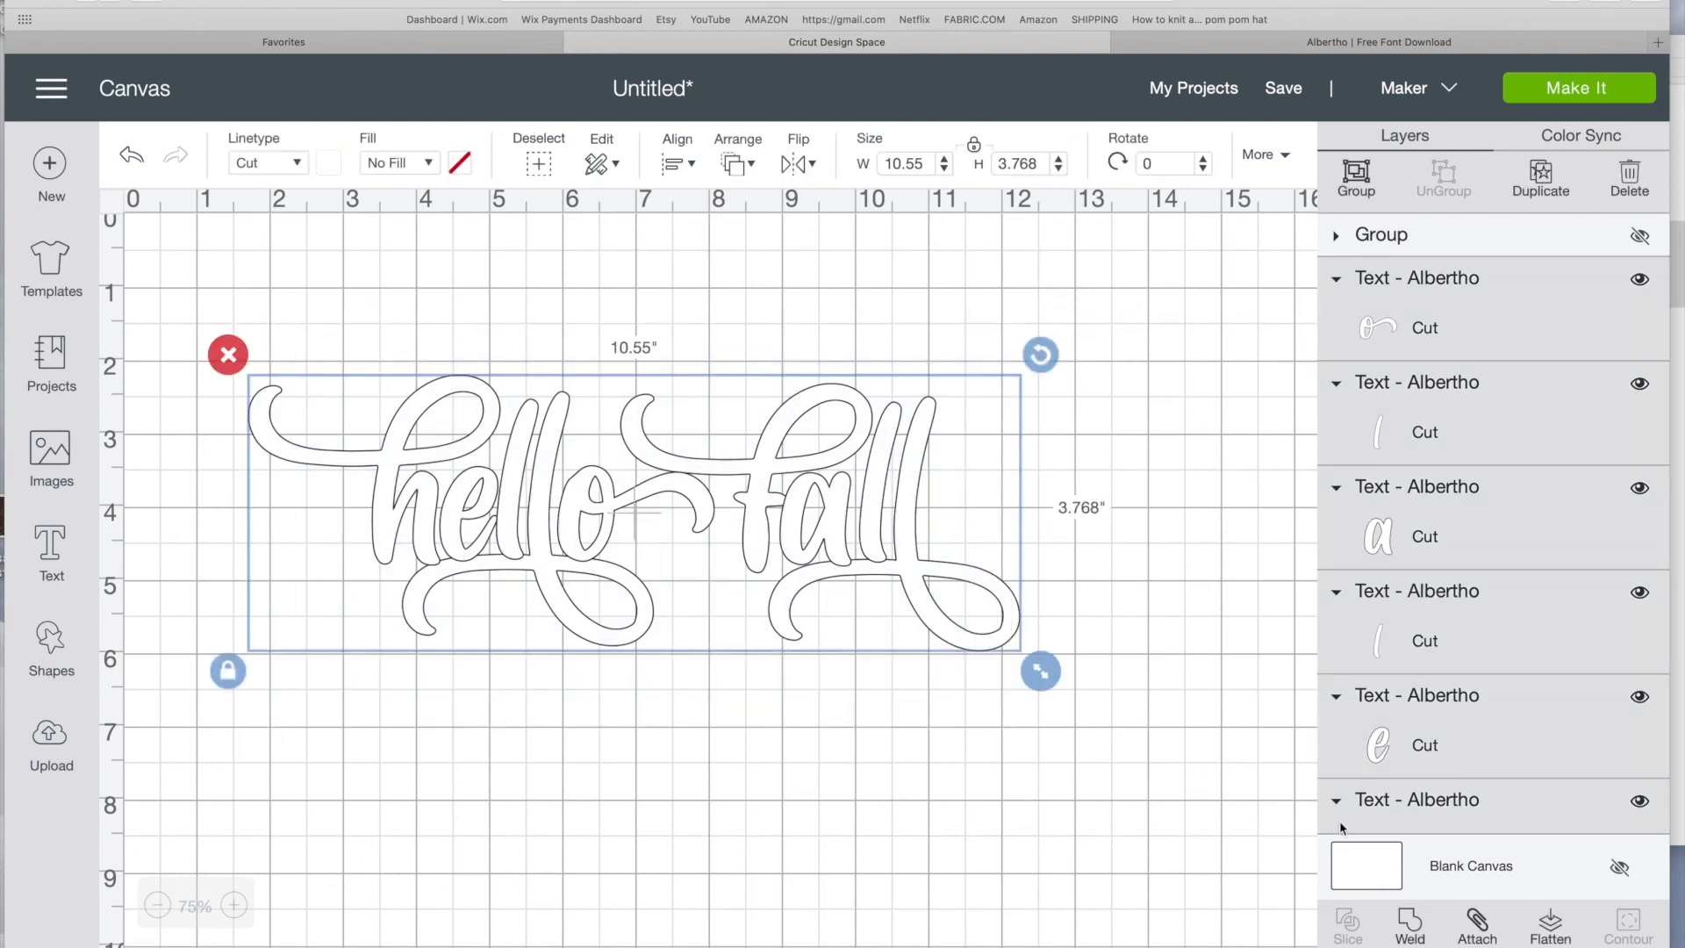
pyautogui.click(1411, 922)
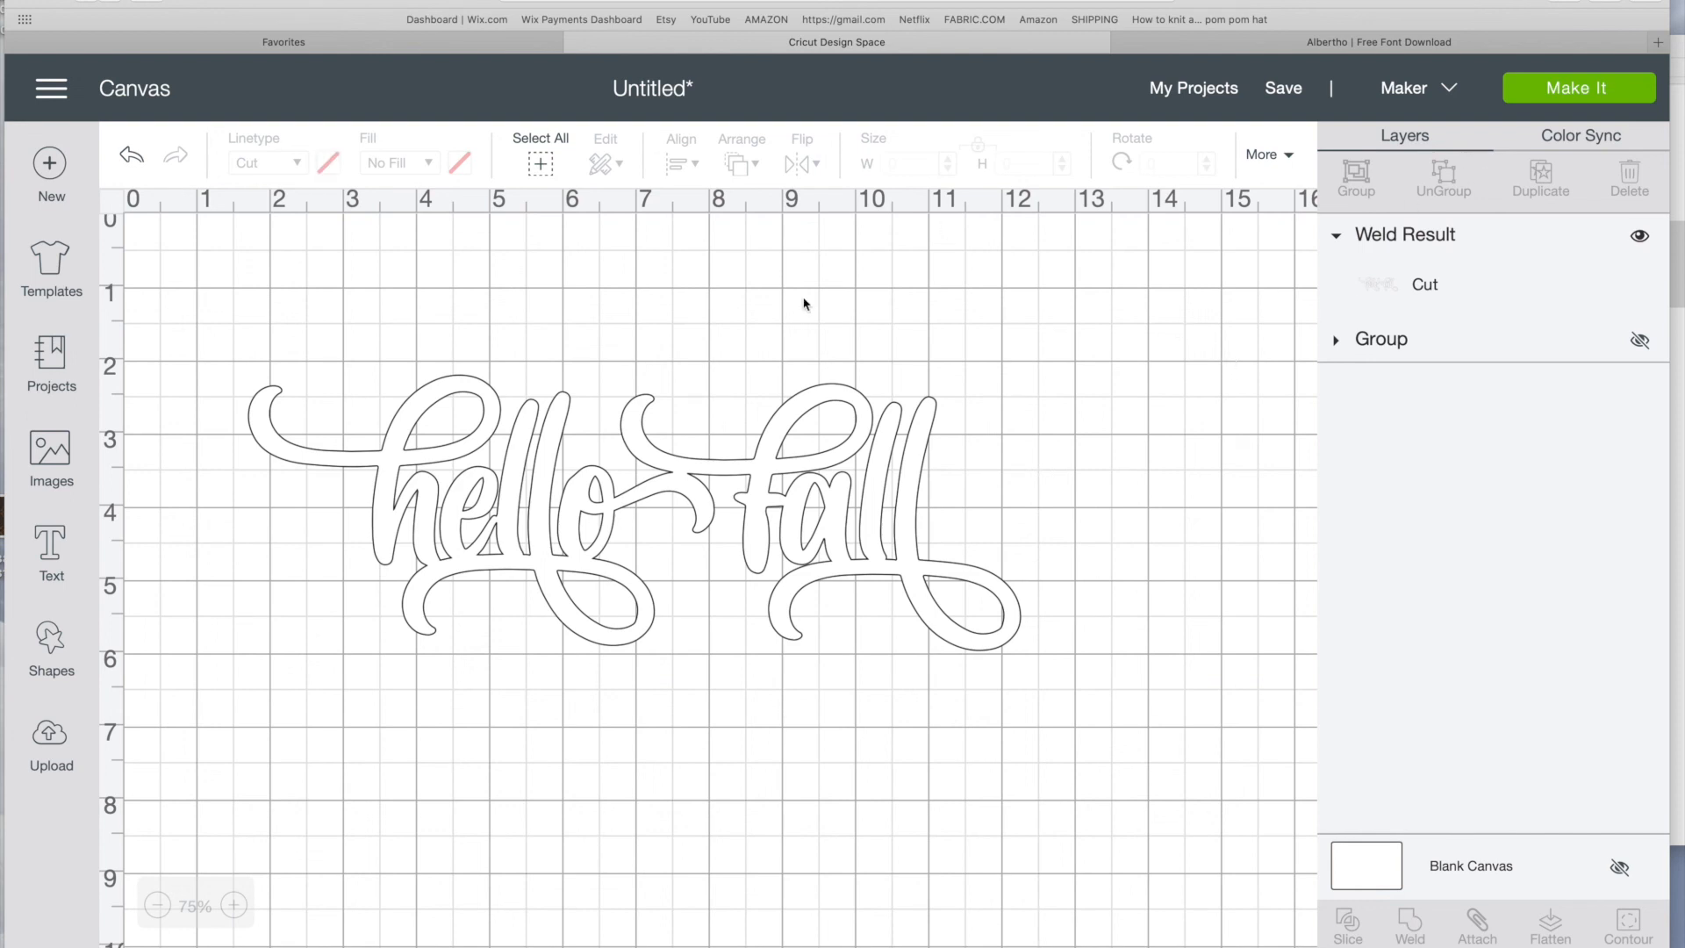
pyautogui.moveTo(747, 489); pyautogui.dragTo(761, 430)
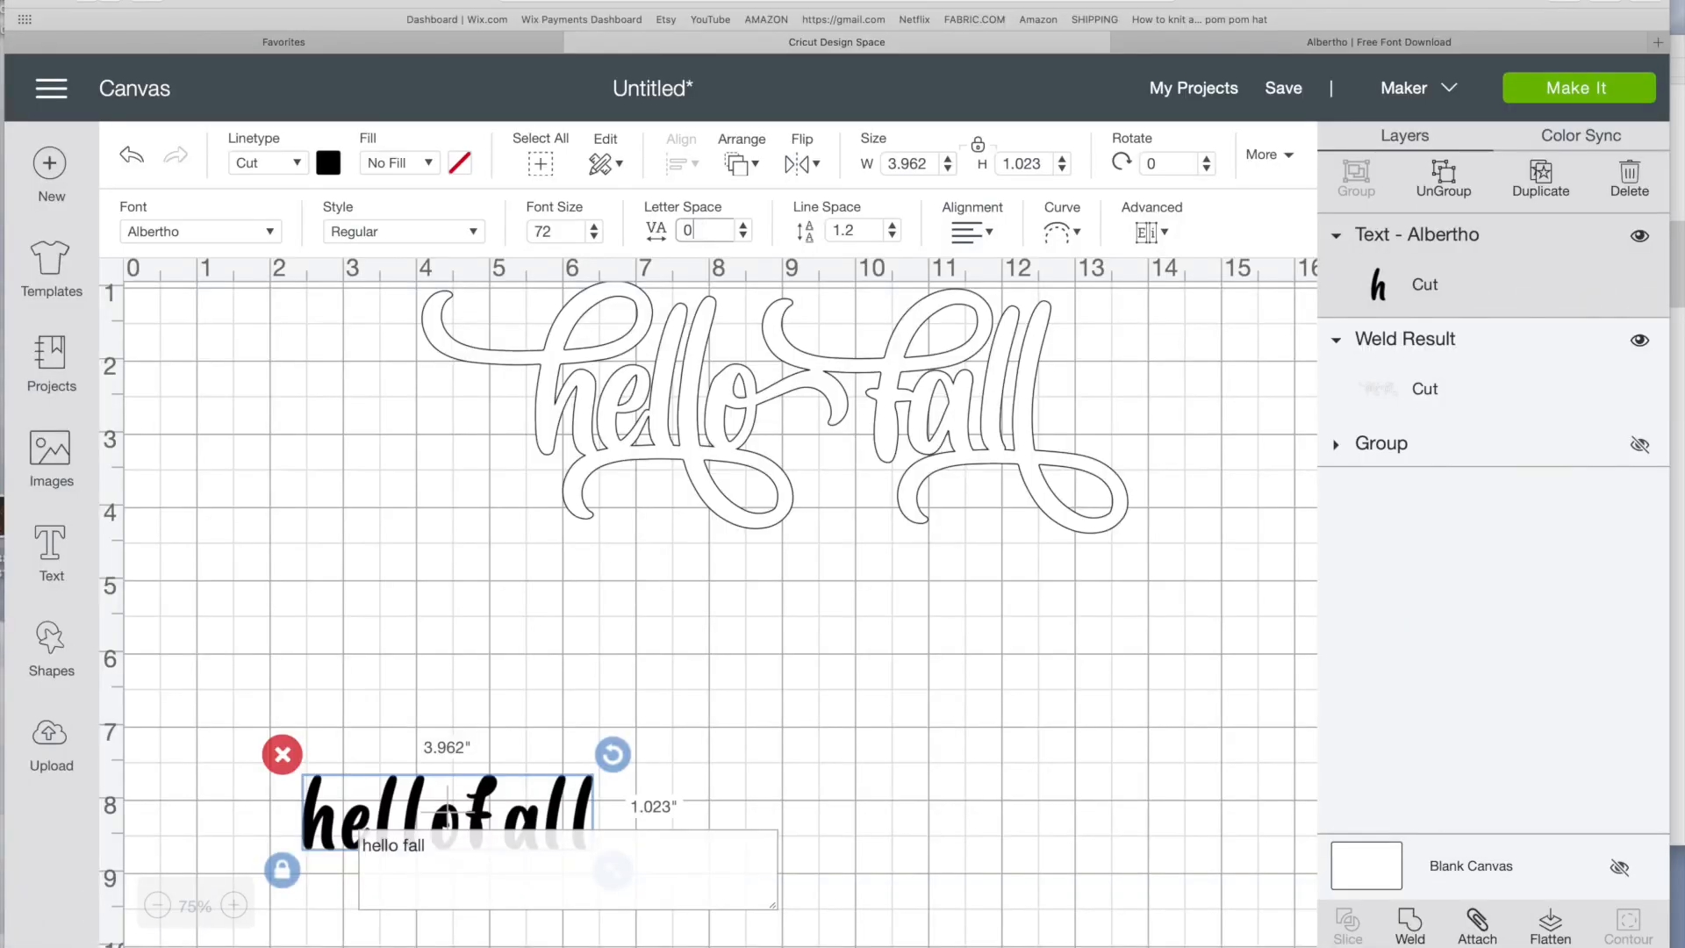
# Set the letter spacing of the plain "hello fall" text to 0 and move the text beneath the welded design.
pyautogui.click(444, 741)
pyautogui.click(443, 821)
pyautogui.moveTo(443, 821); pyautogui.dragTo(710, 638)
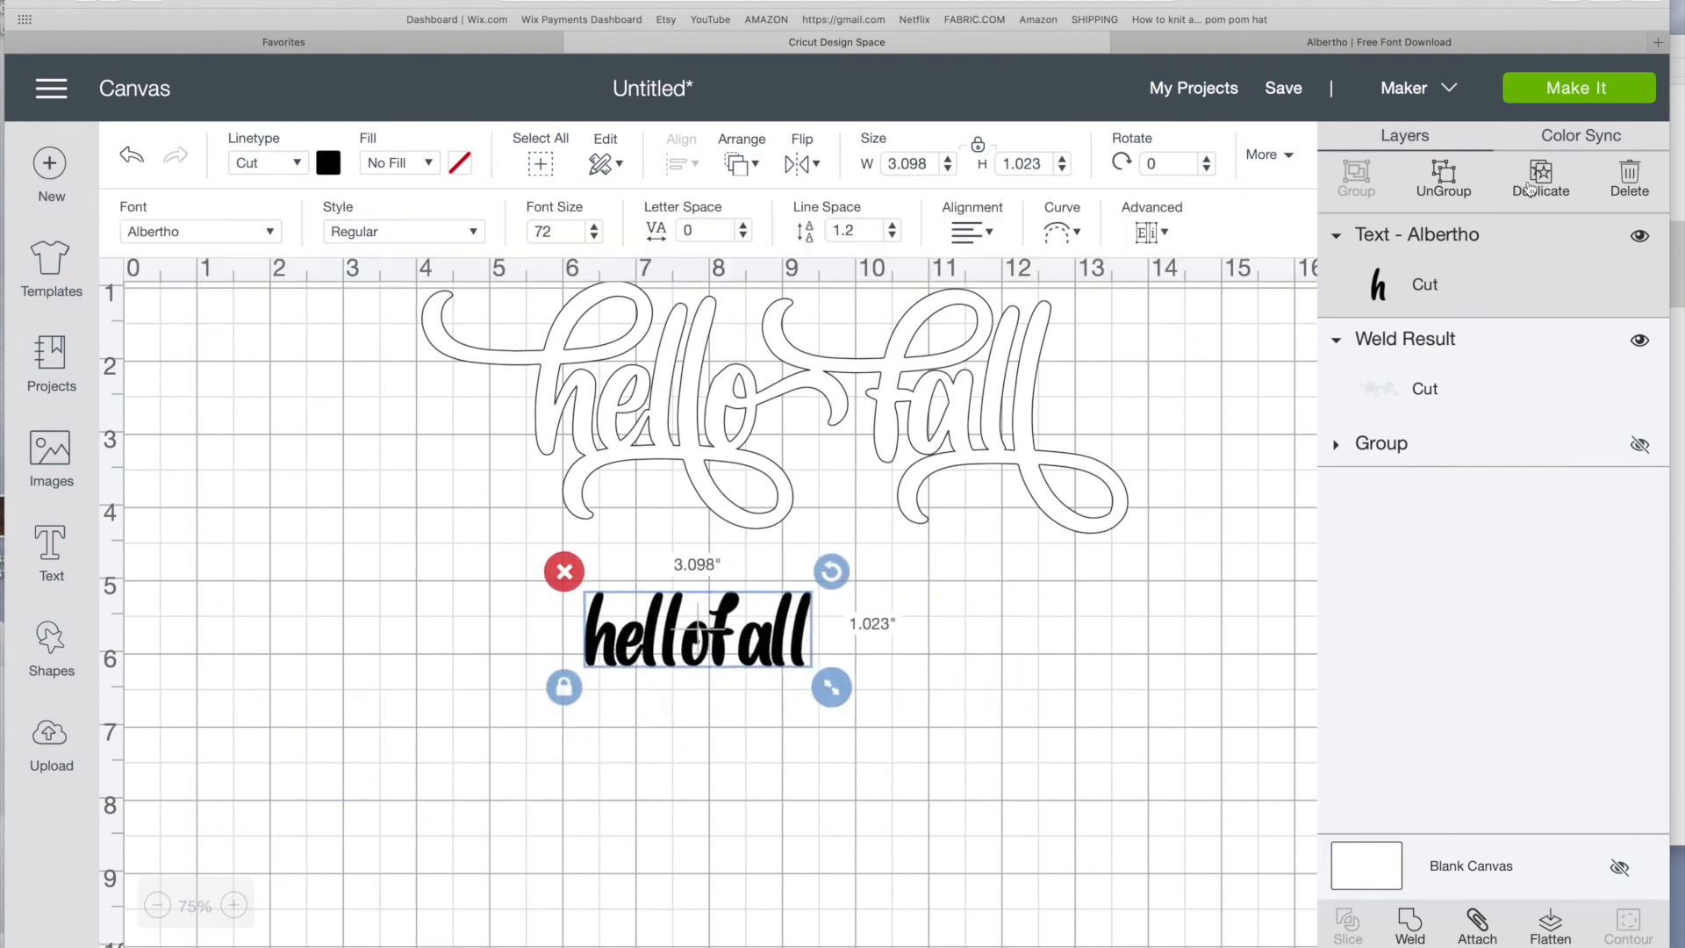
# Duplicate the plain black "hello fall" text and place the copy just below it.
pyautogui.click(1522, 187)
pyautogui.moveTo(702, 645); pyautogui.dragTo(693, 755)
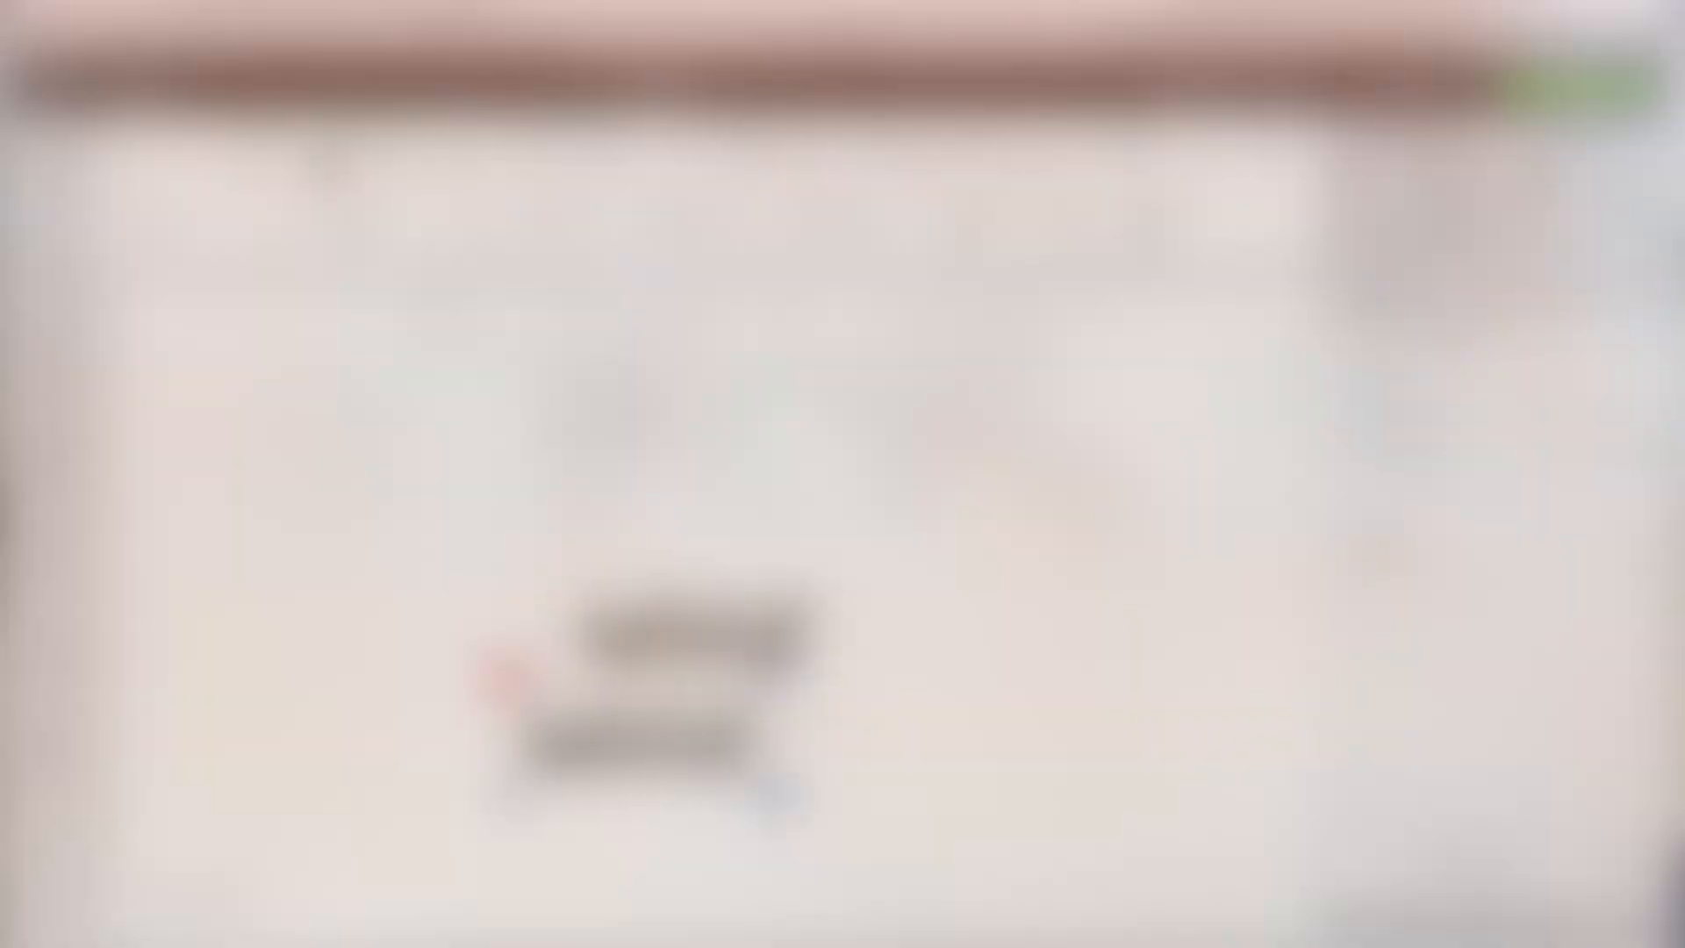